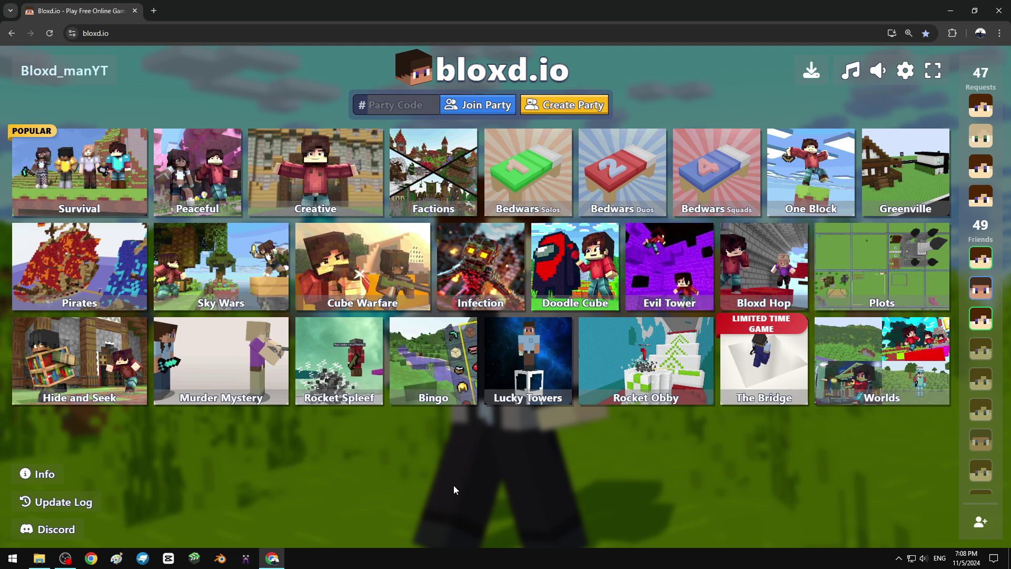
Open the texture pack documentation repository on GitHub from the game's Texture Pack settings
left_click(905, 71)
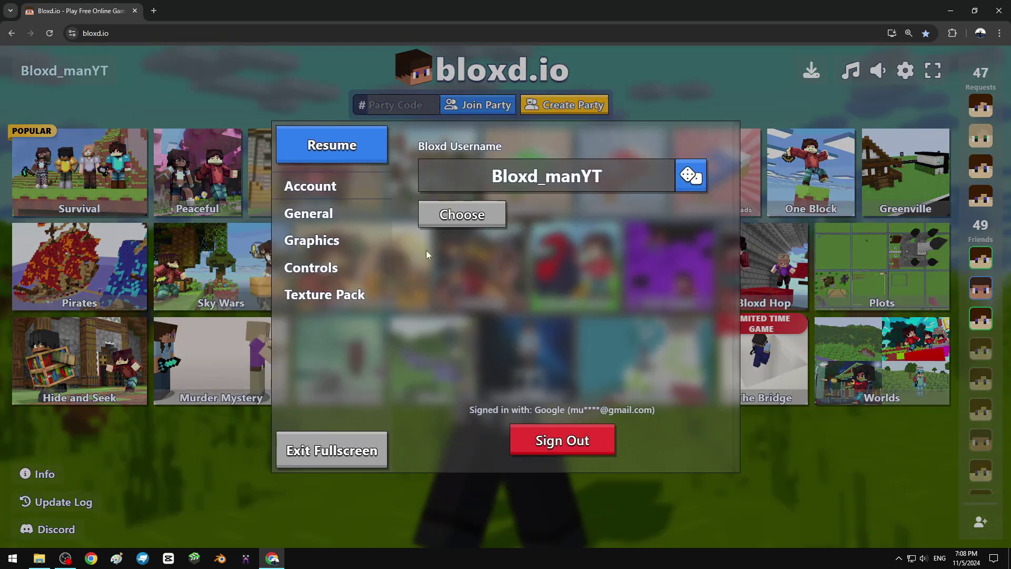
left_click(366, 293)
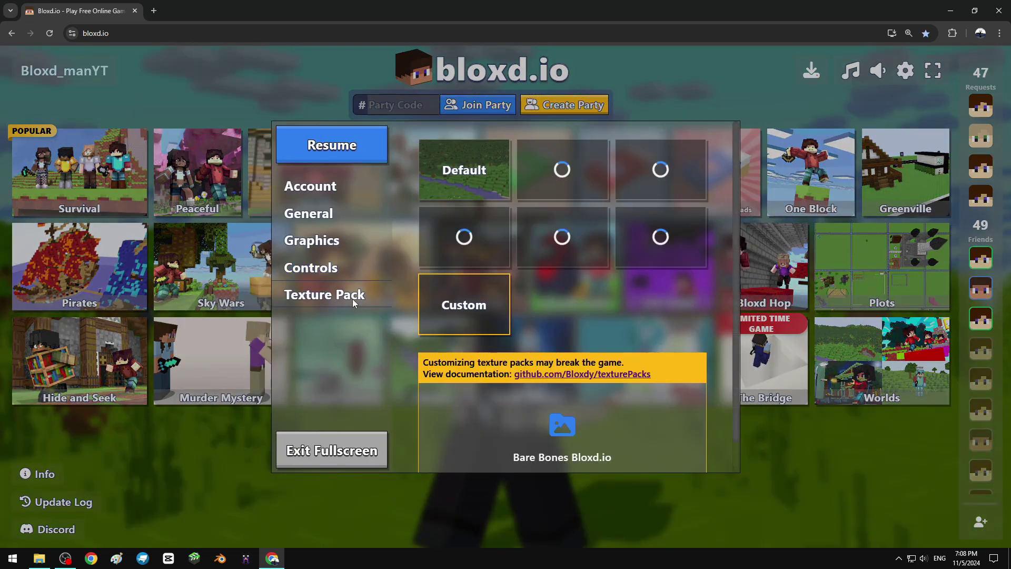
left_click(558, 375)
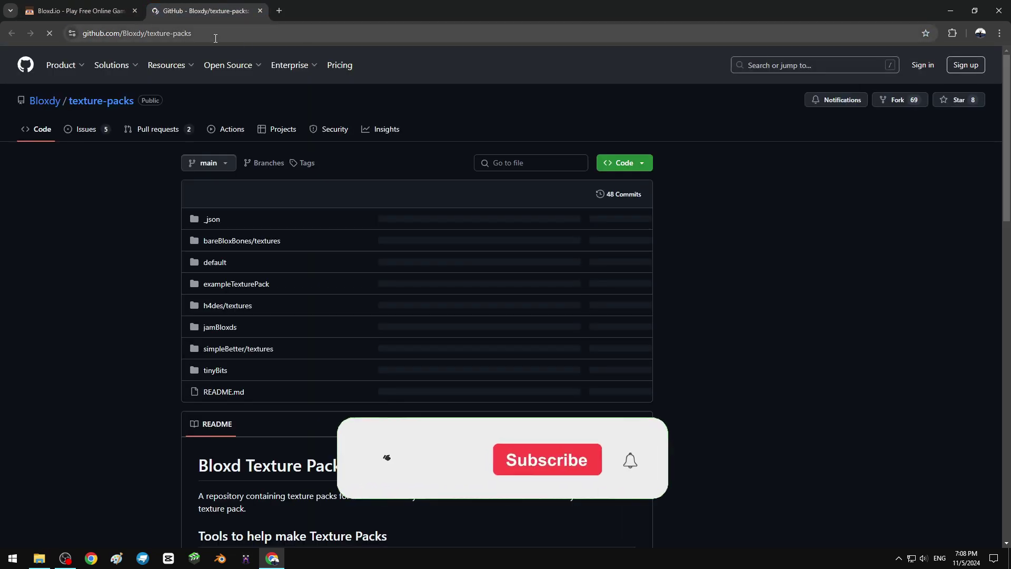
left_click(216, 38)
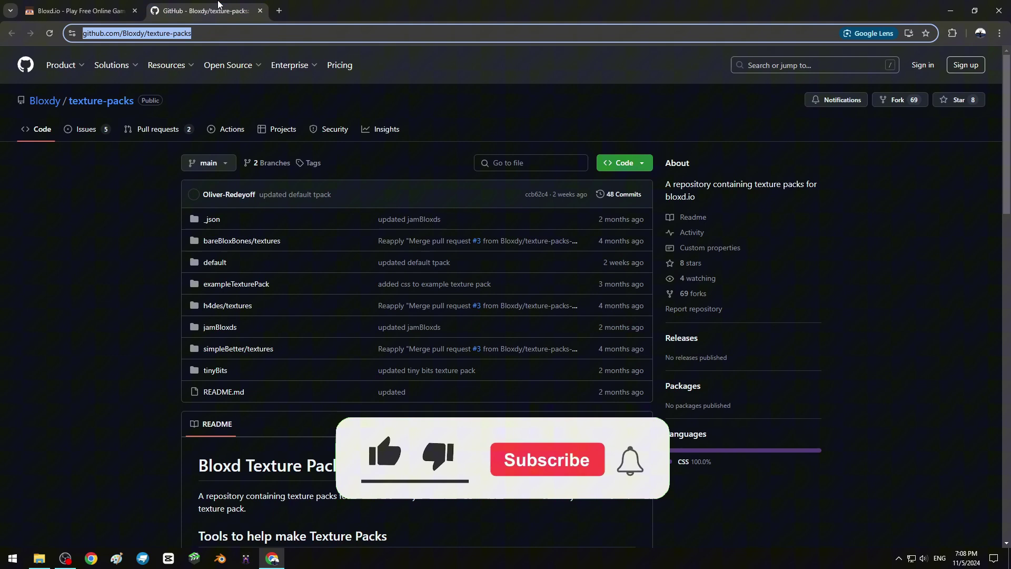
left_click(132, 199)
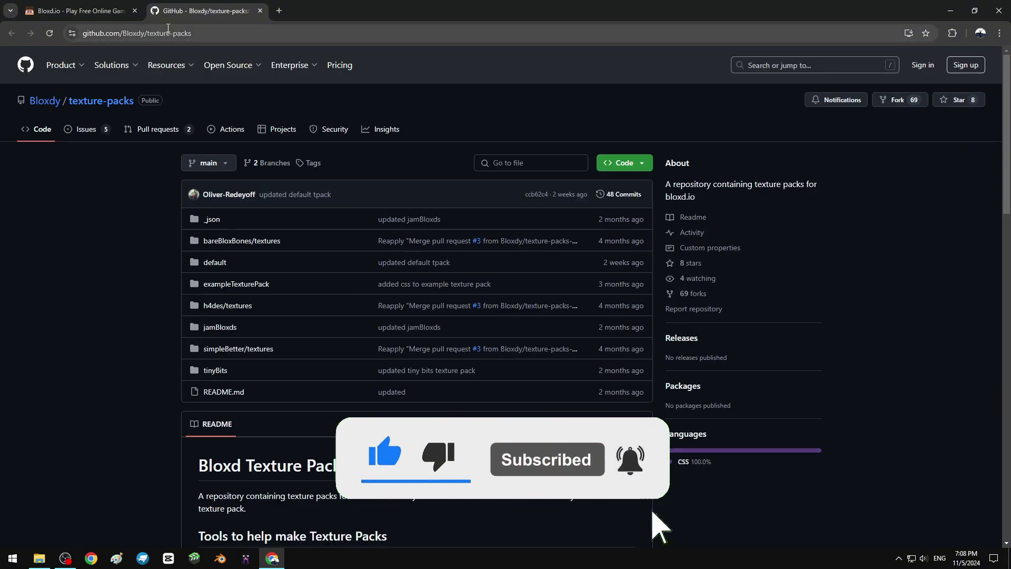
Open the textures folder inside the repository's default folder
scroll(119, 244, "down", 3)
scroll(119, 244, "up", 3)
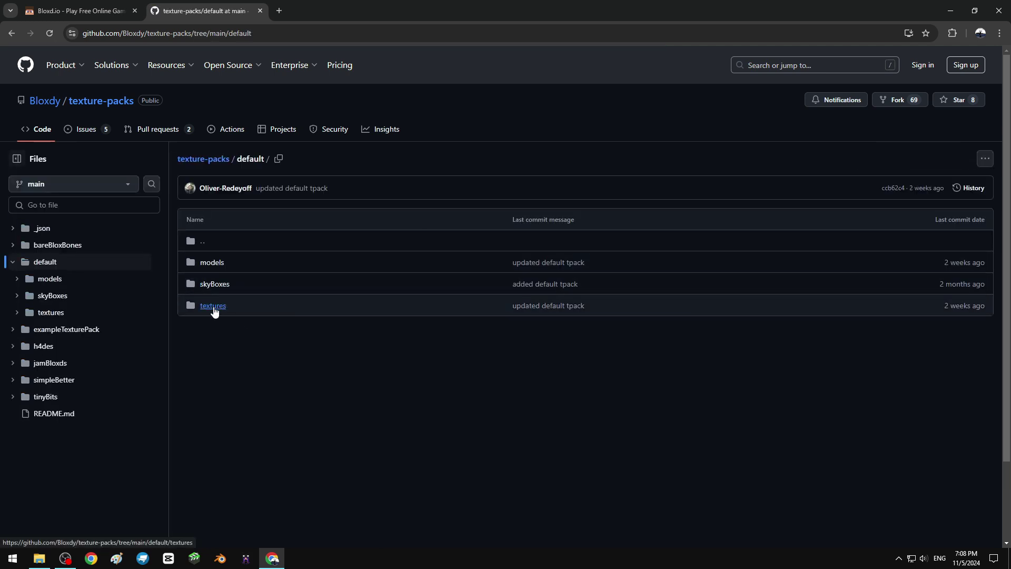
left_click(219, 306)
scroll(311, 355, "down", 10)
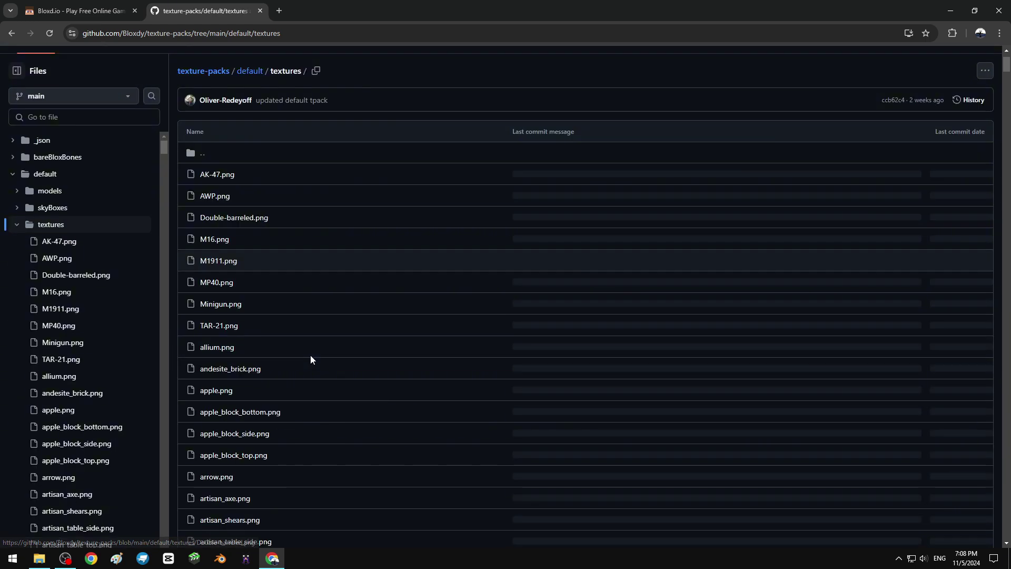
scroll(303, 340, "up", 10)
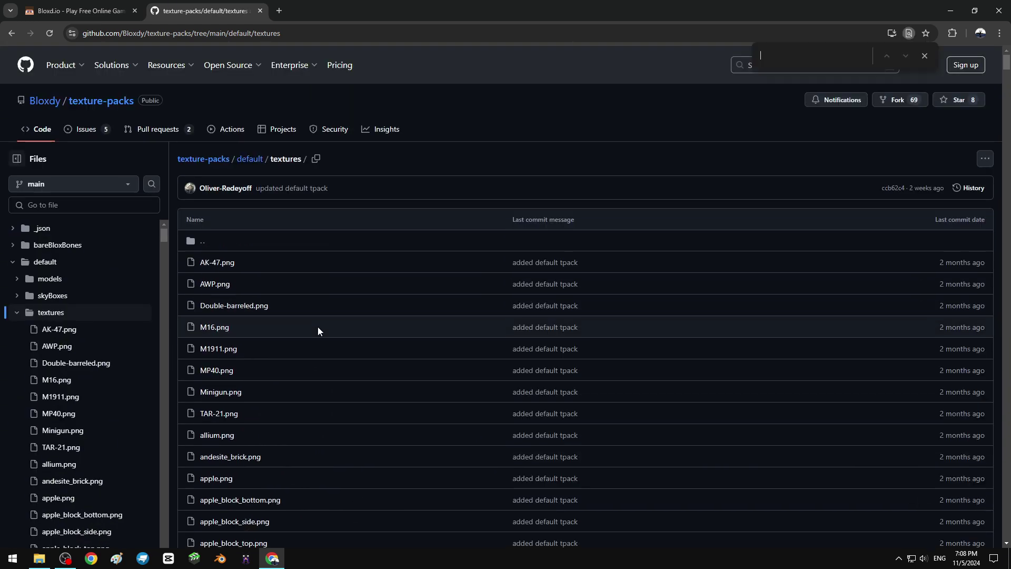
Find diamond_armour.png by searching the page for "armour" and download its raw file
key("ctrl+f")
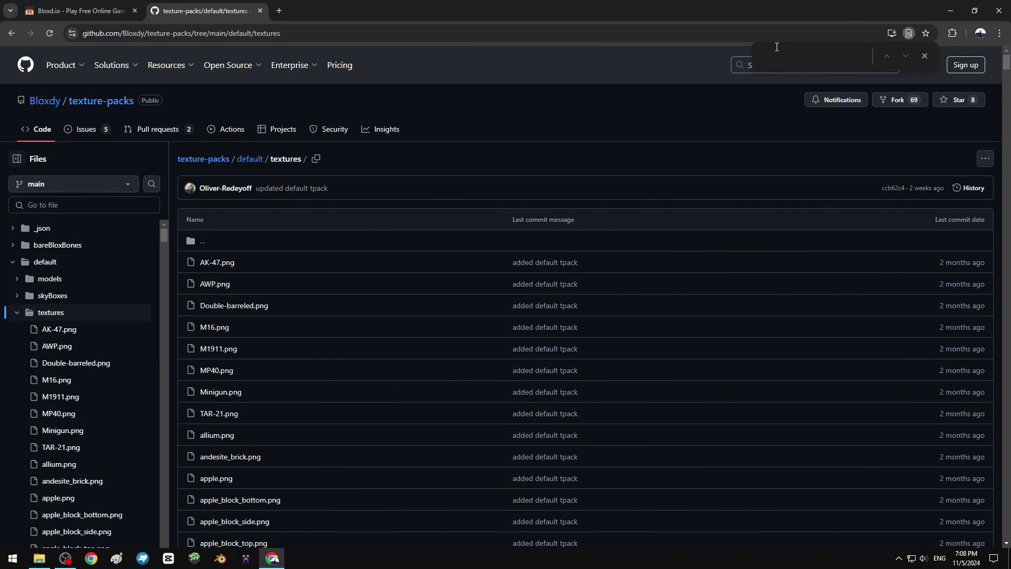
type("armour")
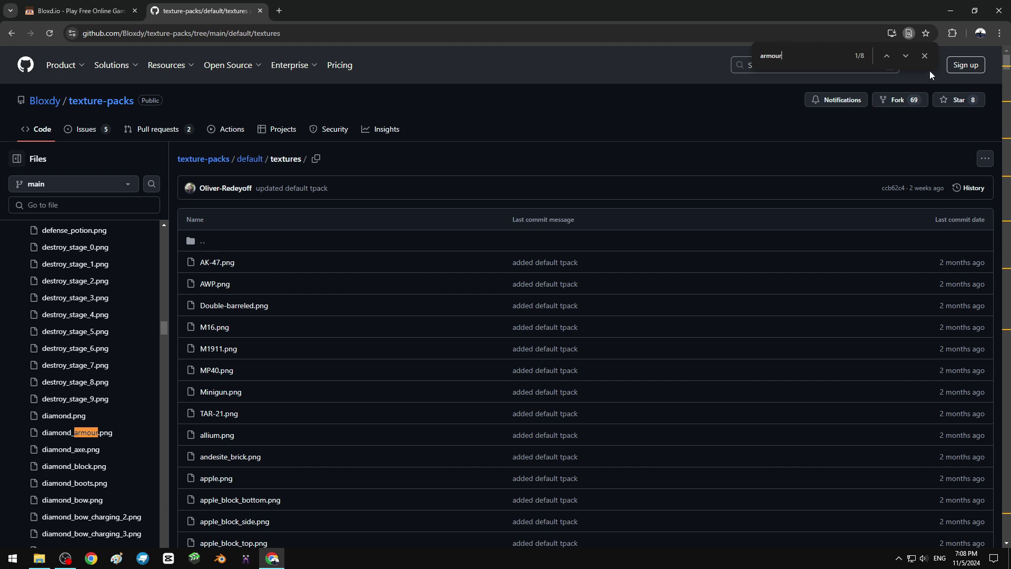
left_click(924, 55)
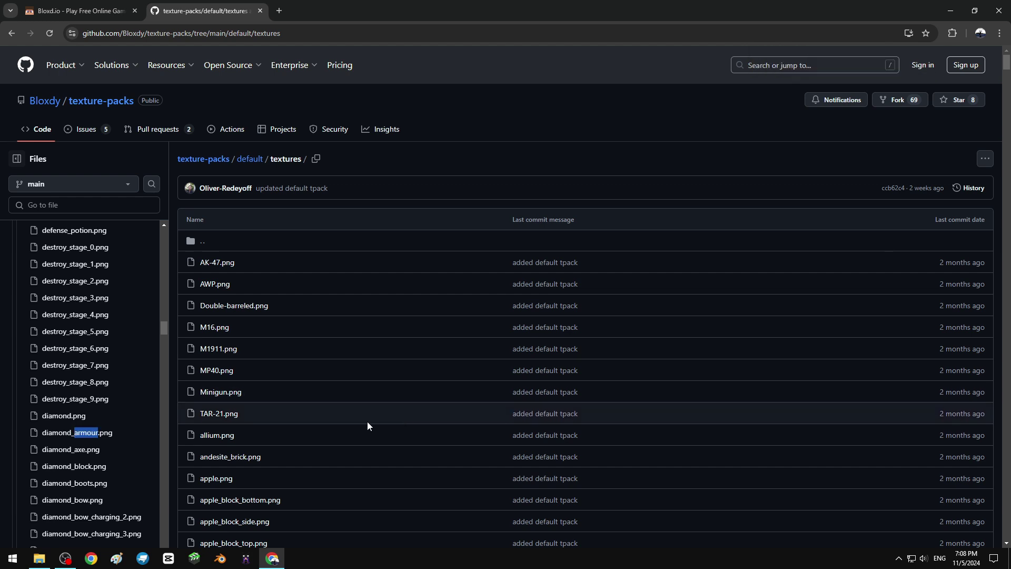
left_click(83, 436)
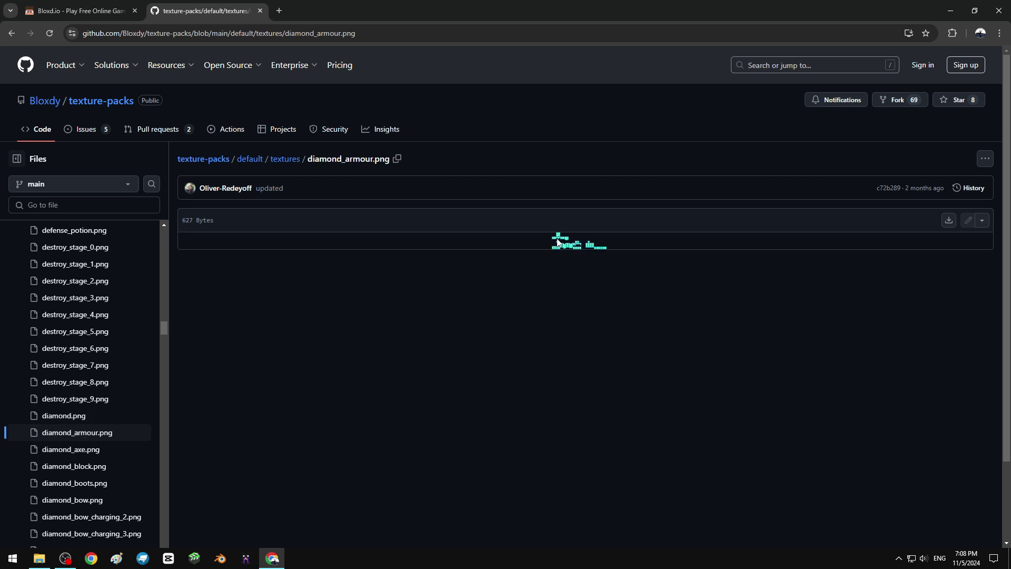
left_click(949, 223)
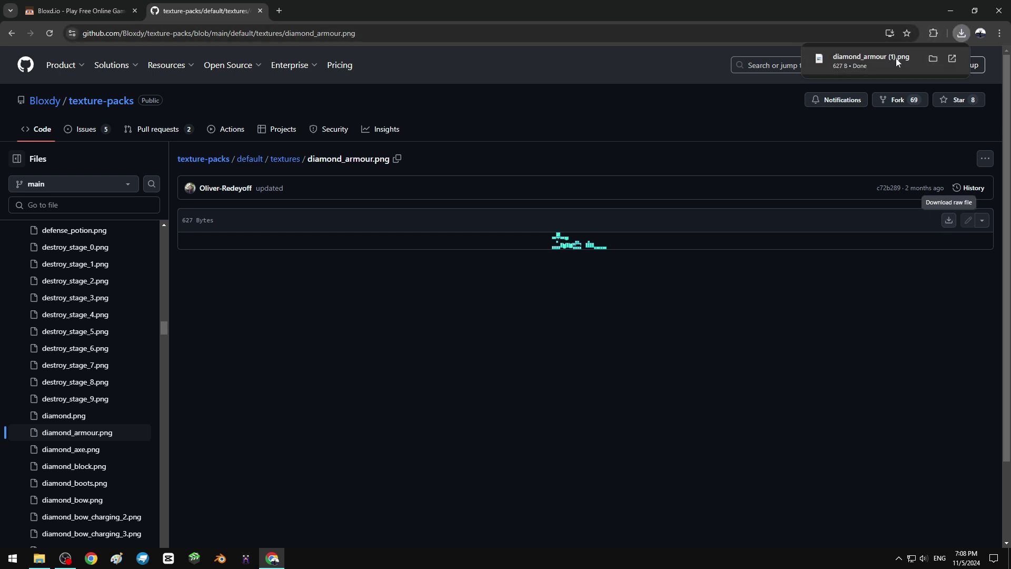
Open a new blank tab and close the GitHub tab
left_click(278, 11)
left_click(260, 10)
left_click(350, 221)
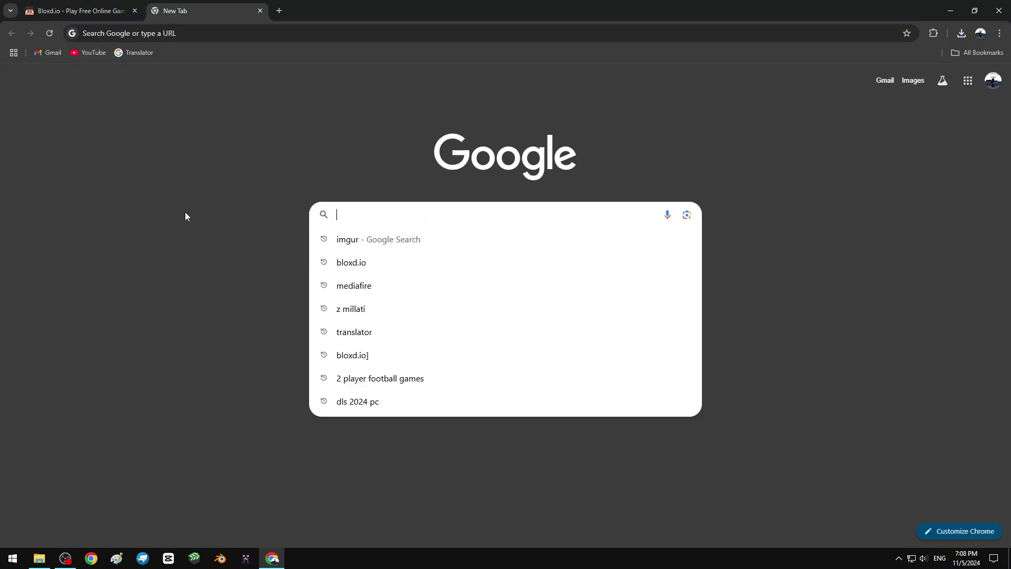
left_click(254, 187)
left_click(385, 213)
left_click(117, 559)
left_click(559, 134)
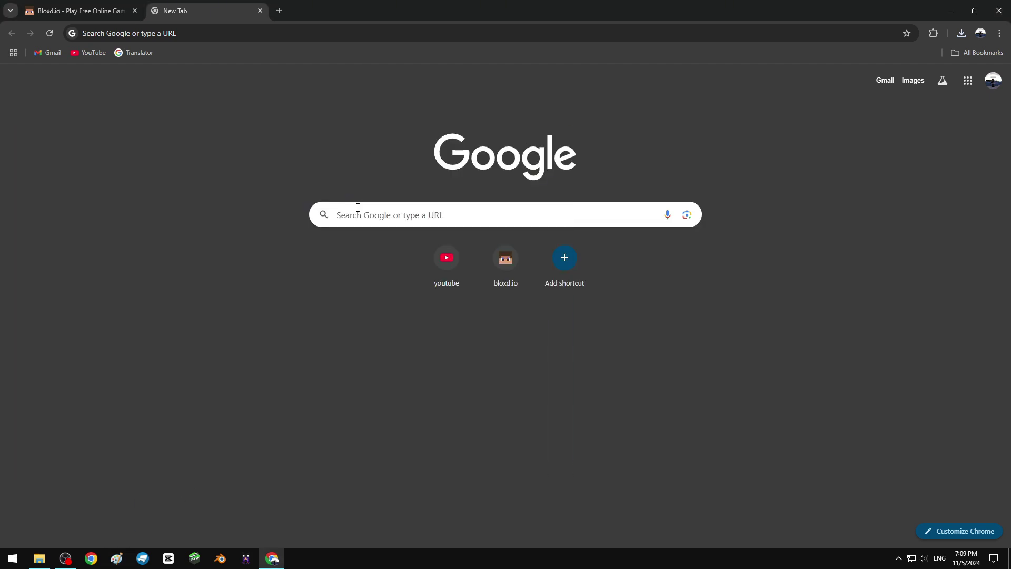
left_click(397, 214)
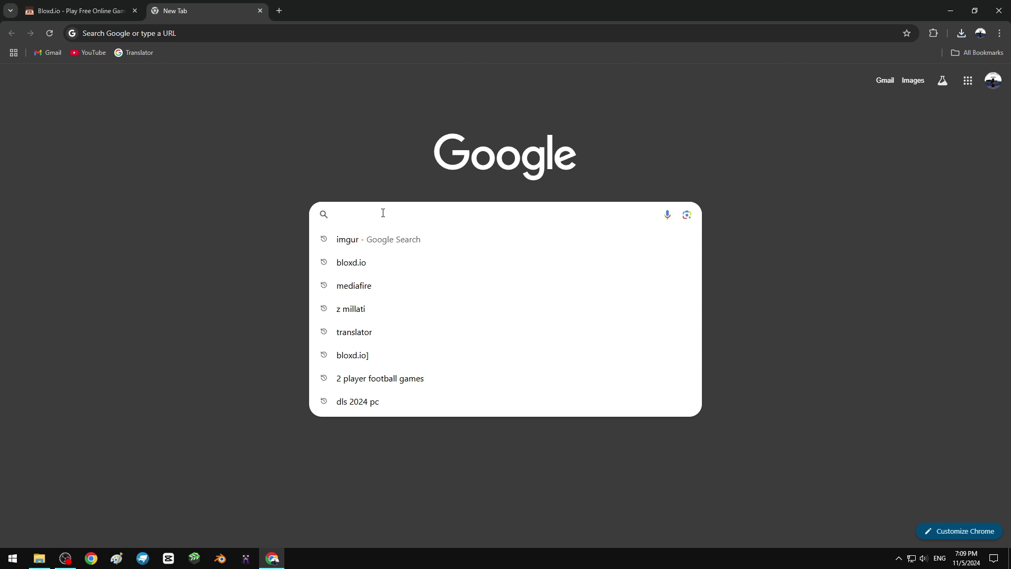
left_click(218, 215)
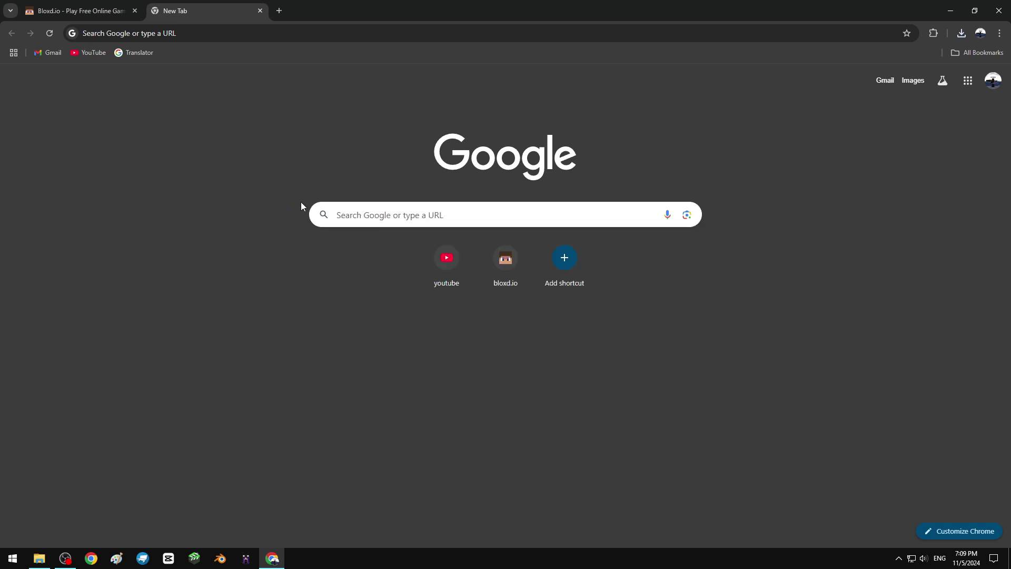
Search Google for "pixlr", launch Pixlr Editor from the Pixlr website and dismiss the What's new announcement
left_click(374, 221)
type("pixlr")
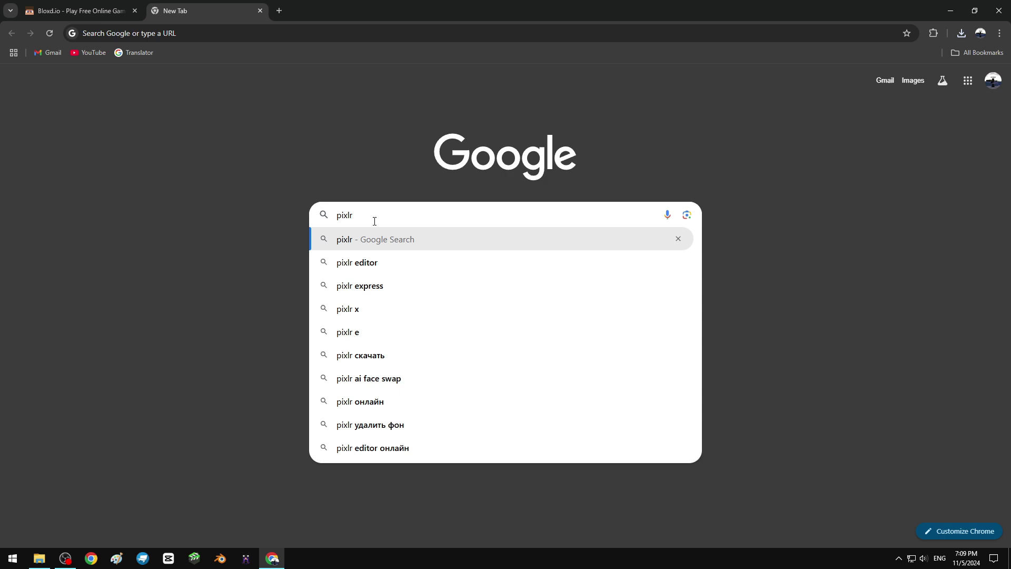
key("Return")
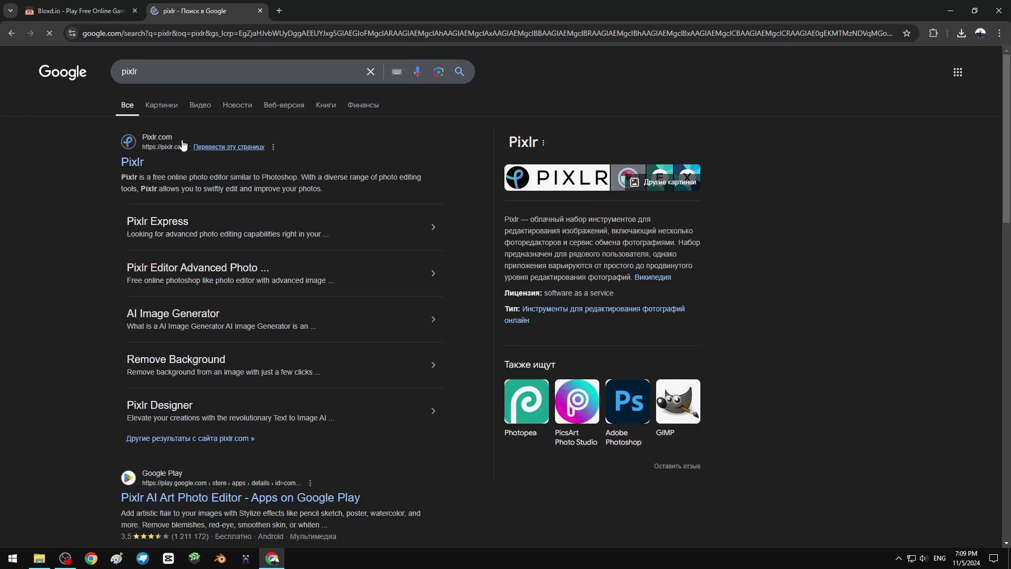
left_click(140, 164)
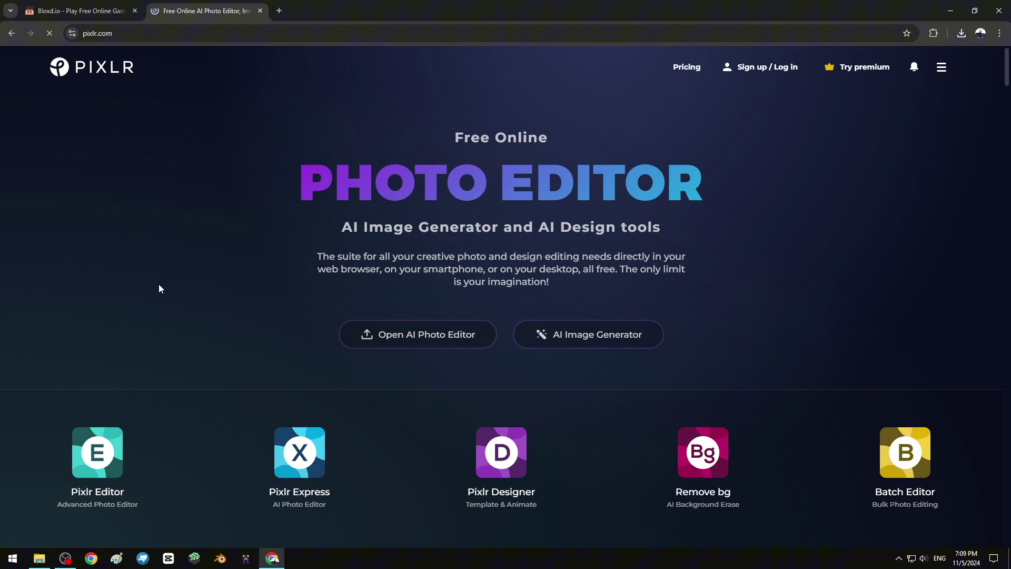
left_click(108, 463)
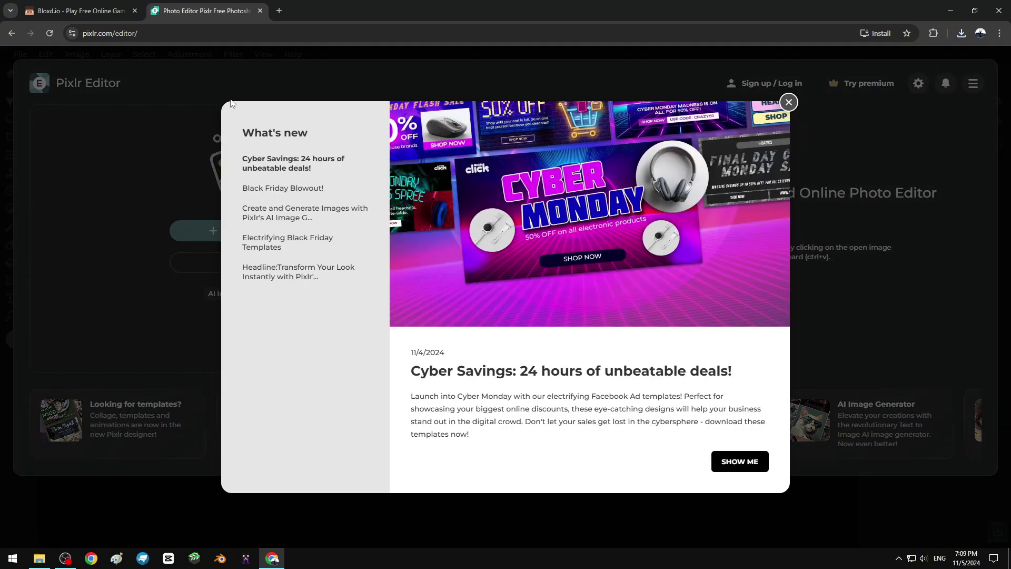
left_click(788, 102)
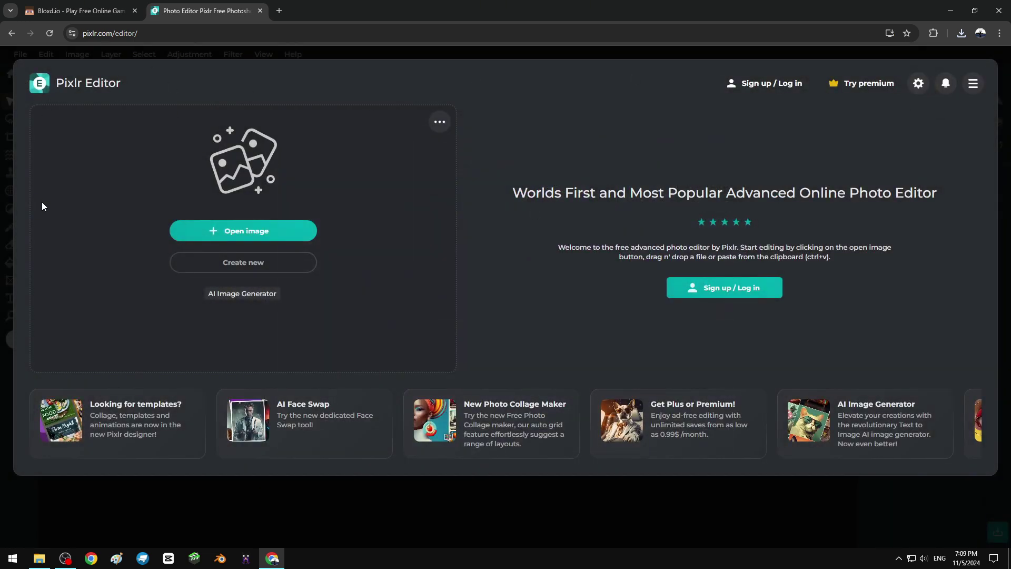
Open the diamond_armour (1) image from the Downloads folder in Pixlr Editor
left_click(240, 236)
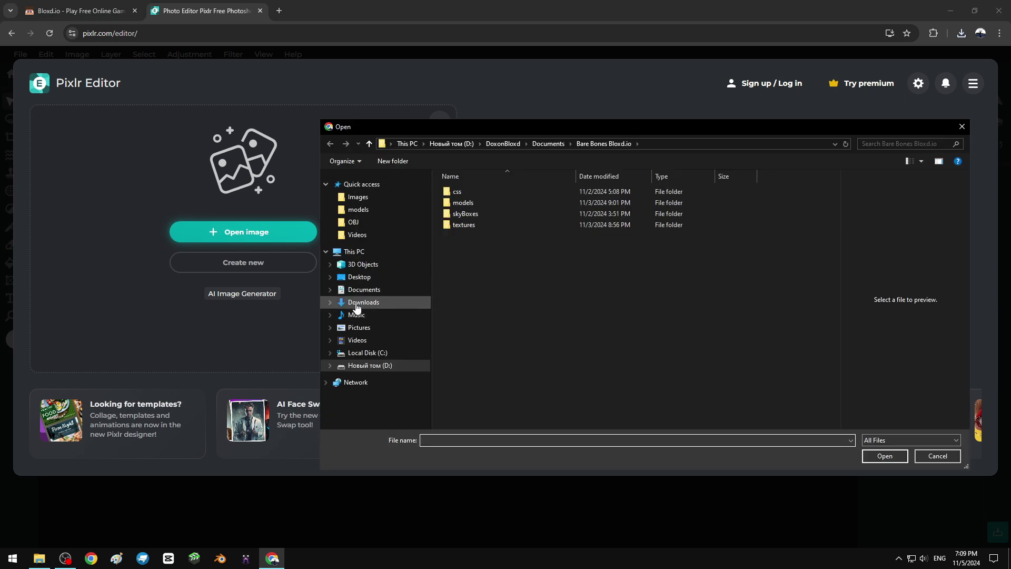
left_click(367, 304)
left_click(480, 206)
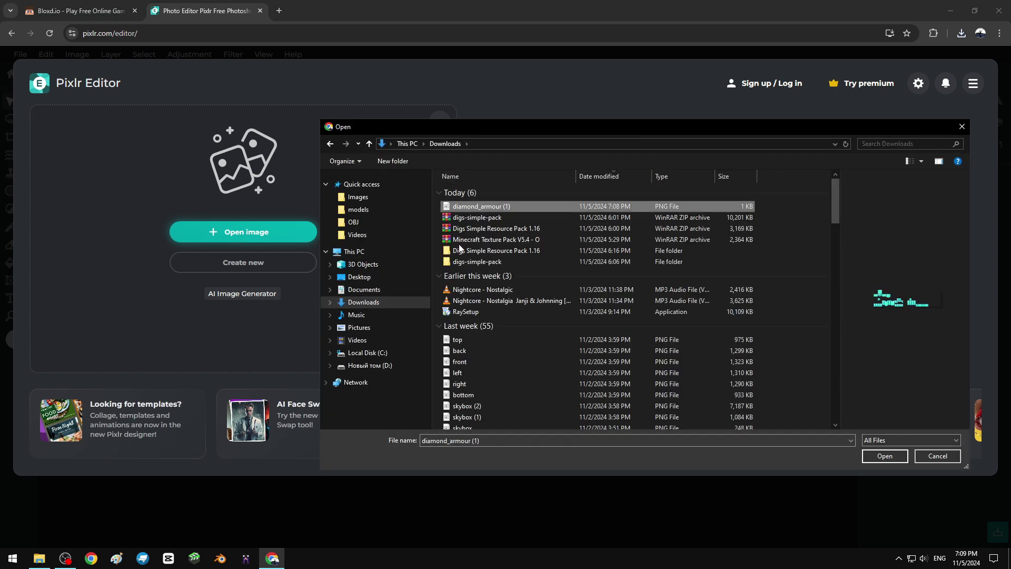
left_click(885, 456)
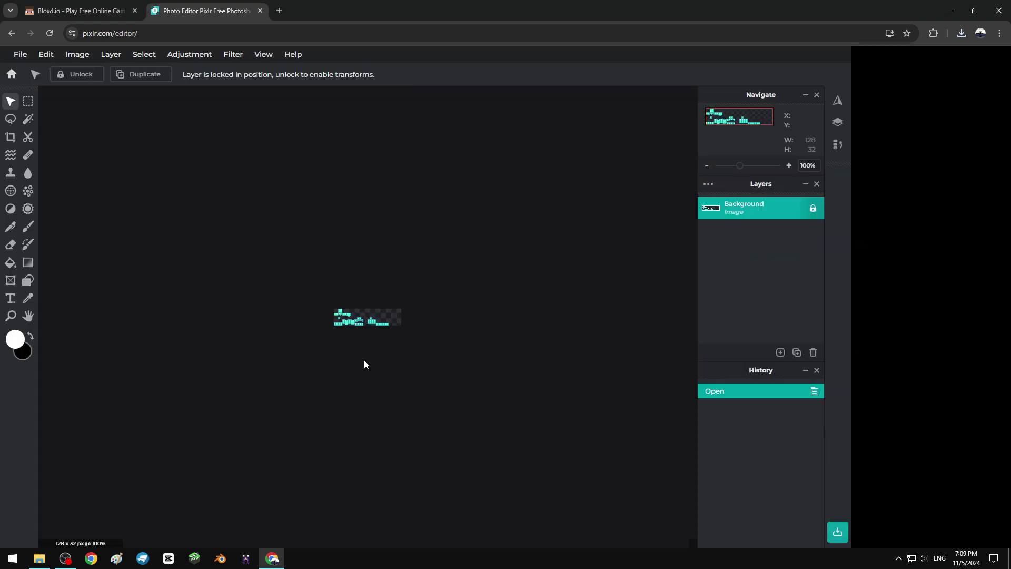
scroll(356, 313, "up", 5)
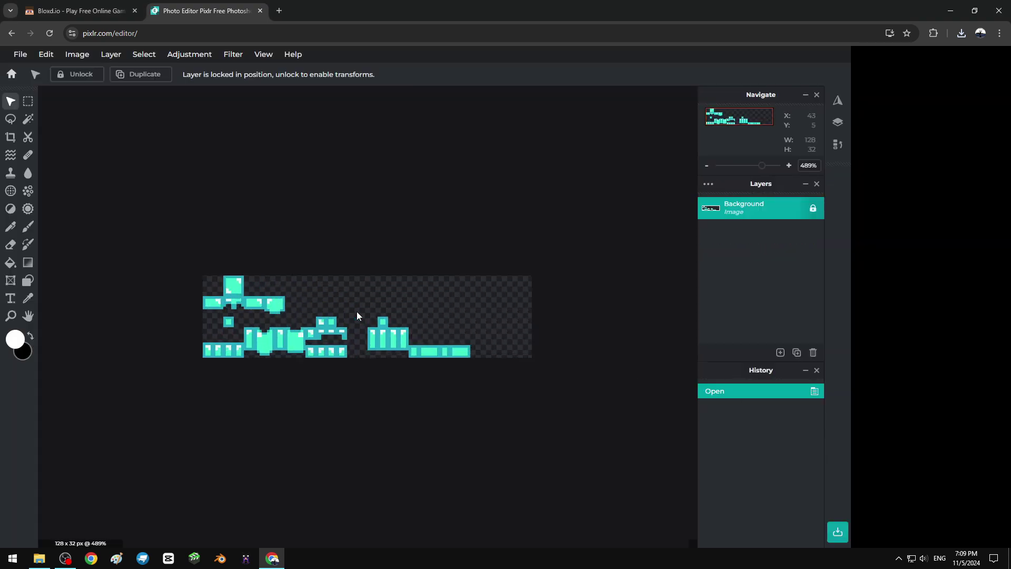
scroll(356, 311, "up", 3)
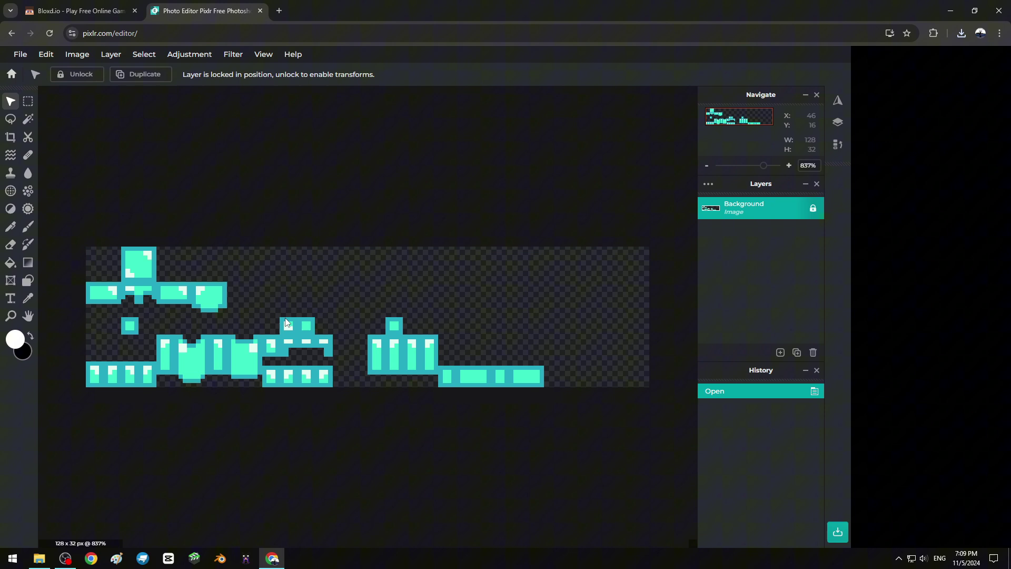
left_click(28, 101)
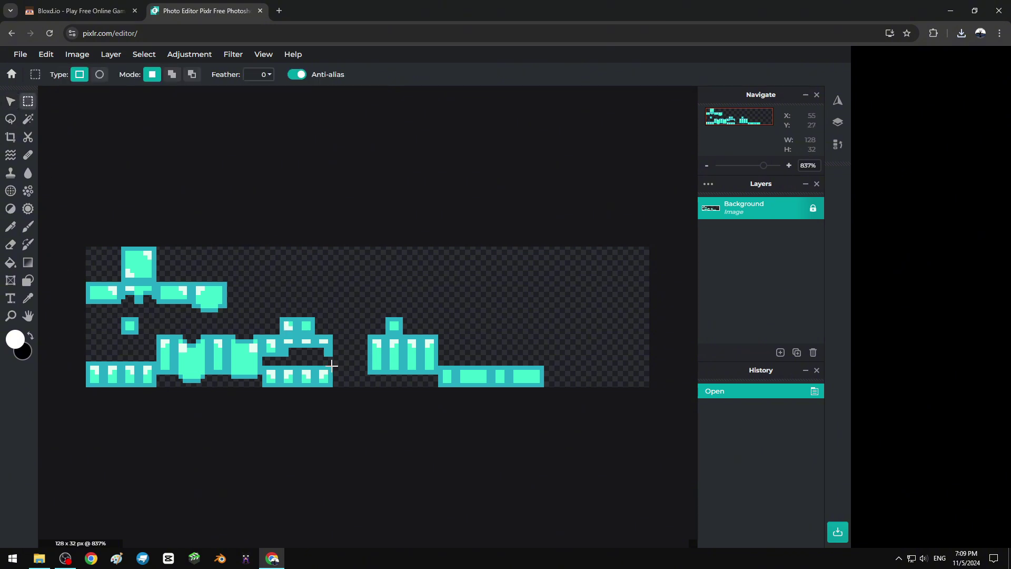
scroll(217, 320, "up", 1)
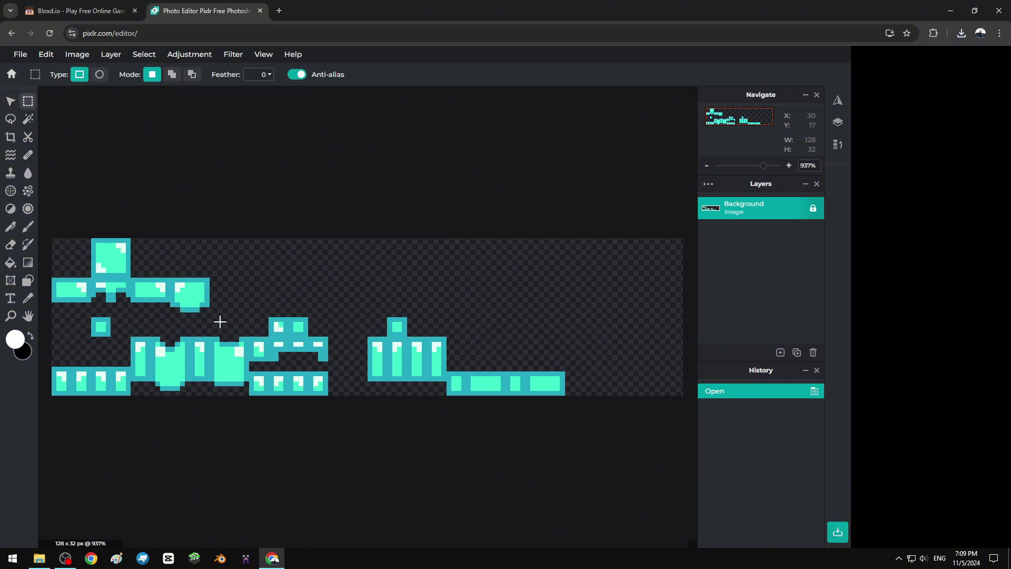
scroll(216, 322, "down", 1)
Open an extra blank tab, return to the Pixlr image and set the Brush tool's size to 1
left_click(279, 10)
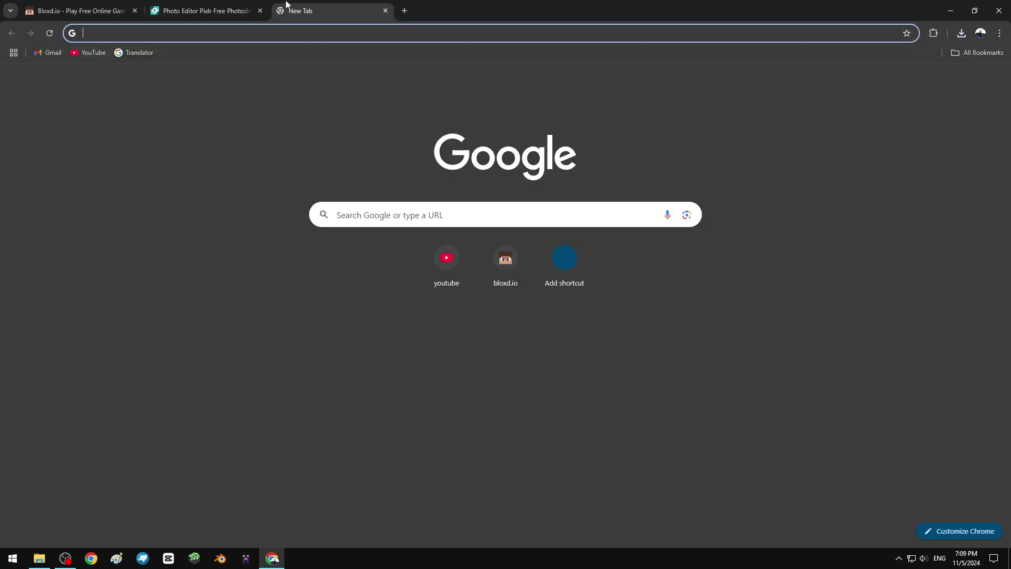
left_click(210, 11)
left_click(28, 227)
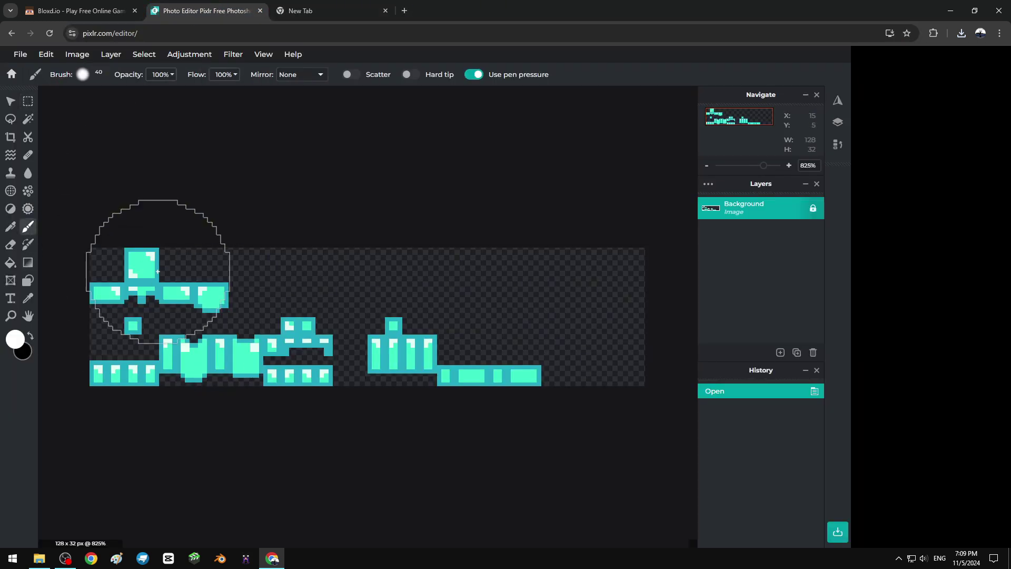
left_click(83, 75)
mouse_move(102, 113)
left_mouse_down()
mouse_move(86, 112)
mouse_move(87, 141)
left_mouse_up()
left_click_drag(95, 181, 91, 182)
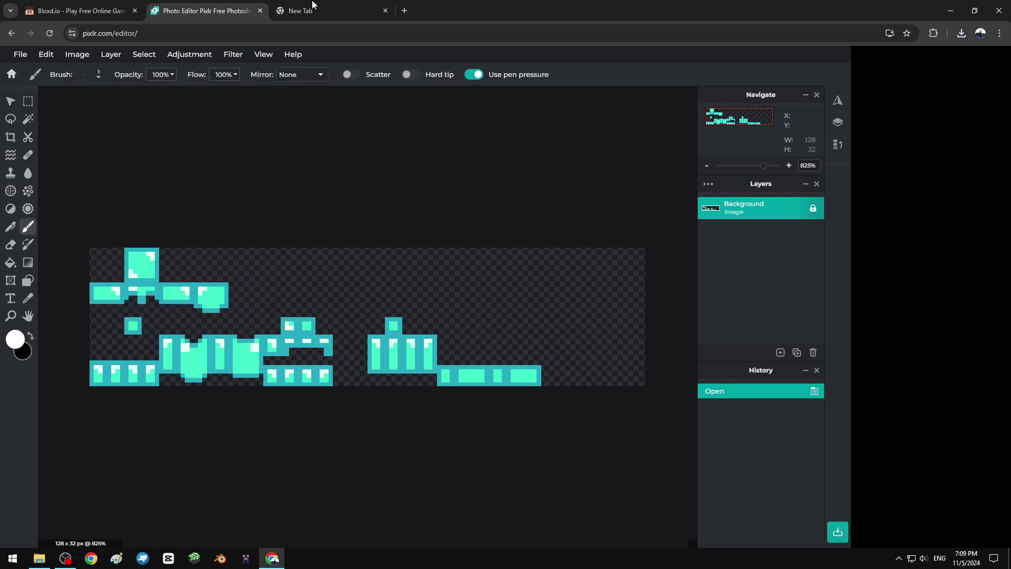
Search Google for "minecraft skin" in the blank tab and open The Skindex website
left_click(313, 5)
left_click(161, 4)
left_click(327, 11)
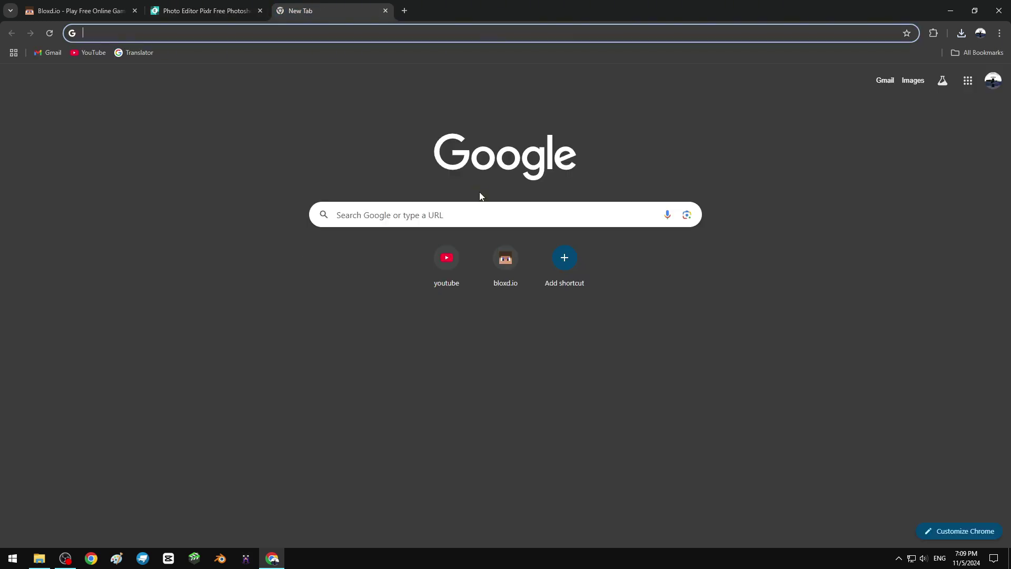
left_click(472, 205)
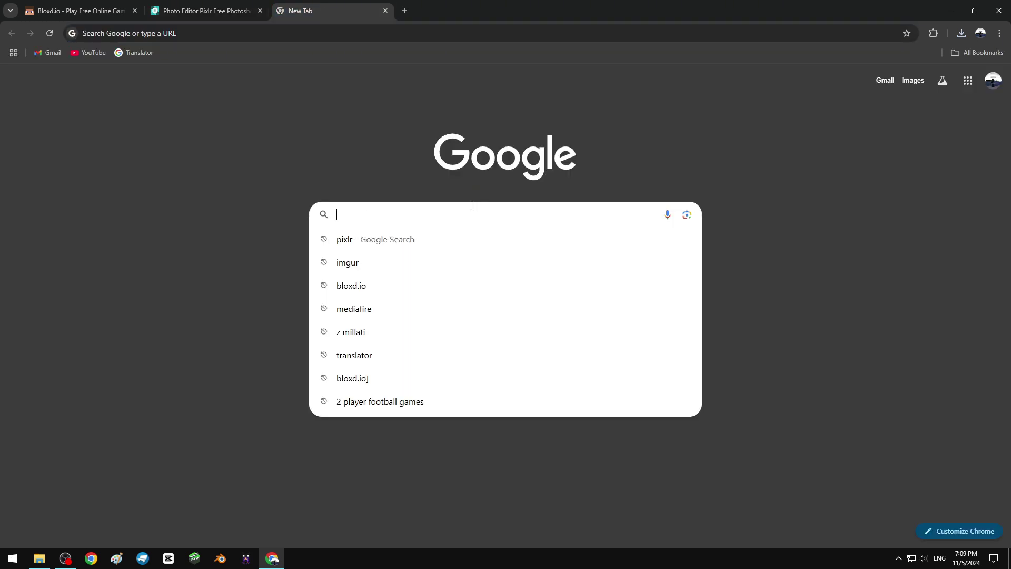
type("minecraft k")
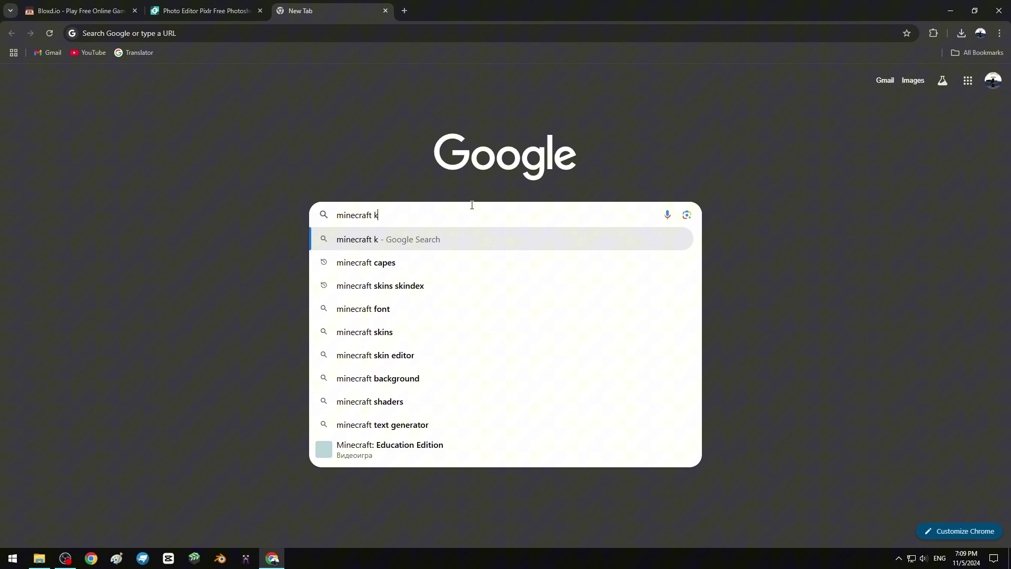
key("BackSpace")
type("skin")
key("Return")
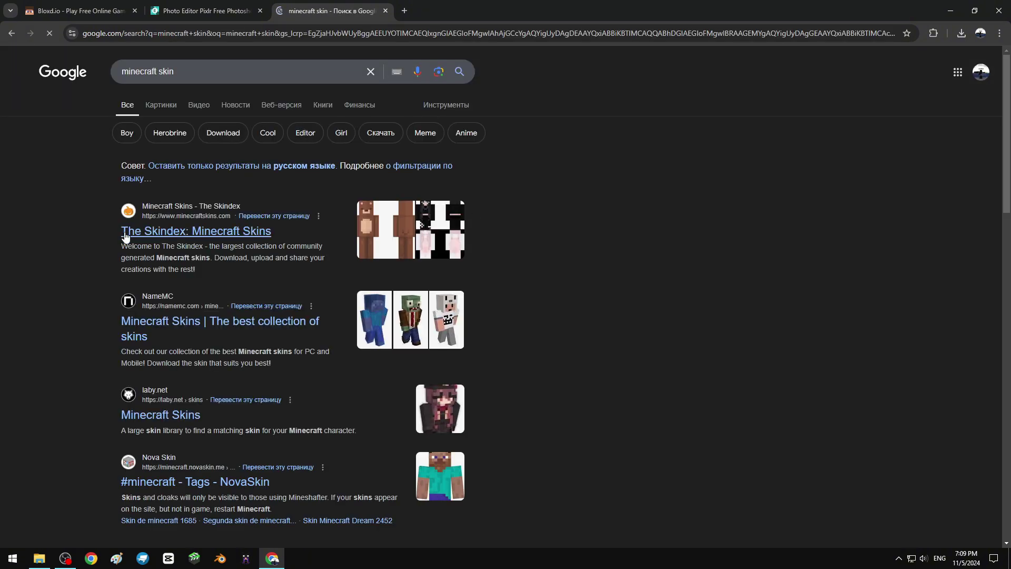
left_click(127, 234)
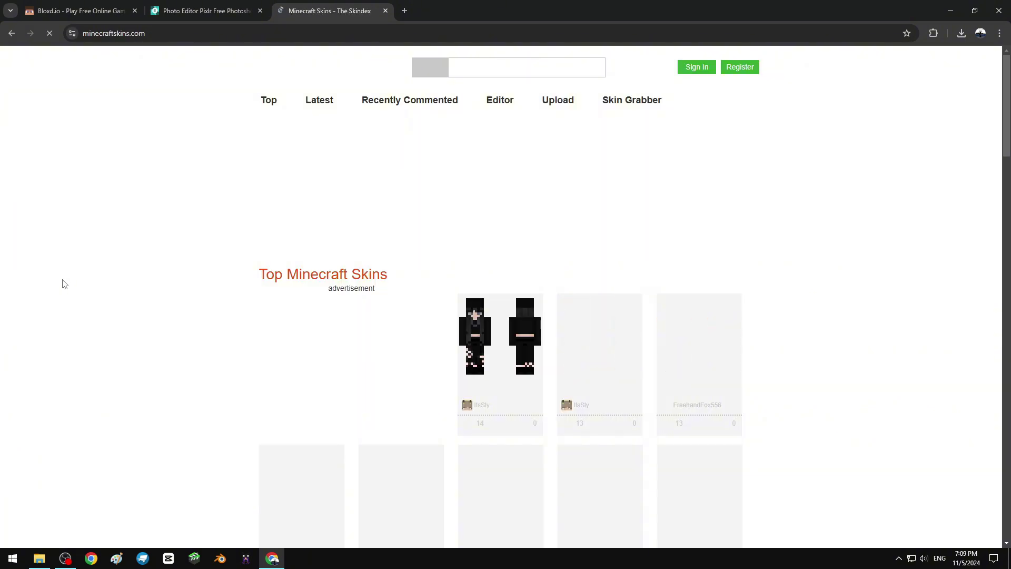
Browse the top Minecraft skins on The Skindex and open the Spider-Man (Raimi) skin page
scroll(111, 334, "down", 6)
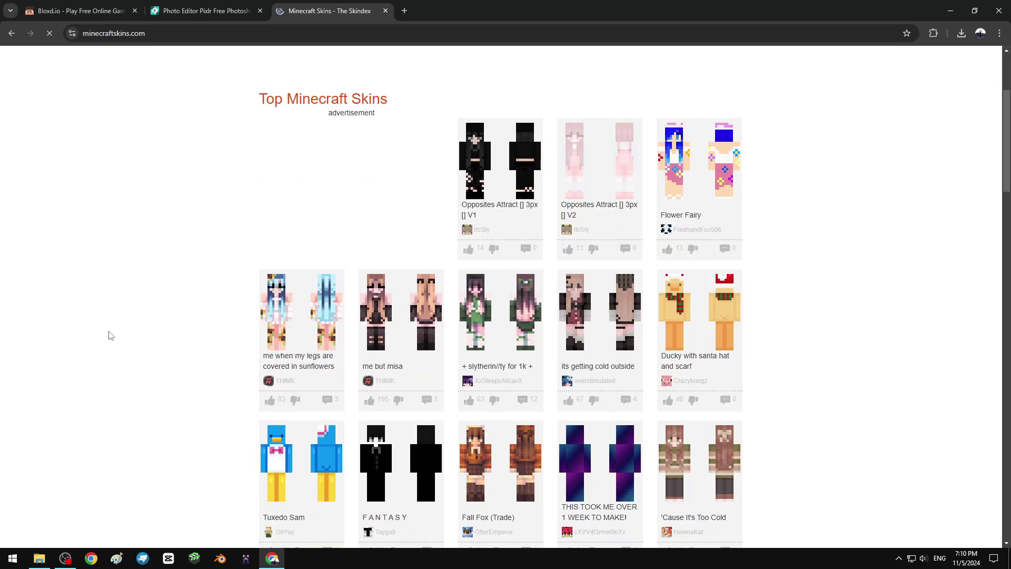
scroll(110, 336, "down", 8)
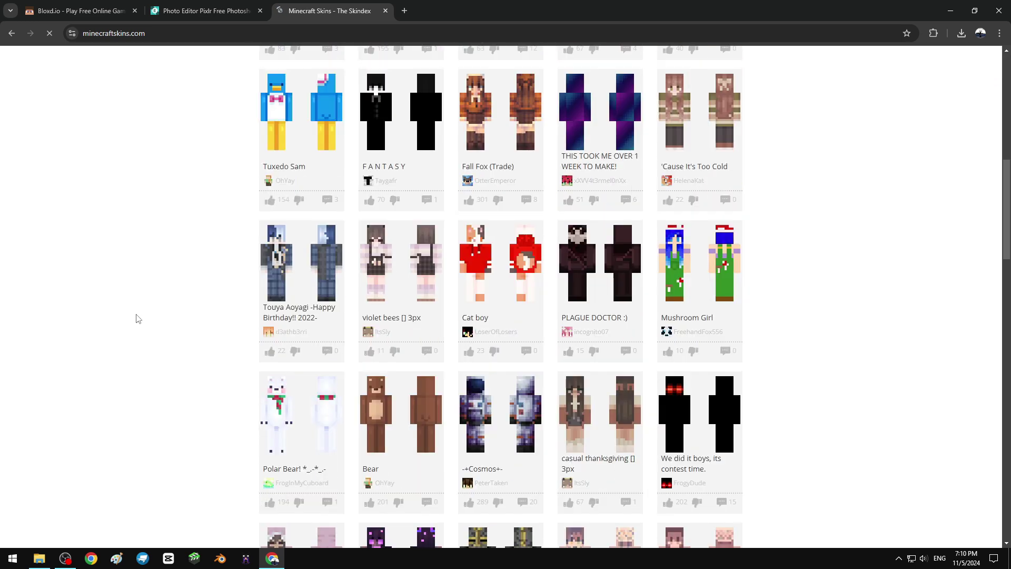
scroll(170, 313, "down", 3)
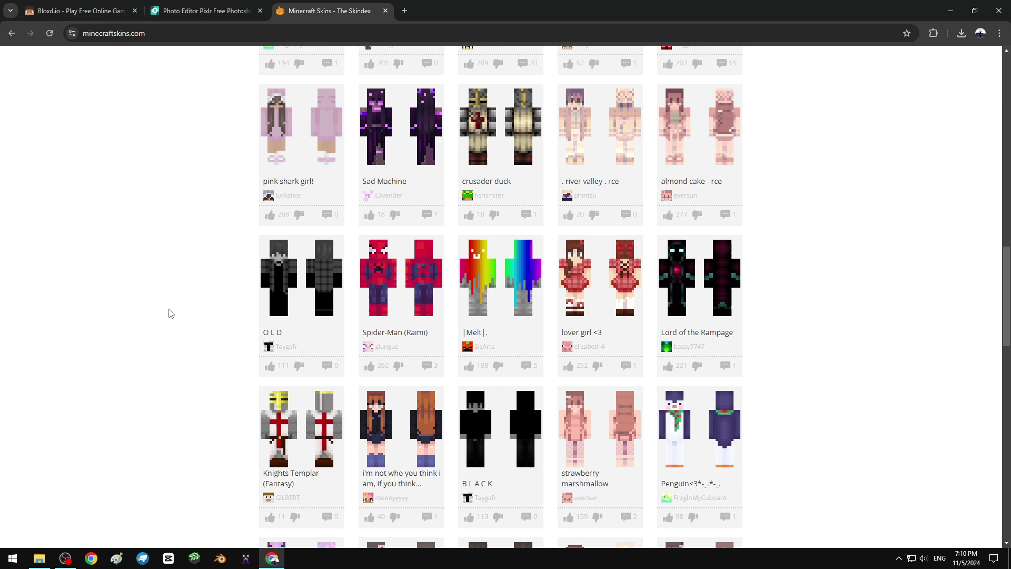
scroll(170, 313, "down", 5)
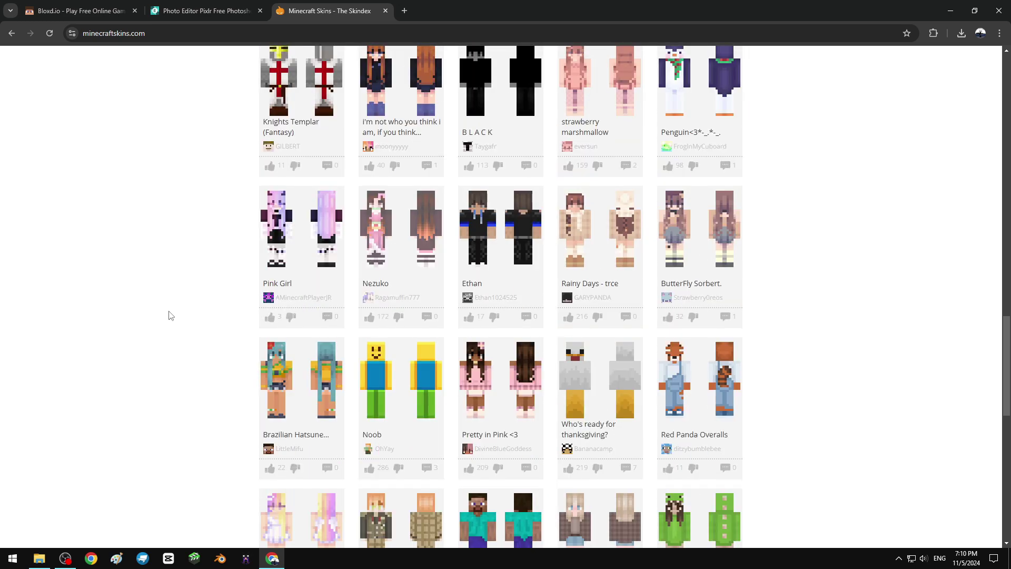
scroll(185, 393, "up", 3)
scroll(185, 393, "up", 6)
scroll(179, 266, "down", 2)
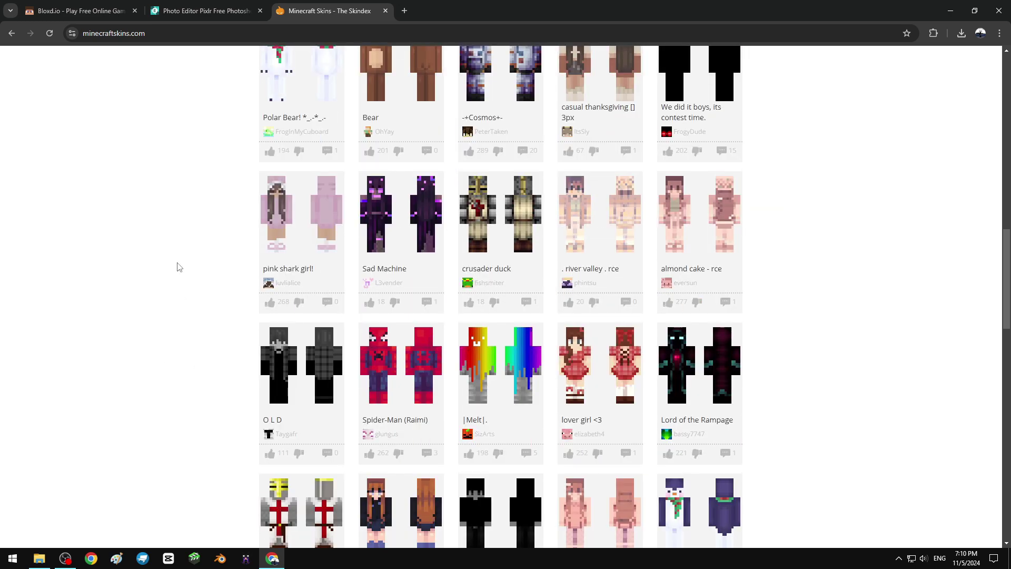
scroll(416, 355, "down", 2)
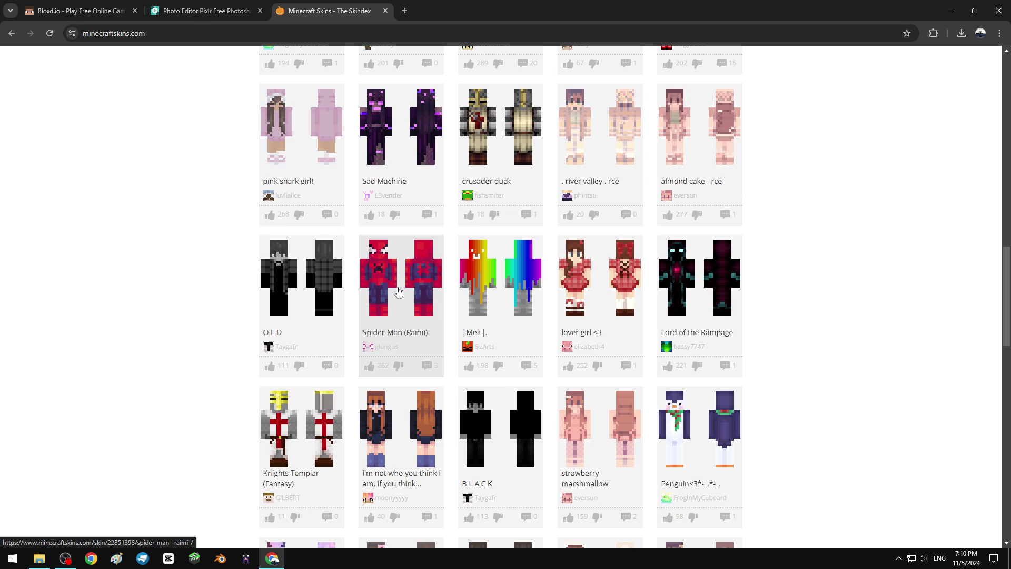
left_click(398, 291)
Open the Spider-Man (Raimi) skin's flat texture image in a new tab and save it as a PNG in the Downloads folder
scroll(176, 319, "down", 5)
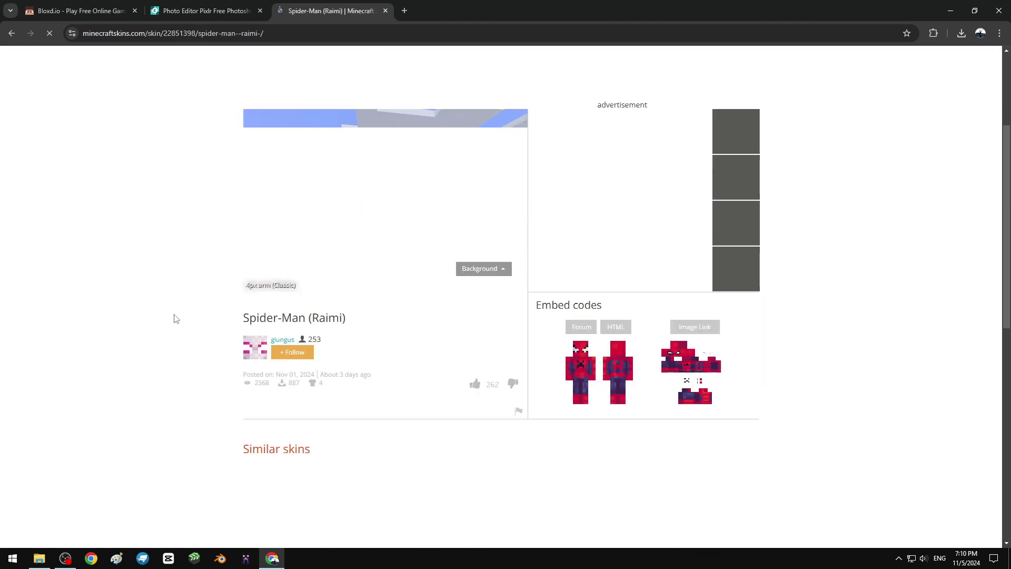
scroll(614, 388, "up", 5)
scroll(182, 246, "down", 5)
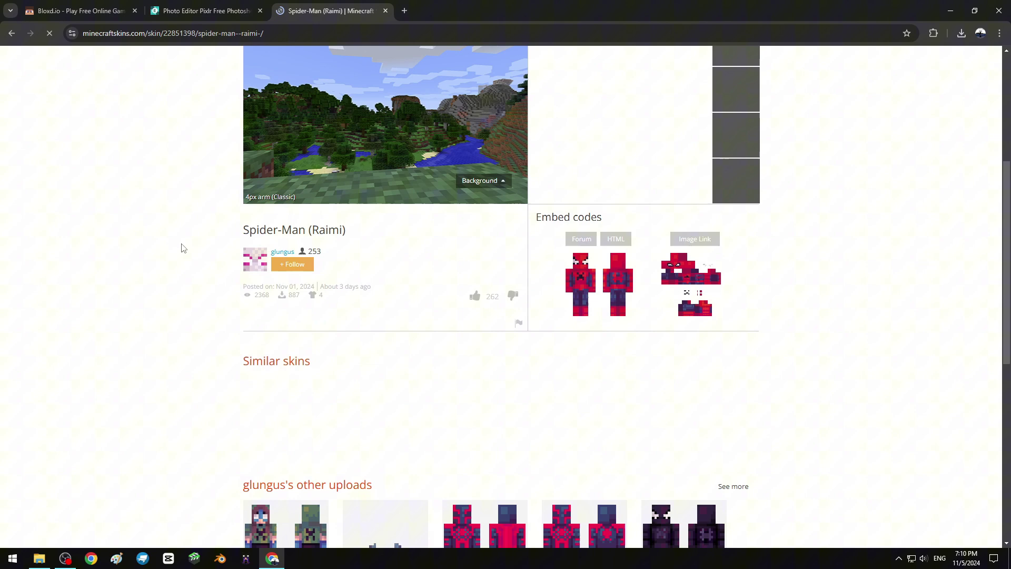
scroll(158, 254, "up", 2)
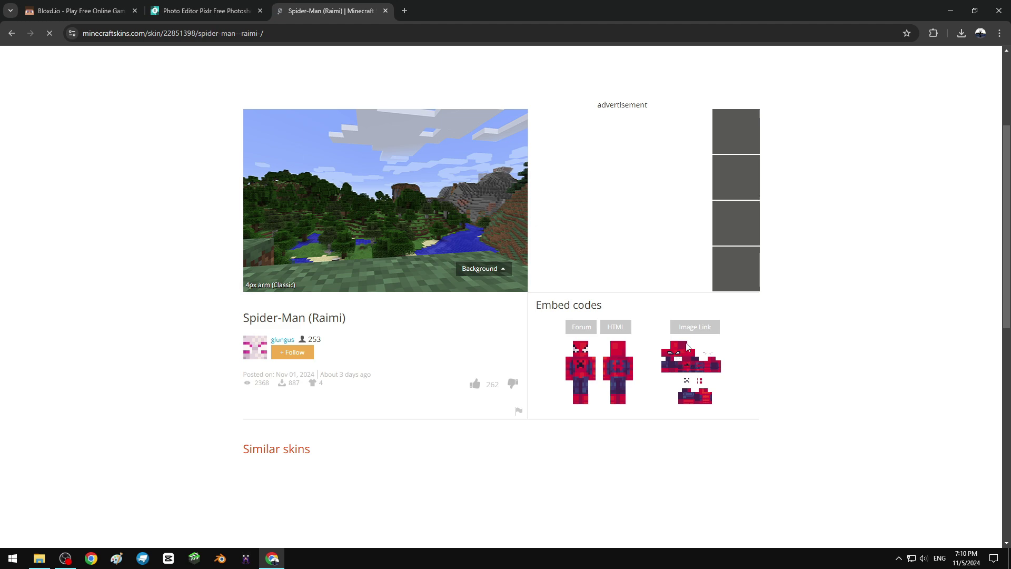
scroll(178, 343, "down", 10)
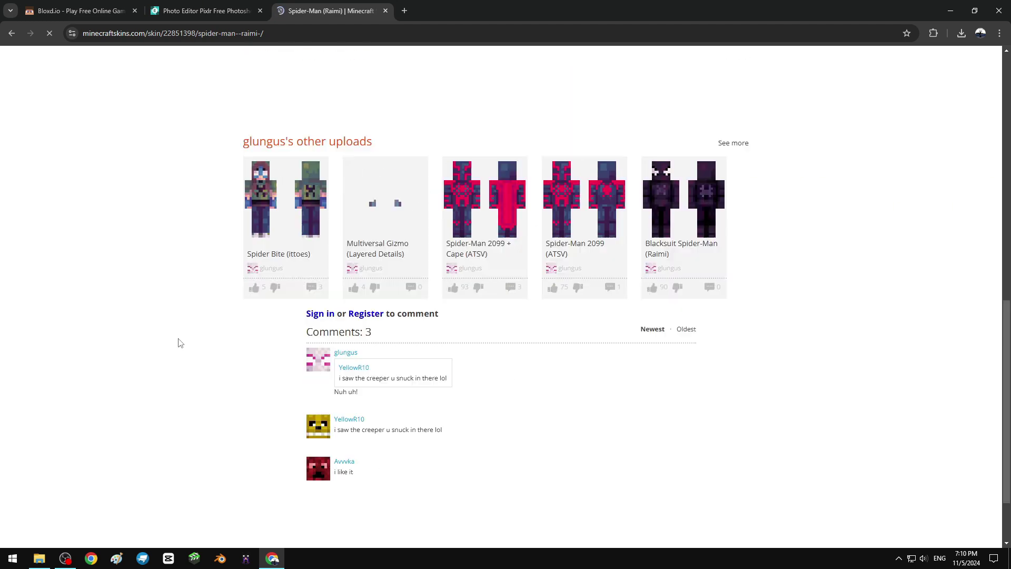
scroll(179, 343, "up", 13)
scroll(192, 177, "down", 5)
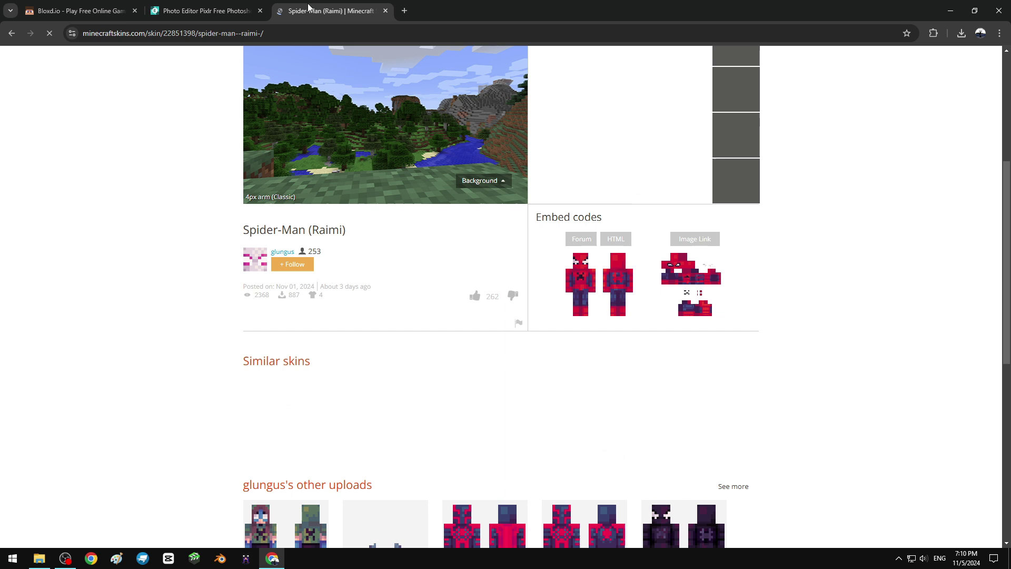
right_click(684, 269)
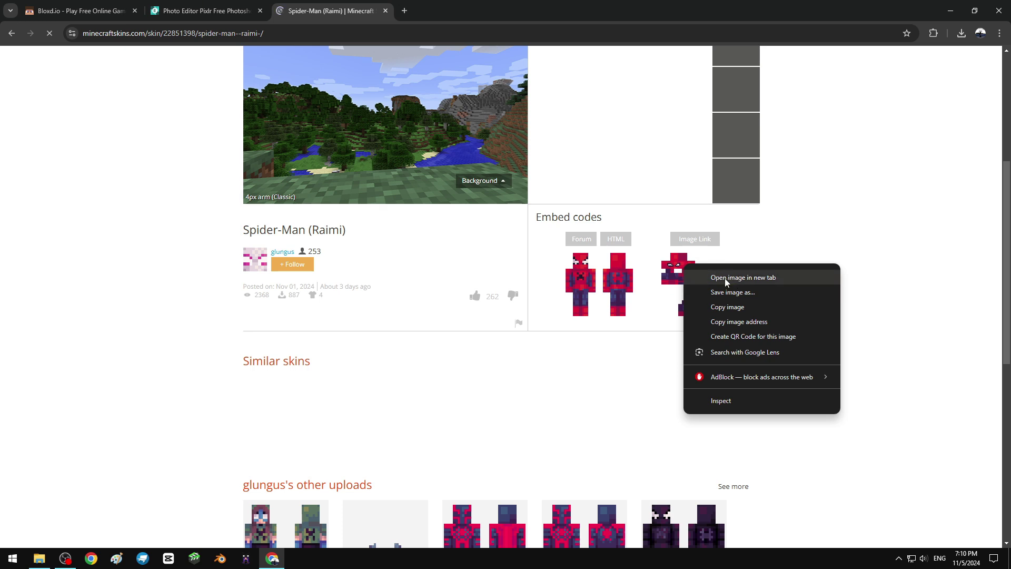
left_click(757, 279)
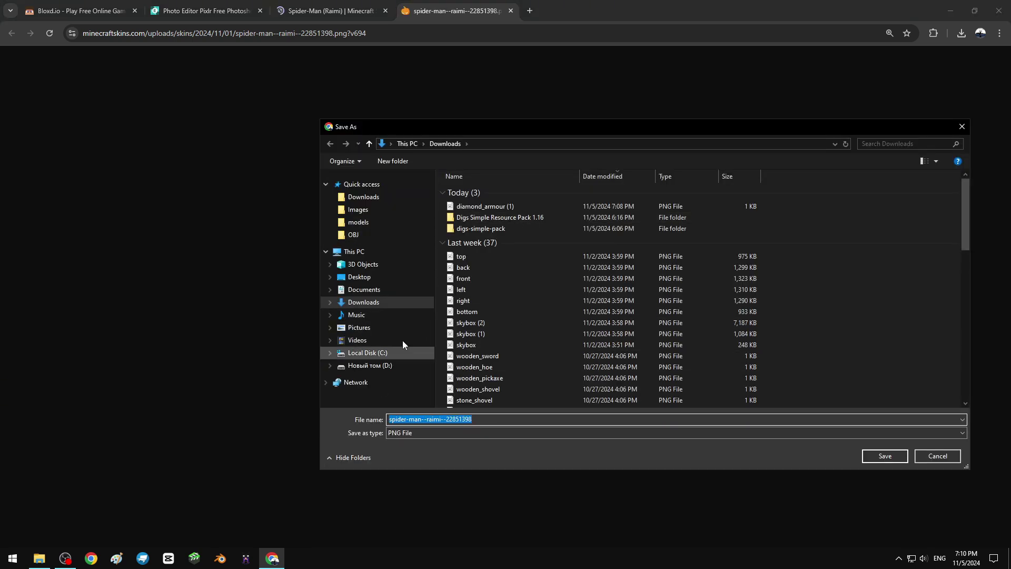
left_click(884, 456)
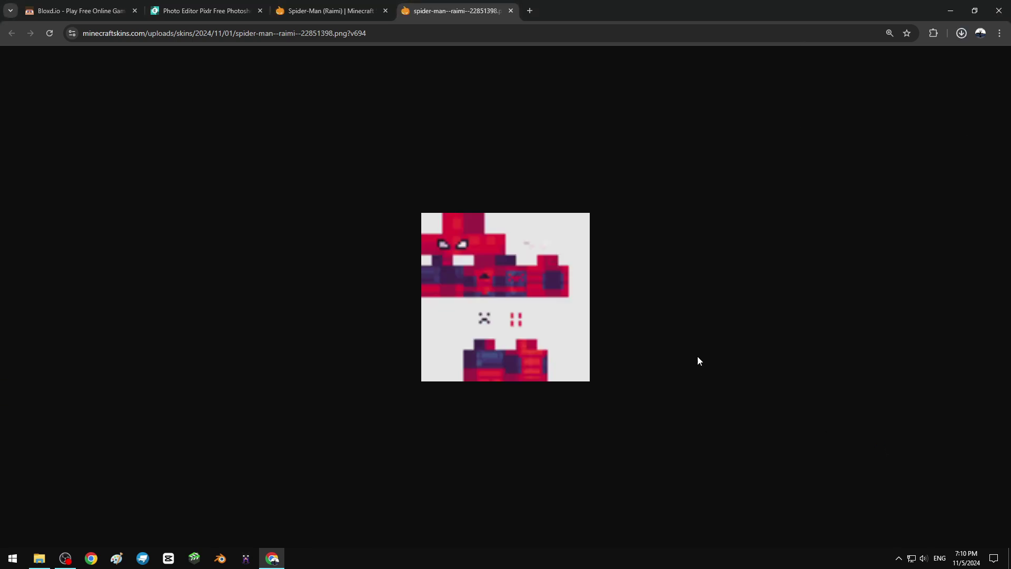
Close the skin image tab, reduce the Skindex page zoom and close the Spider-Man (Raimi) page to return to Pixlr
left_click(510, 10)
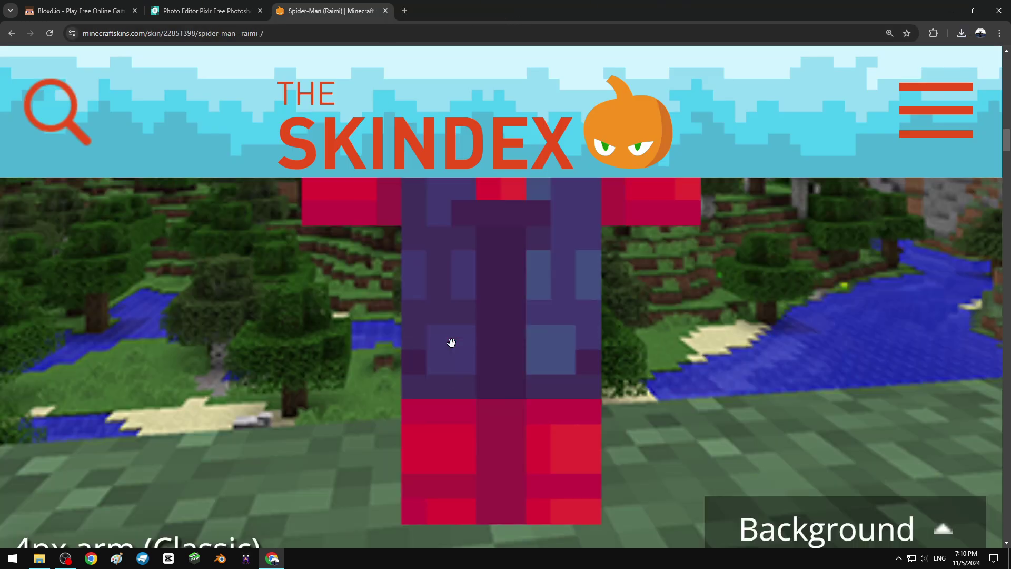
scroll(451, 343, "down", 4)
key("ctrl+minus")
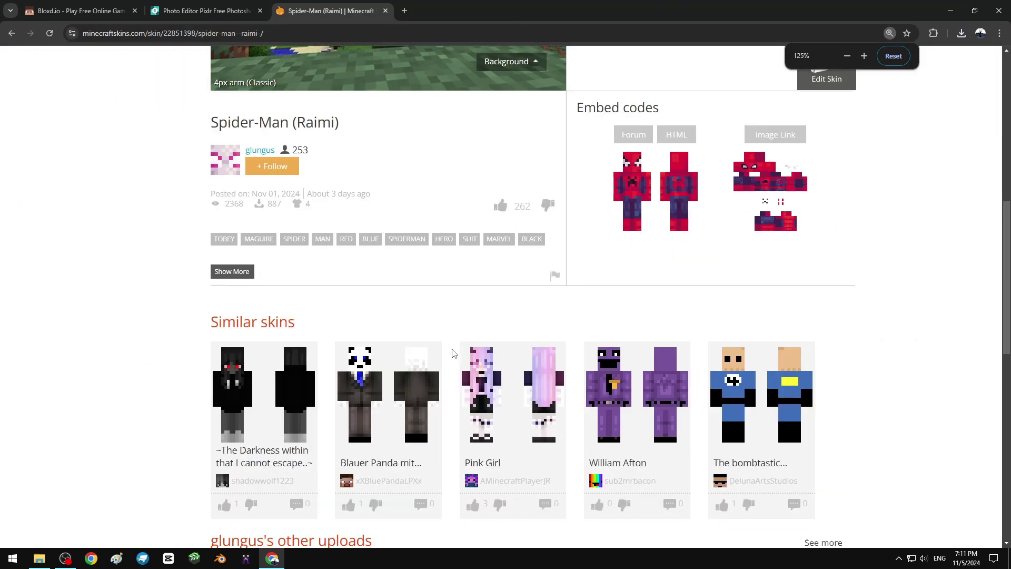
scroll(452, 352, "up", 5)
left_click(385, 11)
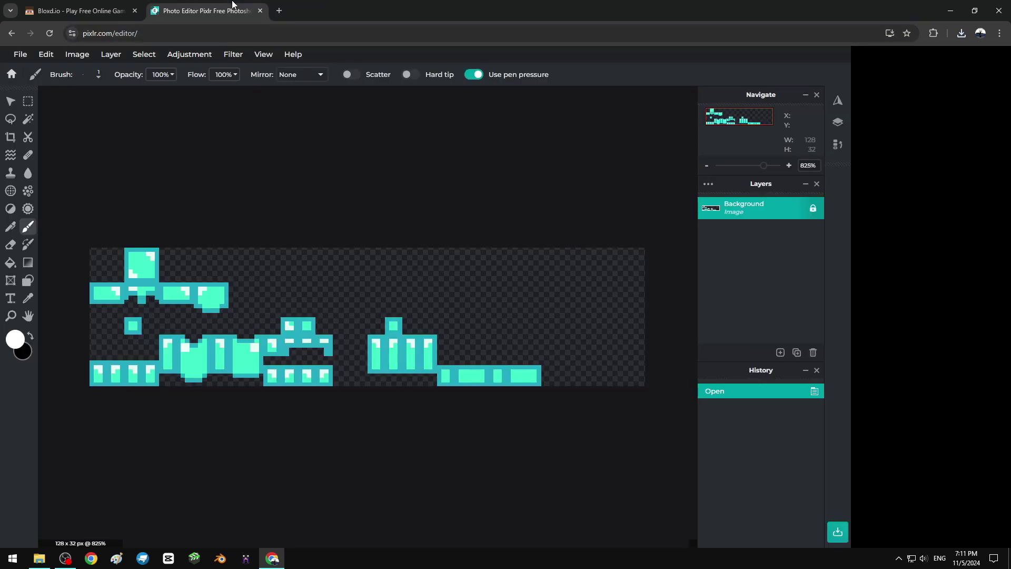
Bring spider-man--raimi--22851398 from the Downloads folder in File Explorer into the open Pixlr armour document as a new layer
left_click(51, 565)
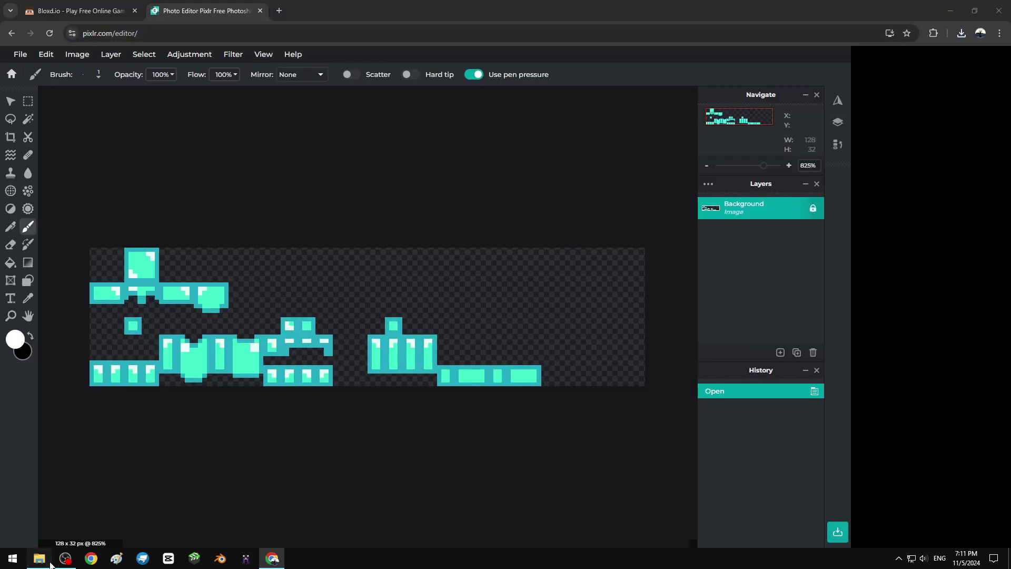
left_click_drag(261, 85, 568, 124)
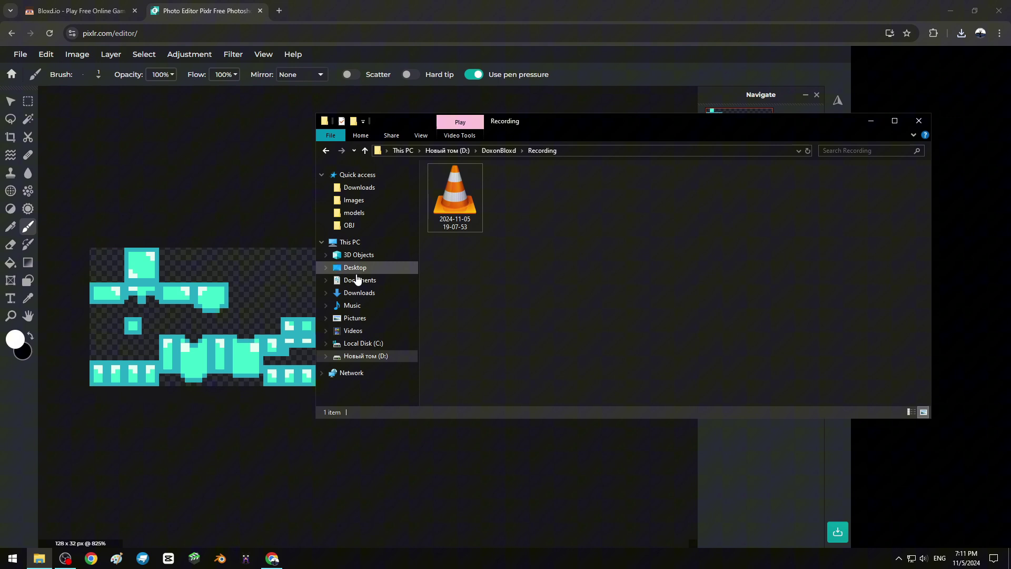
left_click(356, 293)
left_click(461, 219)
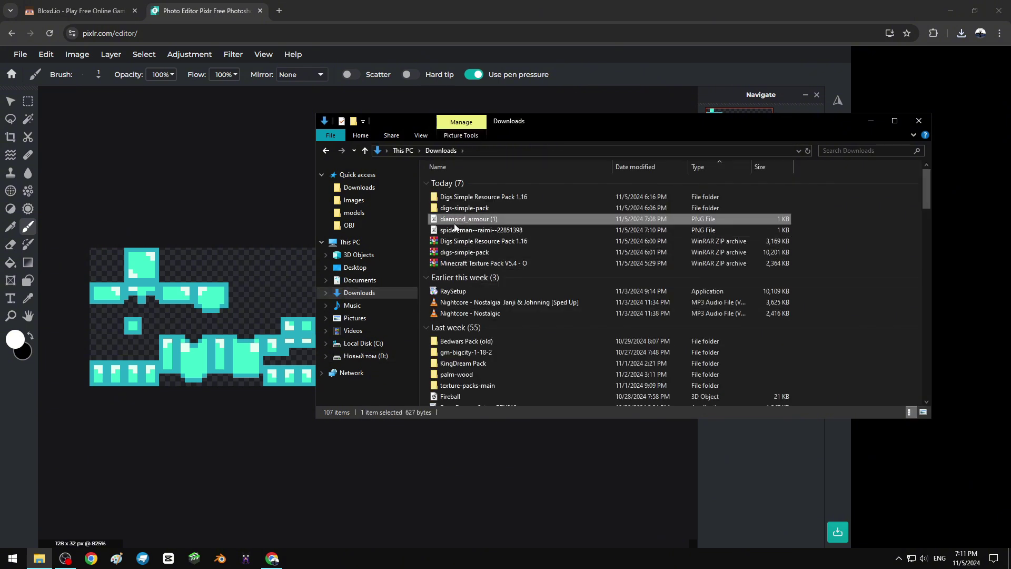
left_click(457, 229)
left_click_drag(457, 229, 168, 240)
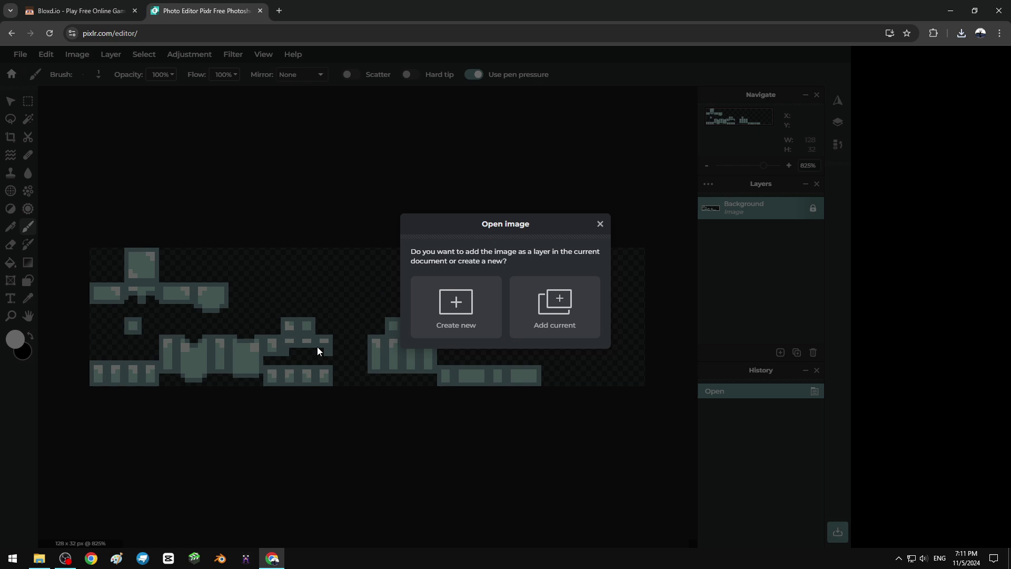
mouse_move(495, 228)
left_mouse_down()
mouse_move(463, 210)
mouse_move(481, 224)
left_mouse_up()
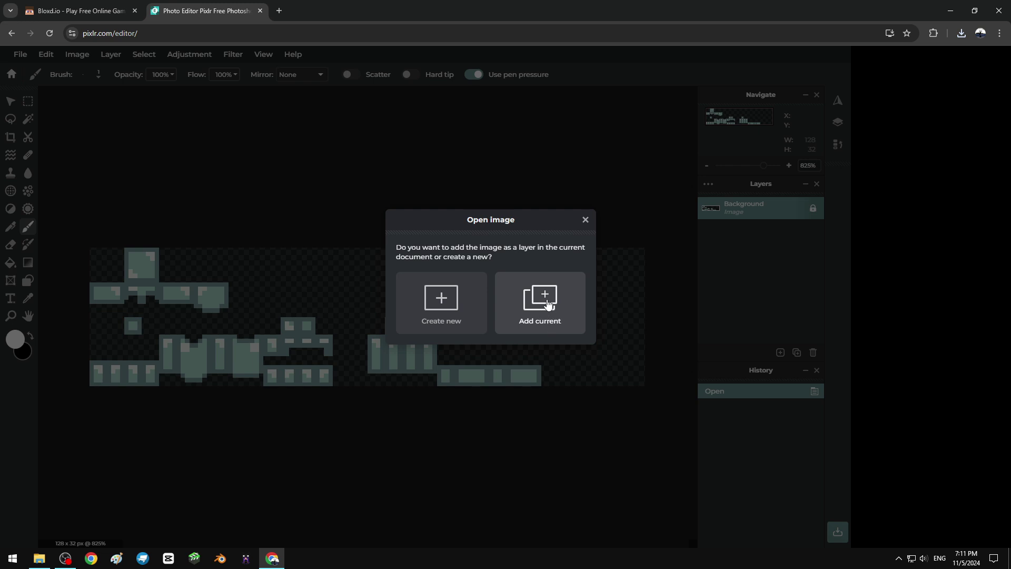
left_click(548, 304)
Move the Spider-Man skin layer to X 0, Y 0, over the diamond armour texture
scroll(327, 285, "up", 2)
scroll(321, 287, "down", 2)
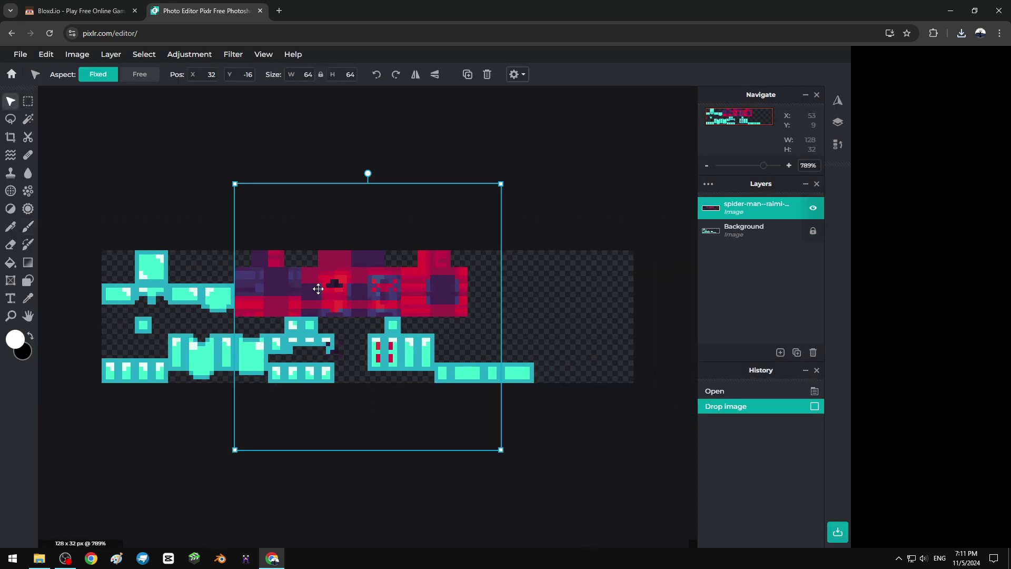
left_click_drag(318, 288, 404, 348)
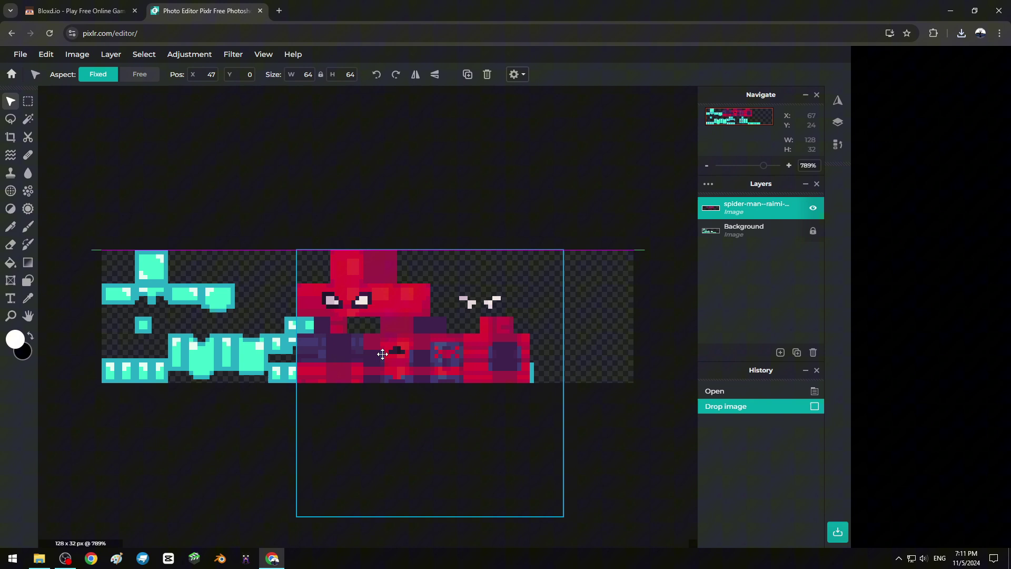
left_click_drag(383, 354, 296, 333)
left_click_drag(358, 339, 274, 345)
scroll(274, 346, "up", 3)
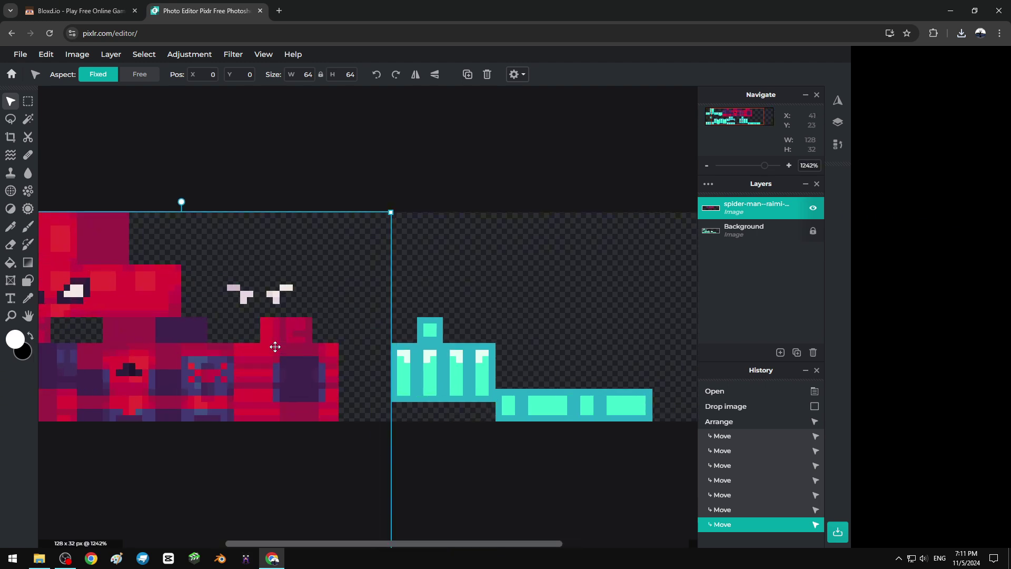
scroll(55, 330, "down", 4)
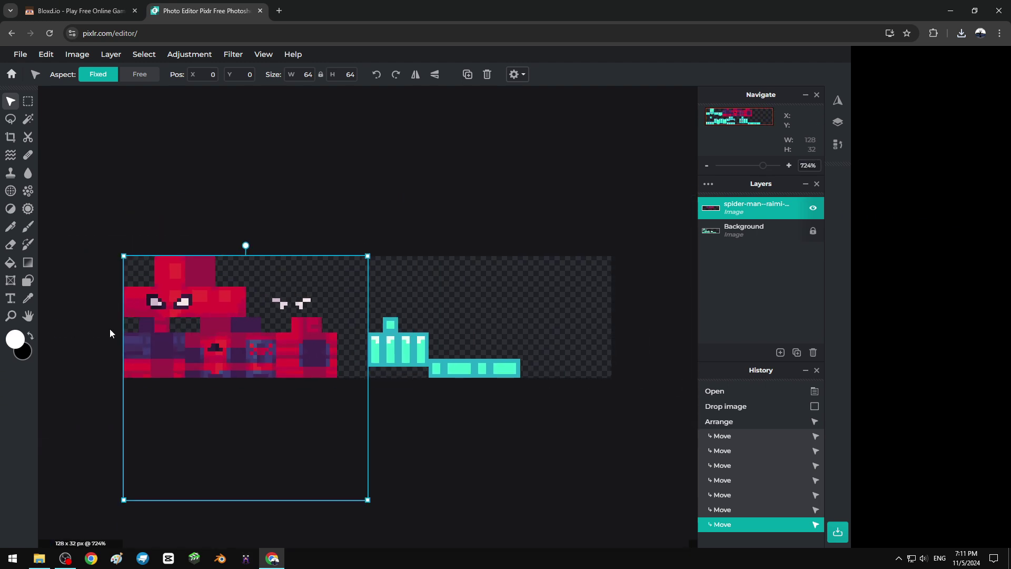
Move the Spider-Man skin layer to X 56, Y 0, beside the helmet and chestplate parts of the armour texture
left_click_drag(206, 346, 414, 343)
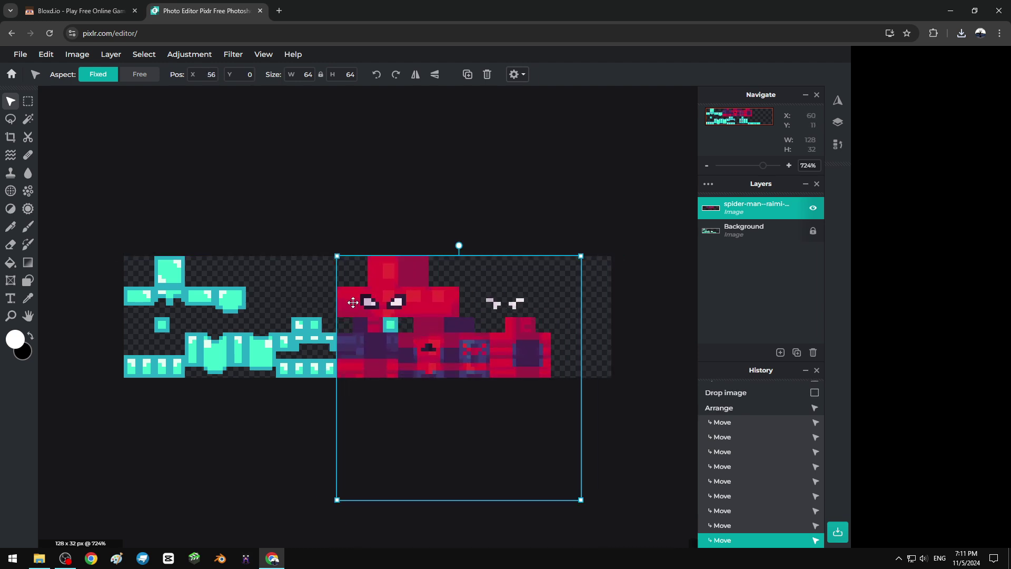
scroll(167, 308, "up", 2)
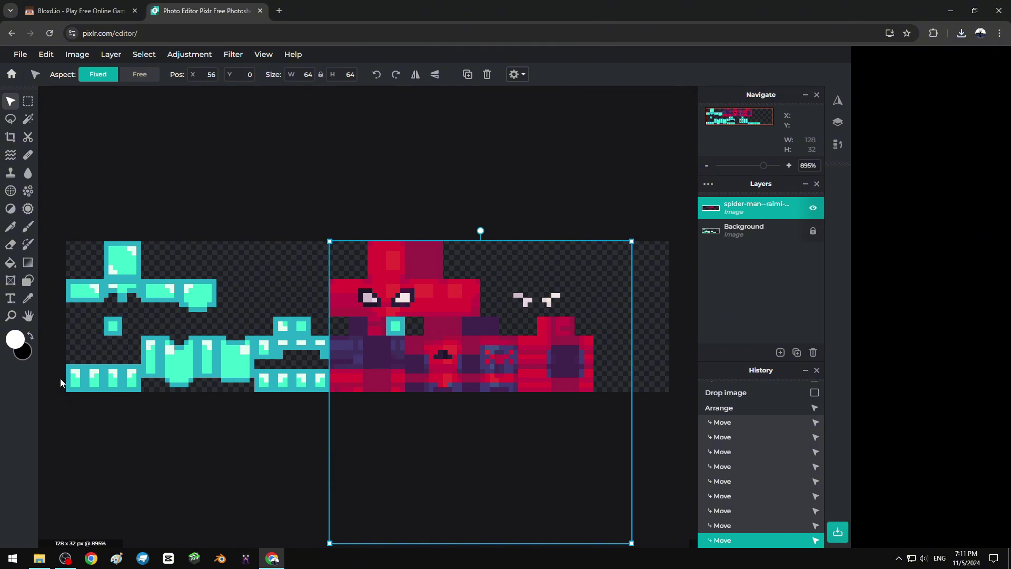
scroll(83, 361, "up", 1)
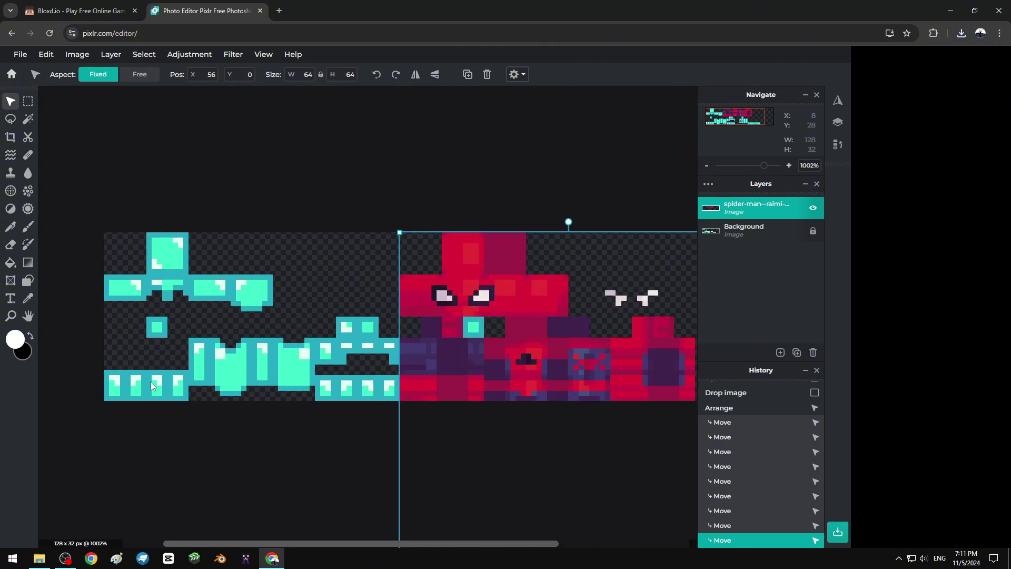
scroll(150, 381, "up", 3)
scroll(69, 385, "down", 3)
scroll(200, 363, "up", 1)
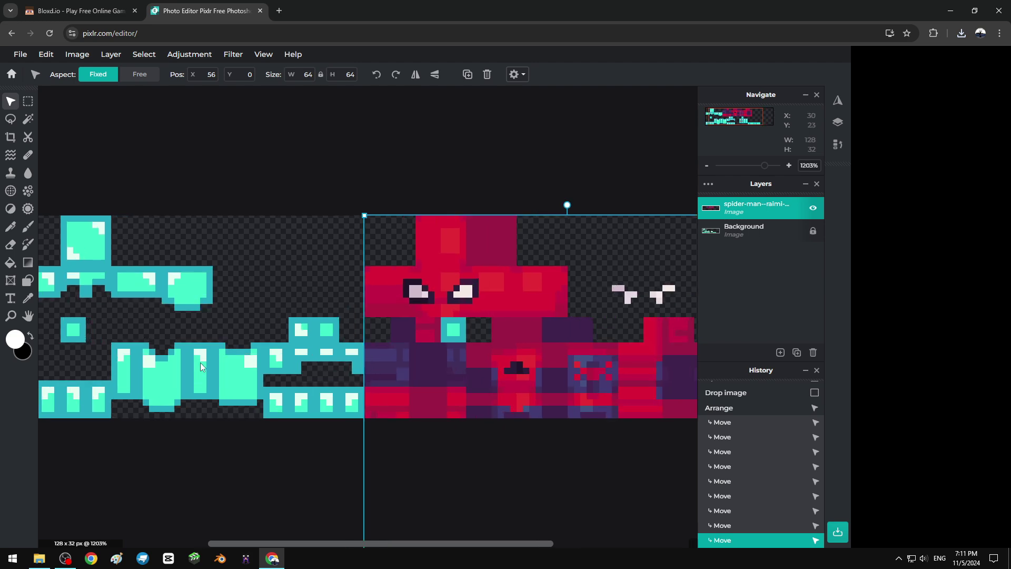
Move the Spider-Man skin layer back to X 0, Y 0, over the diamond armour texture
scroll(147, 394, "up", 3)
scroll(139, 321, "down", 4)
scroll(78, 241, "up", 2)
scroll(78, 241, "down", 3)
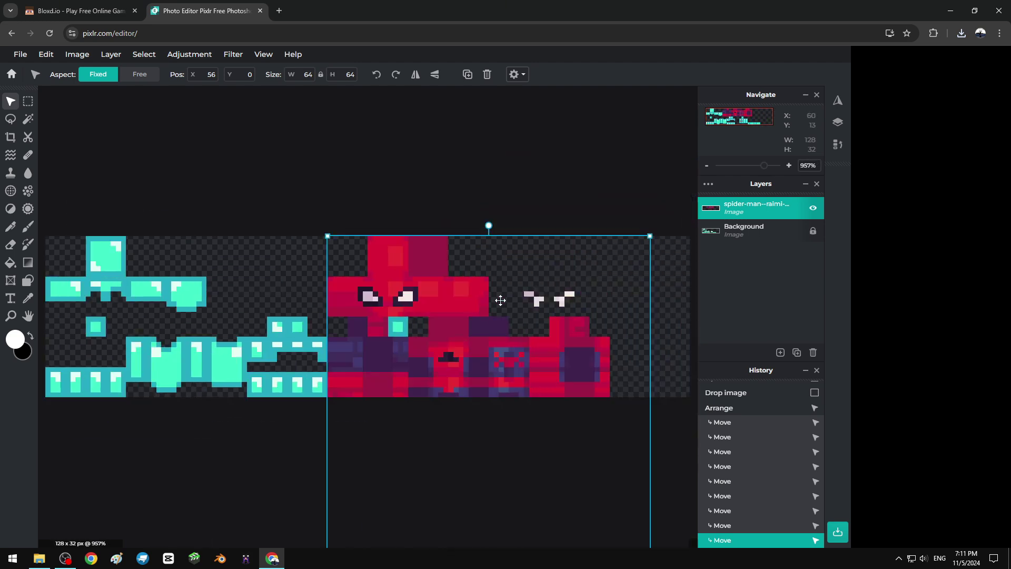
scroll(539, 404, "up", 4)
scroll(442, 380, "down", 6)
left_click_drag(443, 380, 223, 378)
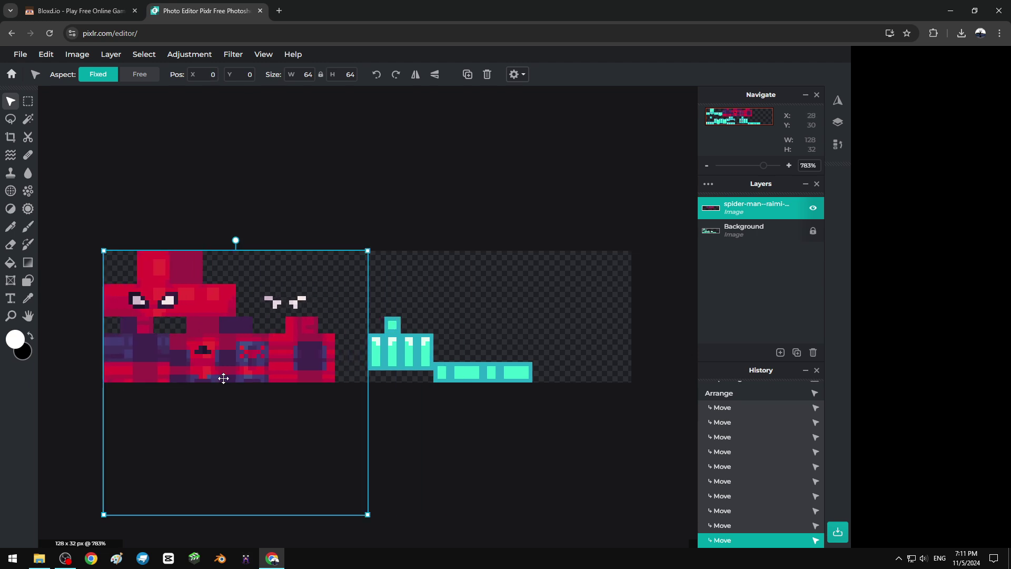
Marquee-select the separate white eye pixels beside the head on the skin layer, in an area about 18 by 8 px
scroll(219, 372, "up", 5)
scroll(263, 292, "up", 6)
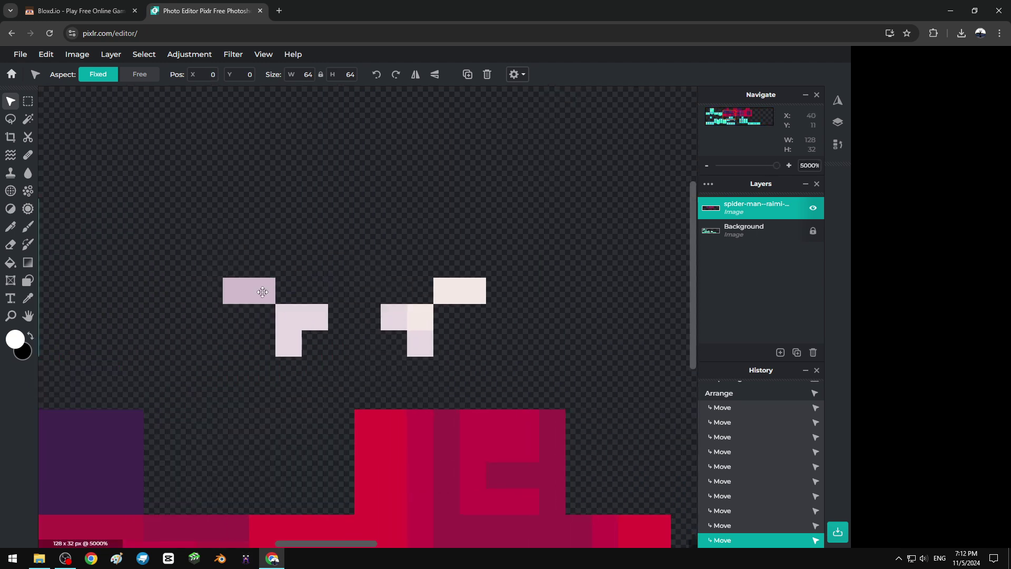
scroll(263, 292, "down", 4)
scroll(274, 295, "up", 3)
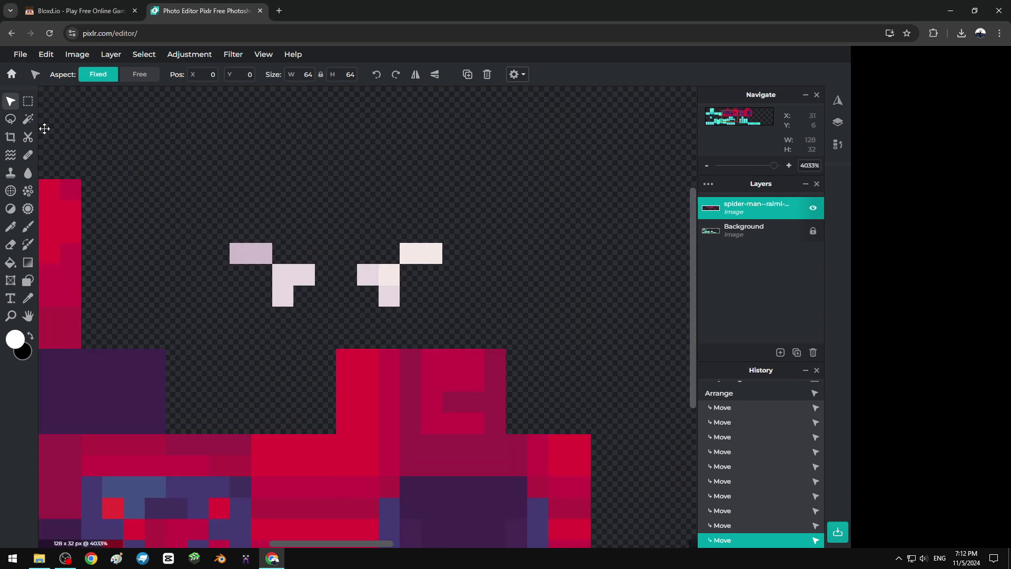
left_click(28, 101)
left_click_drag(147, 160, 571, 308)
scroll(302, 275, "down", 2)
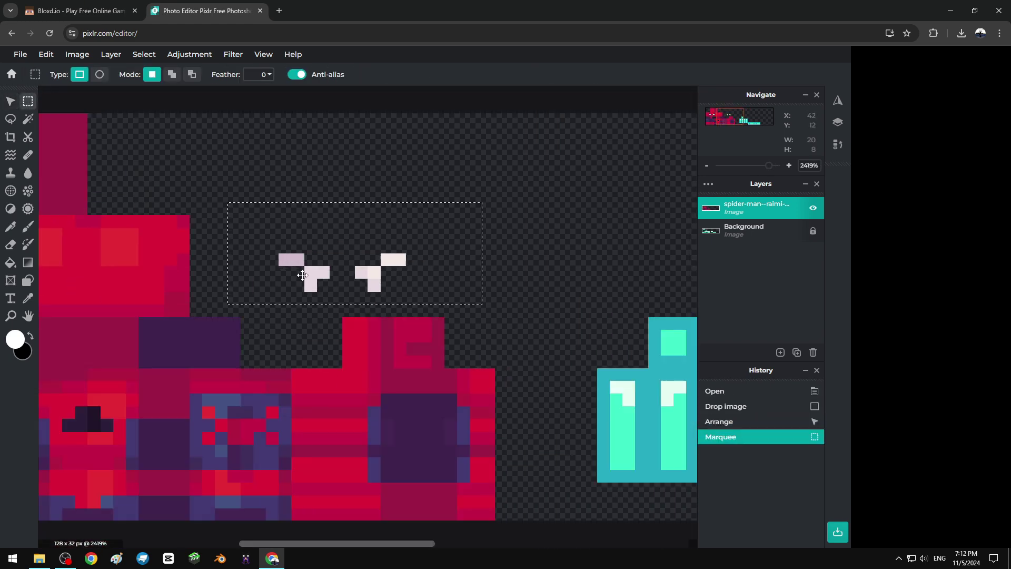
left_click(255, 273)
scroll(255, 273, "up", 1)
left_click_drag(249, 176, 535, 298)
scroll(333, 307, "down", 3)
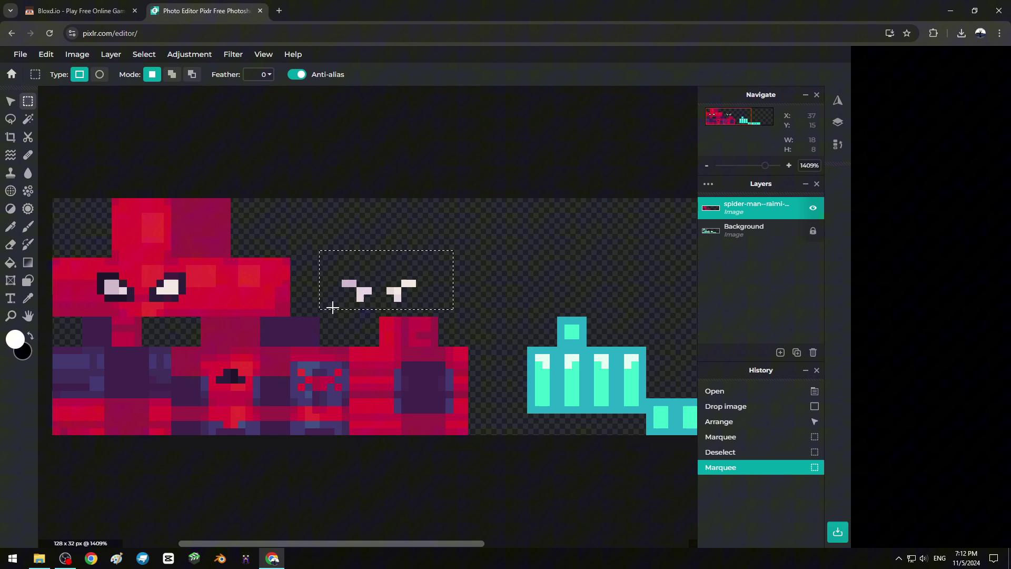
Try to place the selected white eye pixels over the eyes on the mask's face
key("v")
left_click_drag(384, 293, 160, 300)
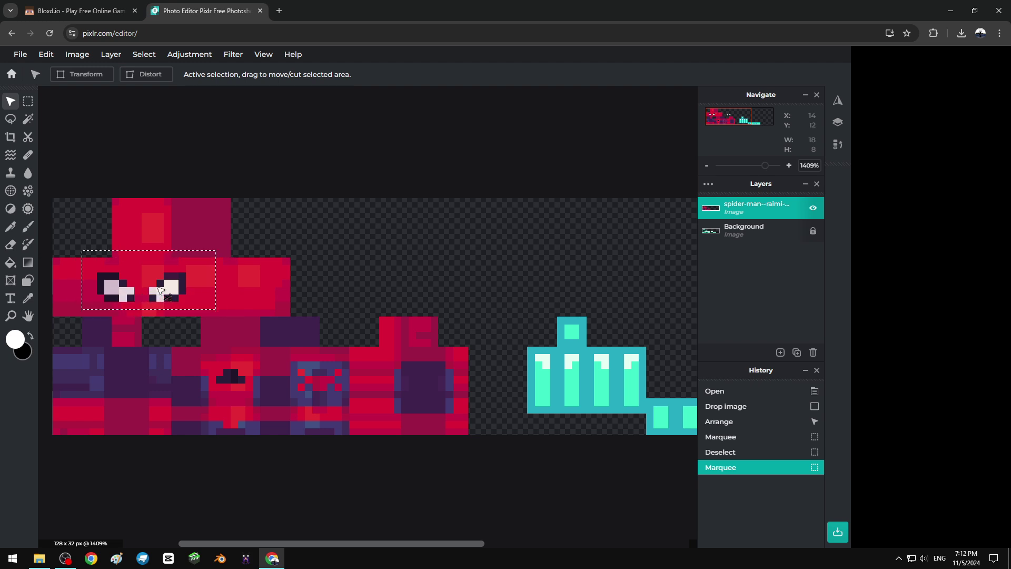
scroll(161, 294, "up", 6)
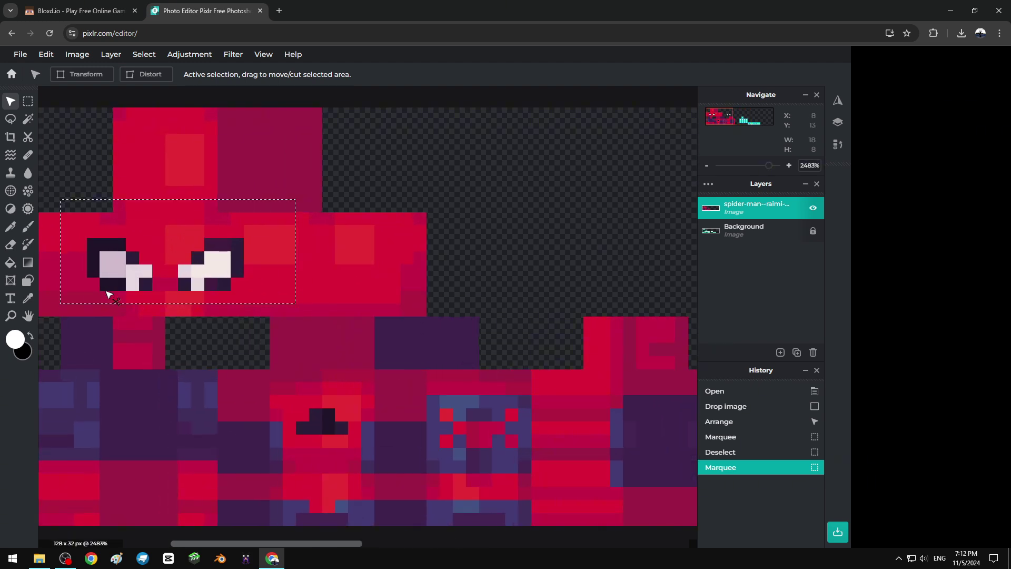
scroll(161, 273, "down", 3)
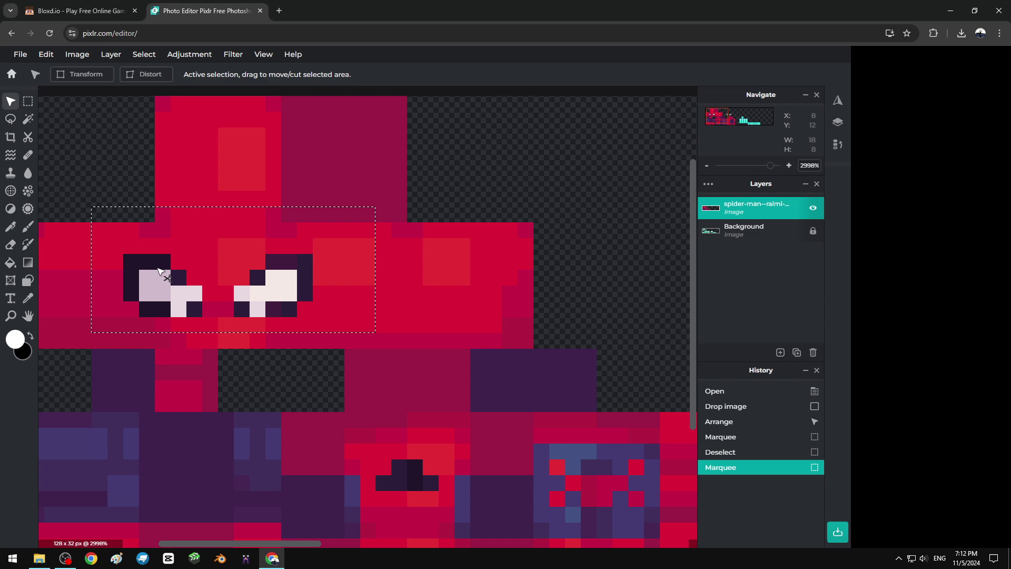
scroll(221, 278, "down", 2)
scroll(131, 237, "up", 5)
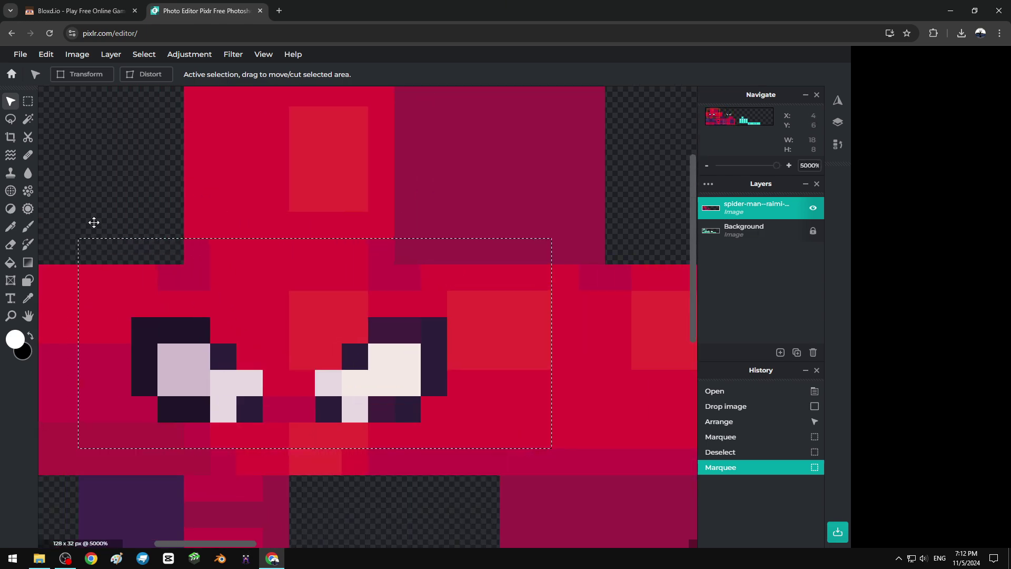
scroll(106, 253, "down", 1)
left_click(204, 358)
Try clearing and moving the selected face area, and undo back to the marquee around the separate eye pixels
key("Delete")
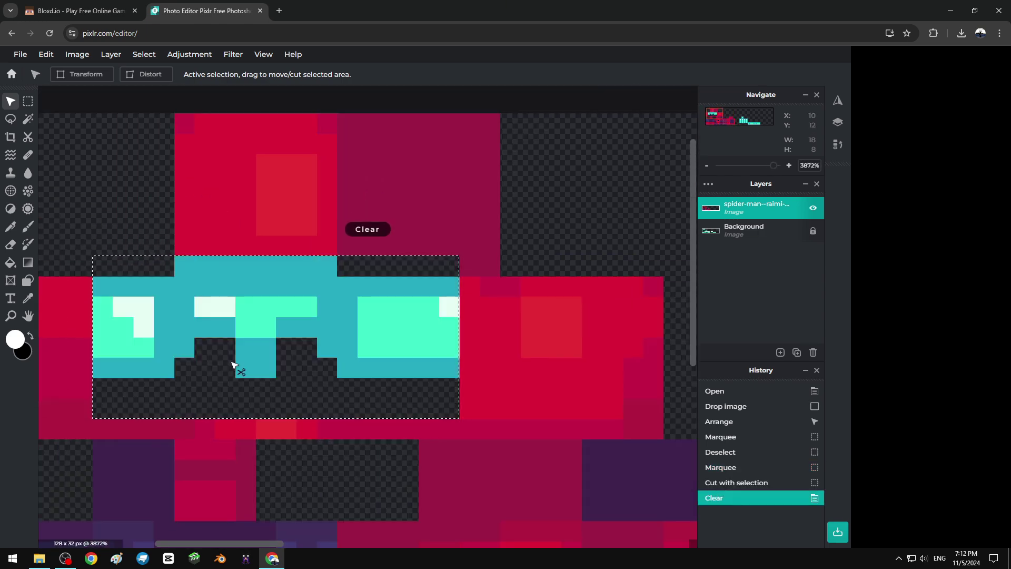
key("ctrl+z")
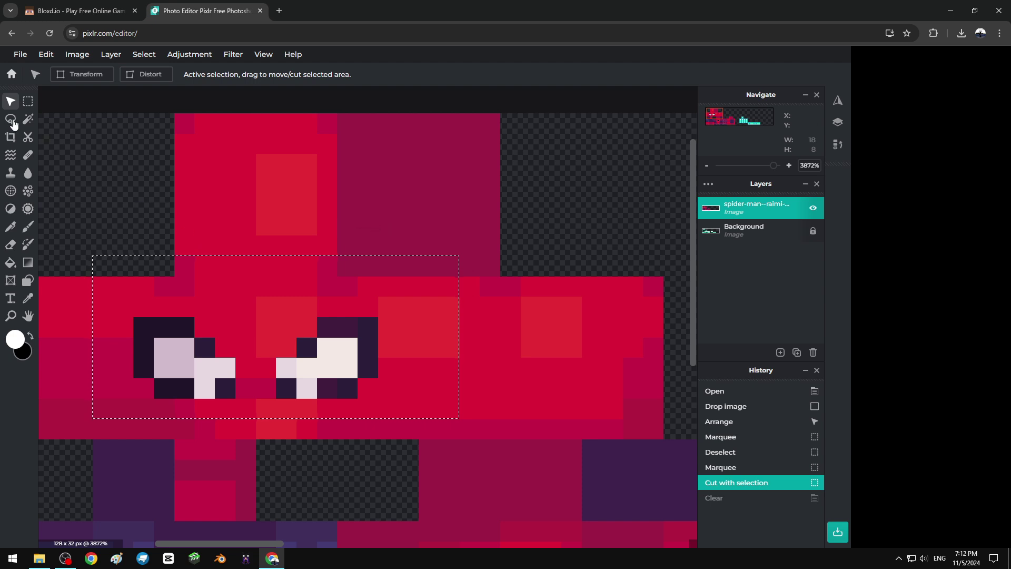
left_click(26, 105)
key("Delete")
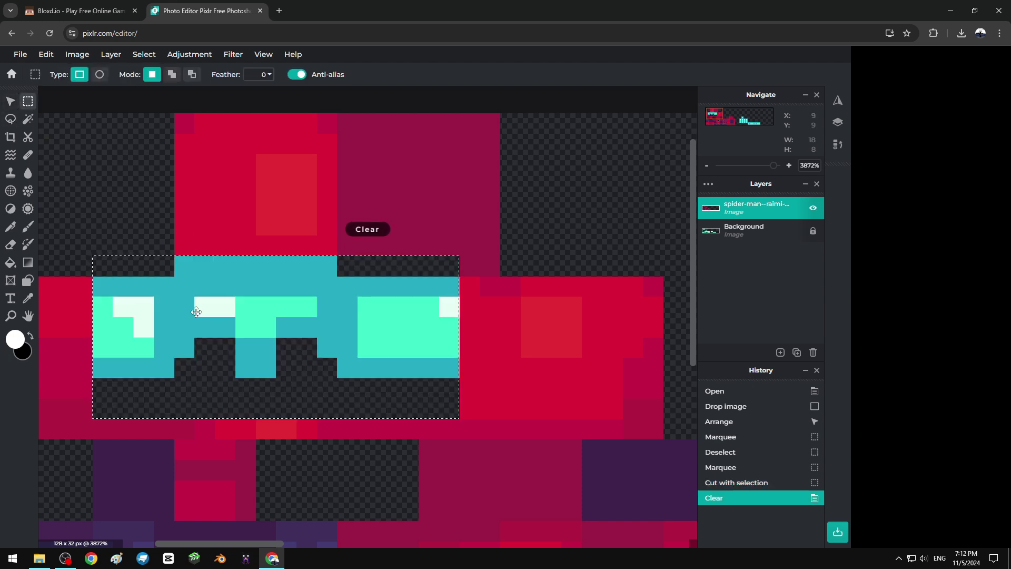
key("ctrl+z")
scroll(207, 318, "down", 3)
key("v")
left_click_drag(249, 283, 553, 279)
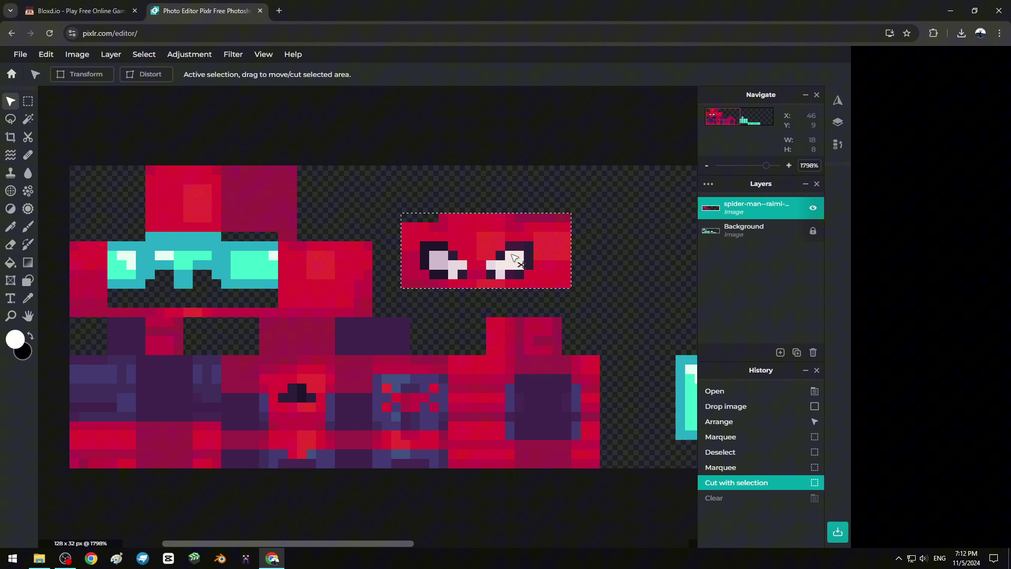
key("ctrl+z")
key("ctrl+z")
Clear the selected white eye pixels beside the head from the skin layer and deselect
key("Delete")
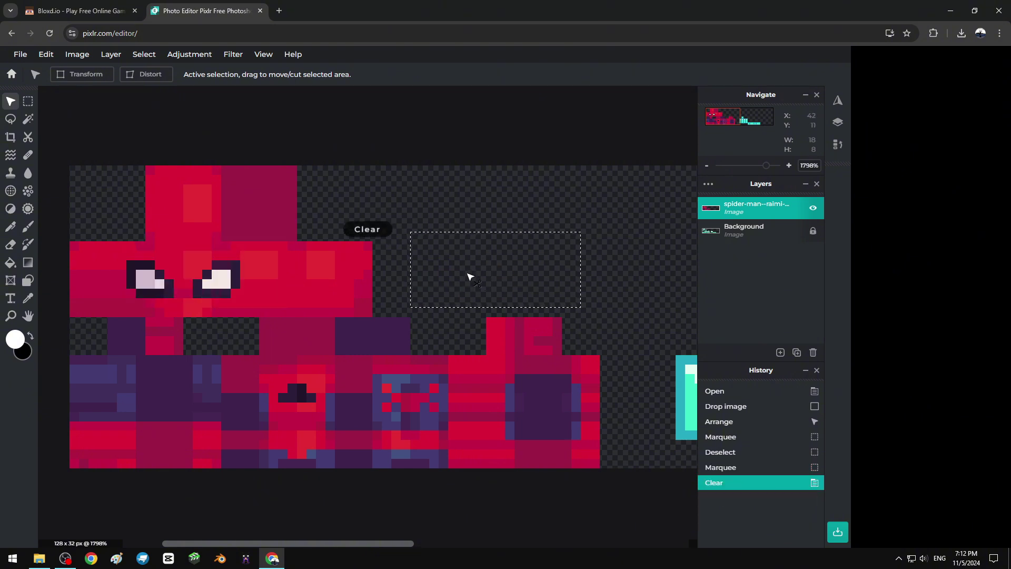
left_click(30, 101)
left_click(123, 262)
scroll(124, 263, "down", 7)
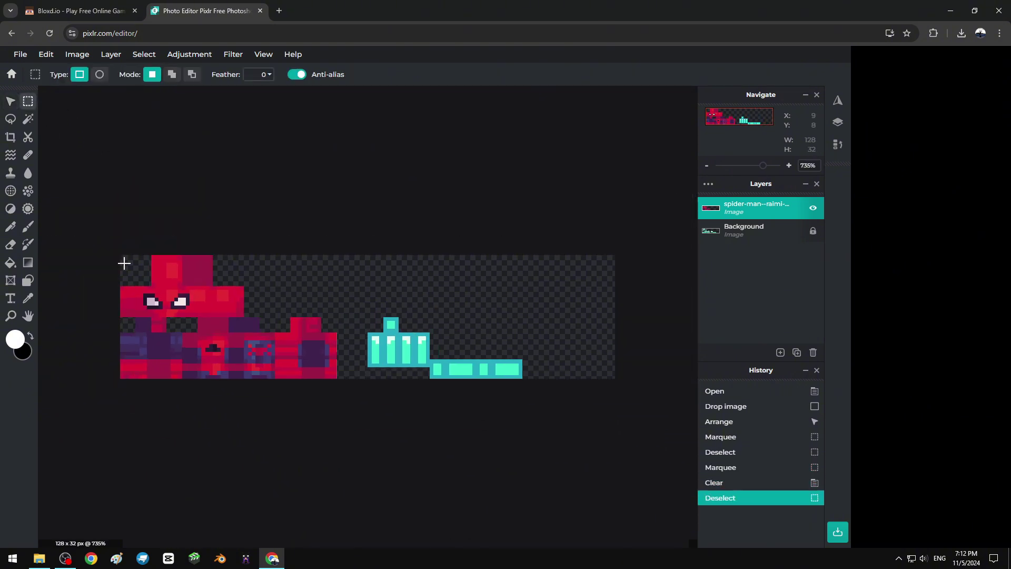
scroll(400, 365, "up", 3)
scroll(366, 397, "down", 1)
Move the skin layer up to X 0, Y -32 to bring its lower half onto the canvas
key("v")
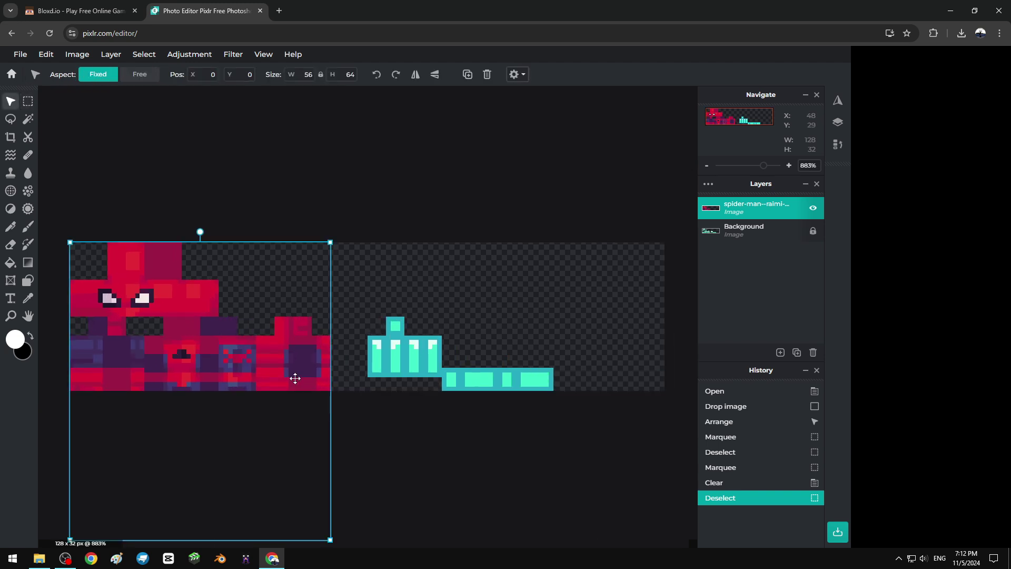
scroll(279, 395, "down", 2)
left_click_drag(274, 419, 272, 321)
scroll(216, 332, "up", 1)
mouse_move(212, 330)
left_mouse_down()
mouse_move(208, 457)
mouse_move(212, 329)
mouse_move(201, 332)
left_mouse_up()
scroll(202, 332, "up", 1)
Copy a 46 by 31 px area with the purple leg and red arm parts, pasting it as a new layer at X 57, Y 0
left_click(28, 102)
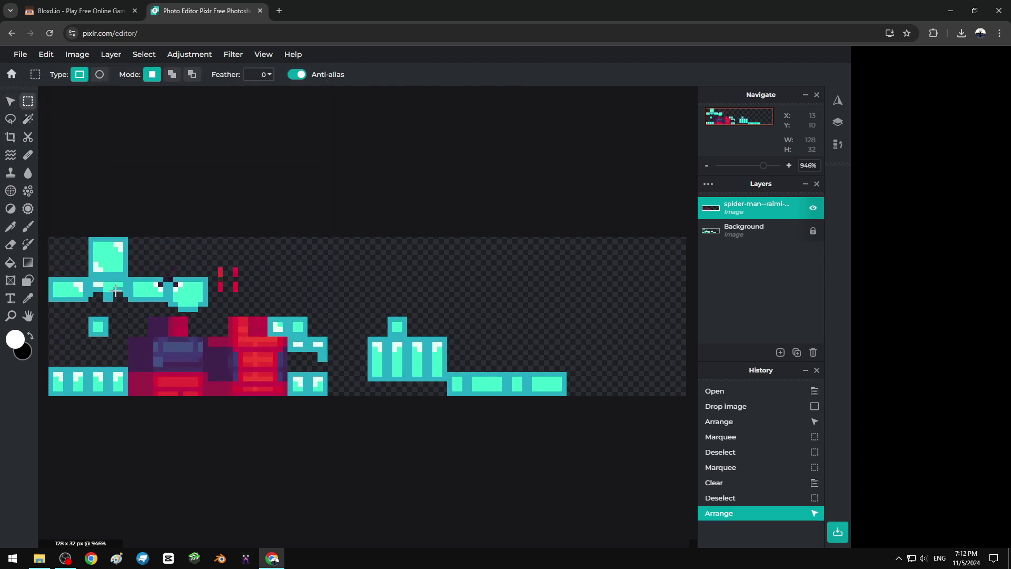
left_click_drag(96, 237, 337, 448)
left_click_drag(93, 242, 182, 323)
left_click_drag(318, 432, 318, 431)
key("ctrl+c")
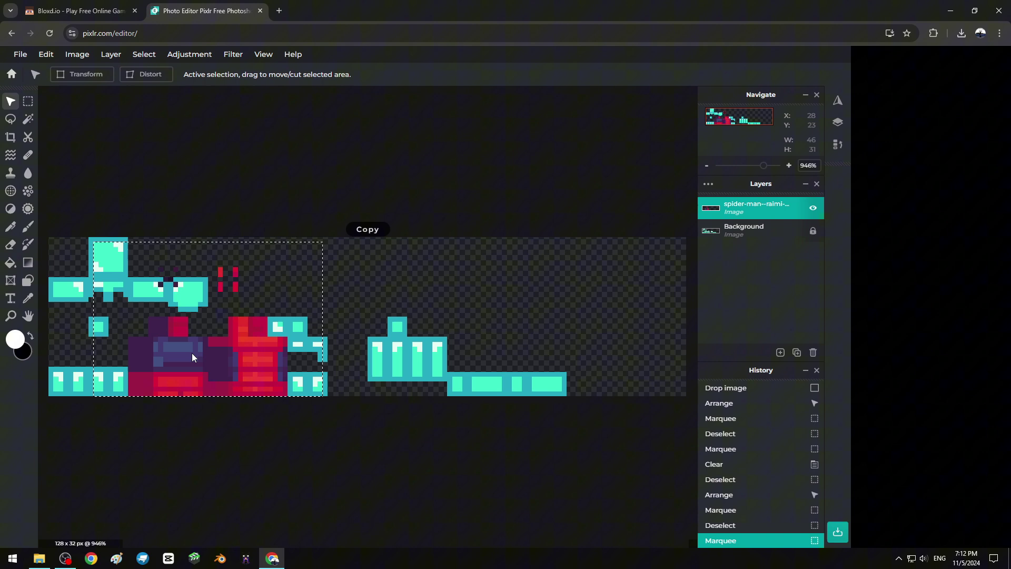
key("ctrl+v")
left_click_drag(368, 354, 450, 356)
Return the Spider-Man skin layer to X 0, Y 0
left_click(199, 299)
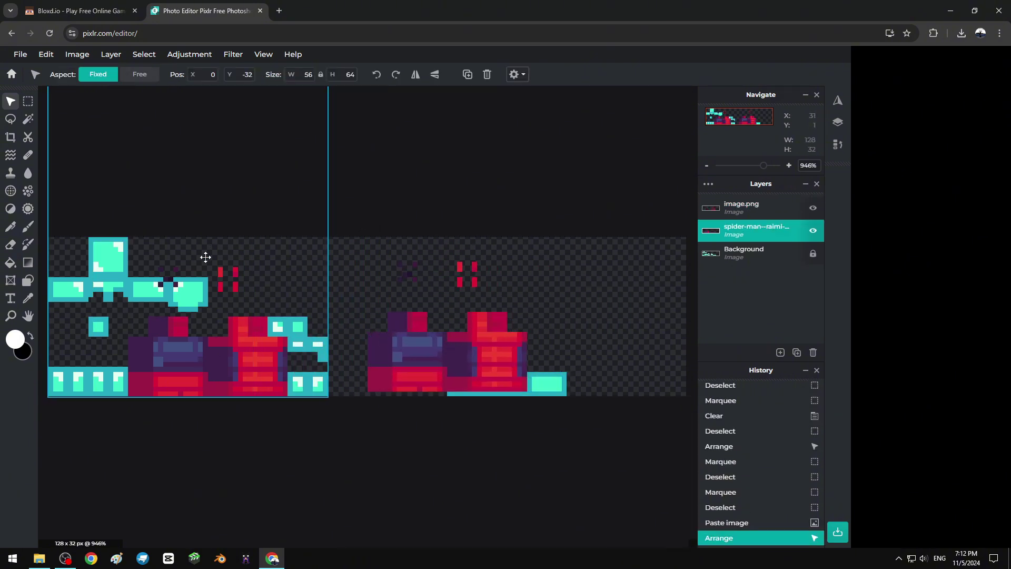
left_click_drag(205, 257, 207, 412)
left_click_drag(210, 307, 203, 312)
Move the pasted limb layer aside to X 97, Y 6 to uncover the diamond armour parts beneath it
left_click(470, 376)
scroll(470, 377, "up", 2)
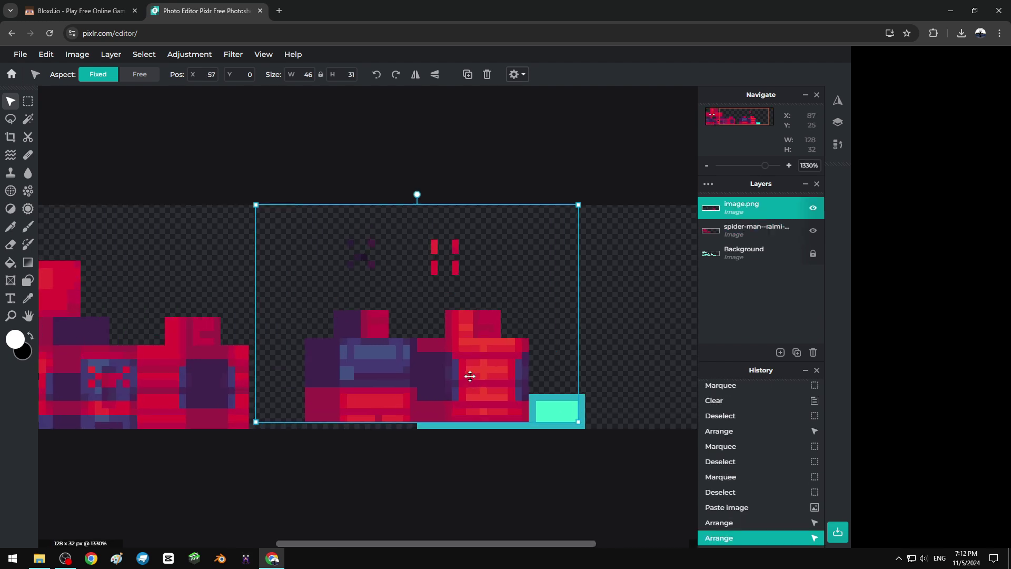
scroll(470, 376, "up", 1)
left_click_drag(389, 362, 343, 286)
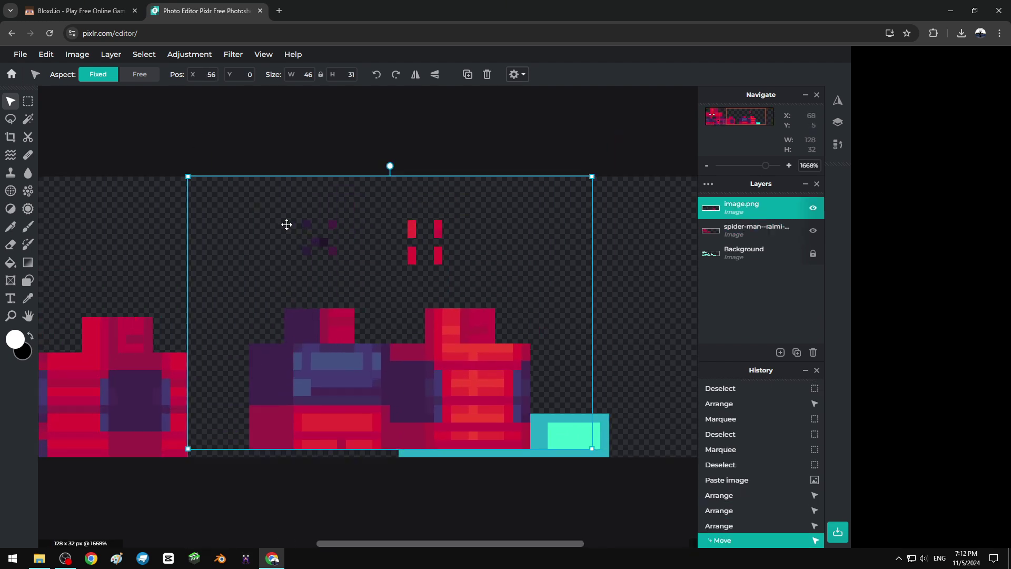
left_click_drag(318, 349, 679, 402)
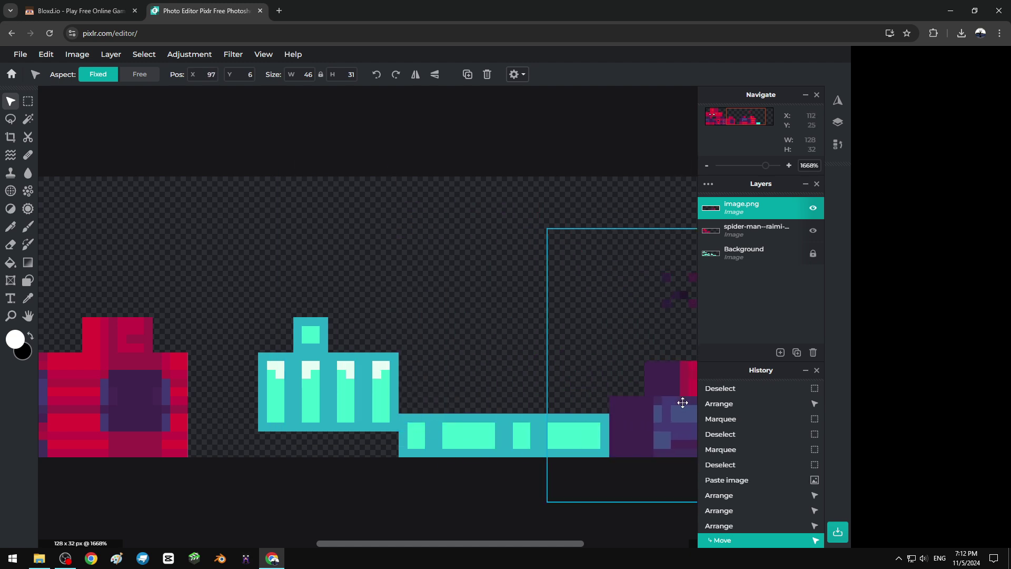
left_click(505, 466)
scroll(497, 494, "up", 1)
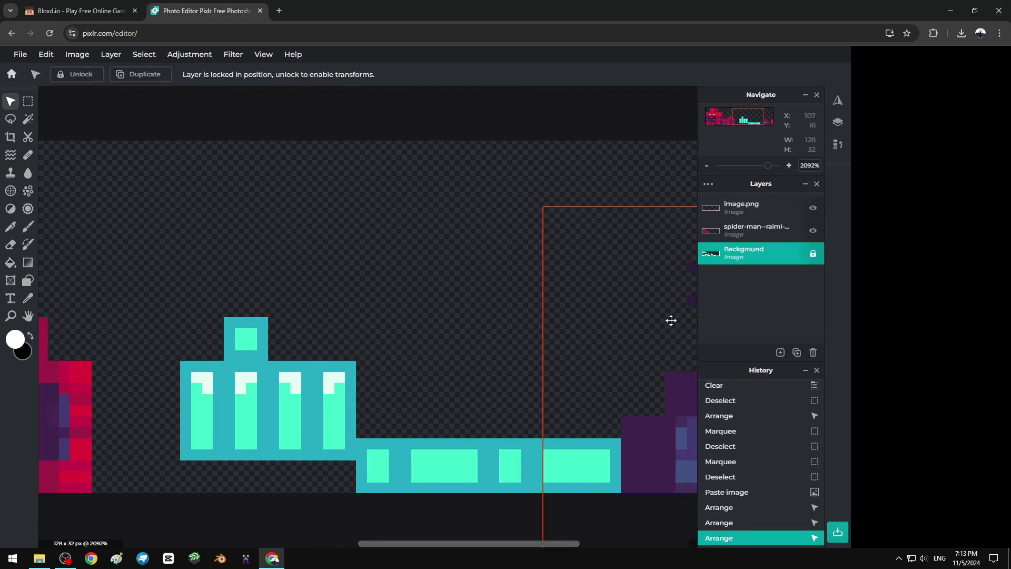
Move the pasted limb layer to X 57, Y 1, with its lower edge on the canvas's bottom edge
scroll(671, 321, "down", 2)
left_click_drag(624, 416, 343, 395)
scroll(614, 486, "up", 1)
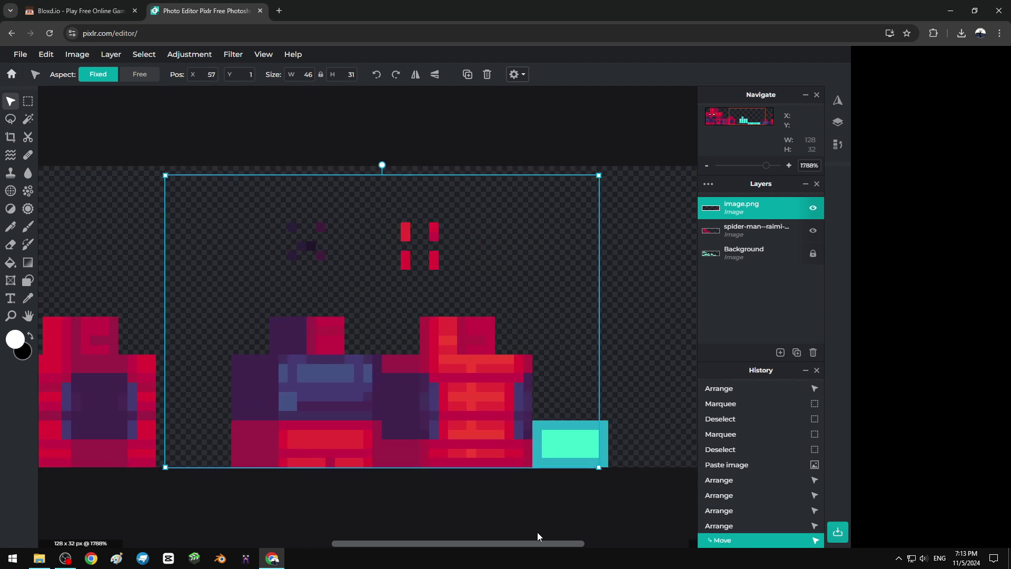
left_click_drag(540, 543, 556, 541)
scroll(510, 365, "down", 2)
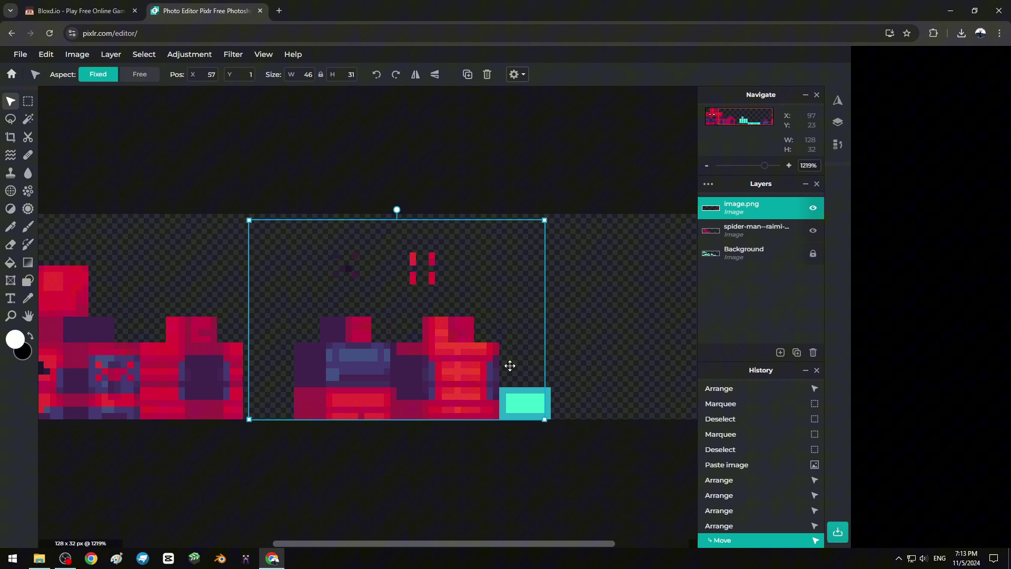
scroll(509, 365, "up", 2)
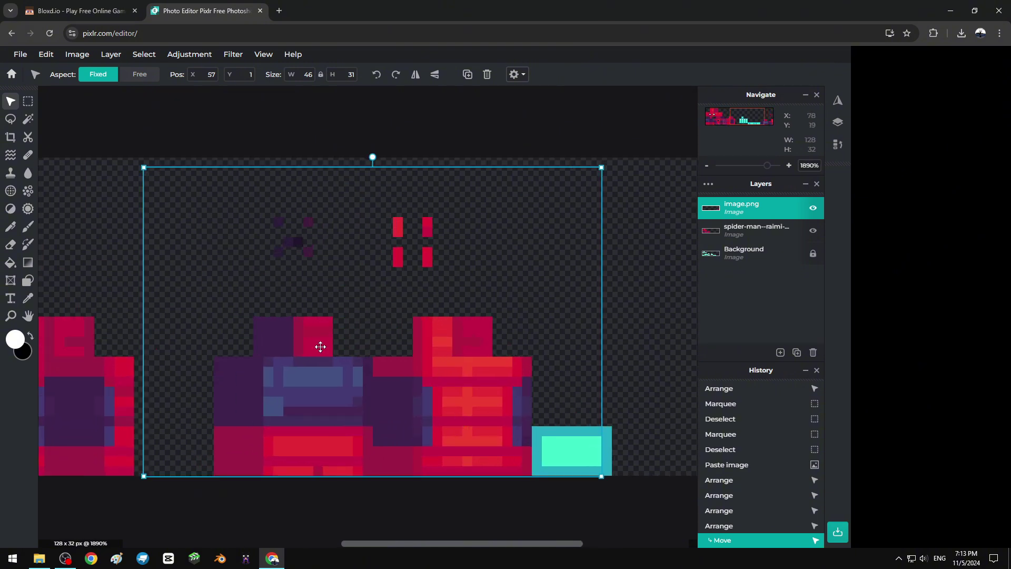
Move the pasted limb layer to X 41, Y 1, aligning its red arm part with the four-striped diamond armour part
key("m")
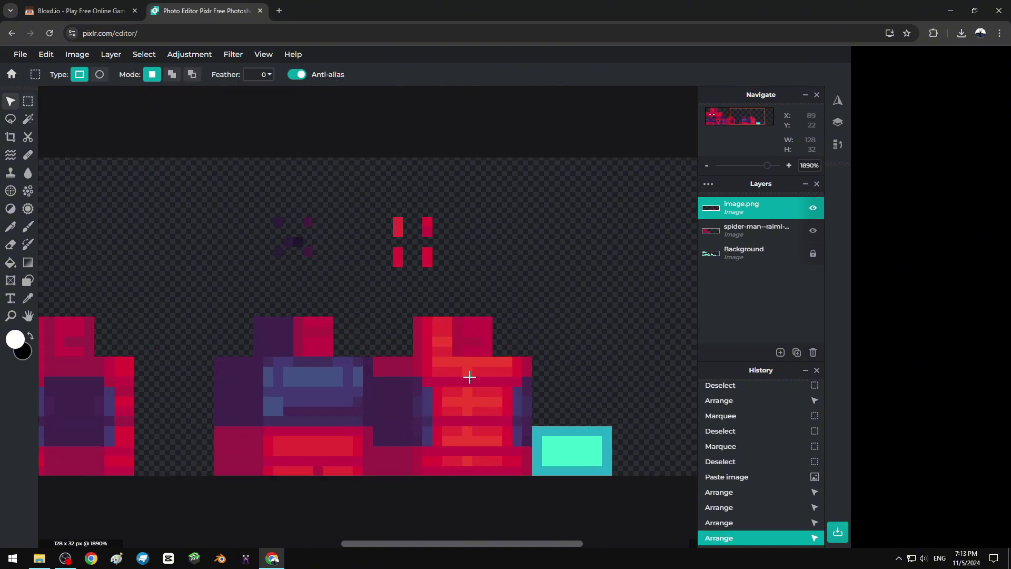
key("v")
left_click_drag(466, 421, 299, 433)
scroll(280, 424, "down", 6)
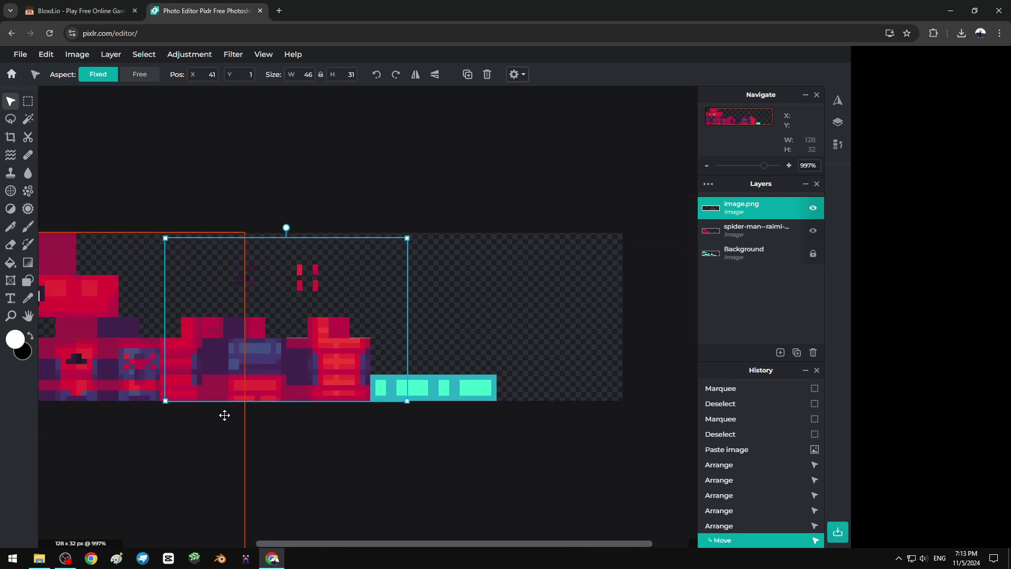
Marquee-select the purple leg part on the pasted layer in an area about 37 px wide, clear it and deselect
scroll(223, 415, "up", 1)
left_click(28, 101)
scroll(147, 284, "up", 1)
left_click_drag(125, 166, 259, 366)
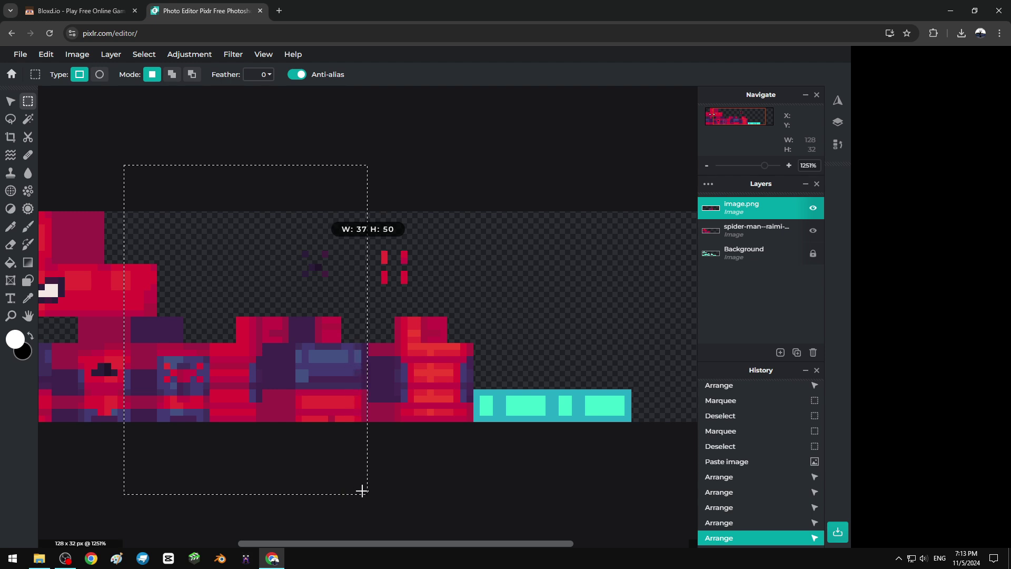
left_click_drag(362, 491, 364, 490)
key("Delete")
key("ctrl+d")
Clear the four small red strips above the arm part with a 7 by 7 px marquee selection and deselect
scroll(404, 463, "up", 2)
key("v")
mouse_move(429, 412)
left_mouse_down()
mouse_move(454, 412)
mouse_move(429, 420)
left_mouse_up()
scroll(435, 383, "up", 1)
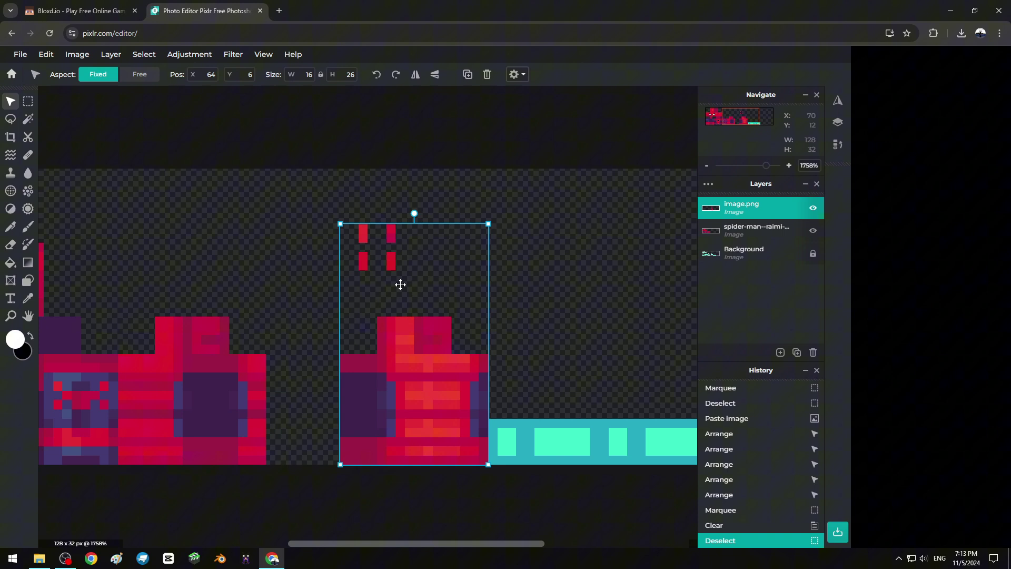
key("m")
left_click_drag(350, 217, 406, 271)
scroll(373, 253, "up", 3)
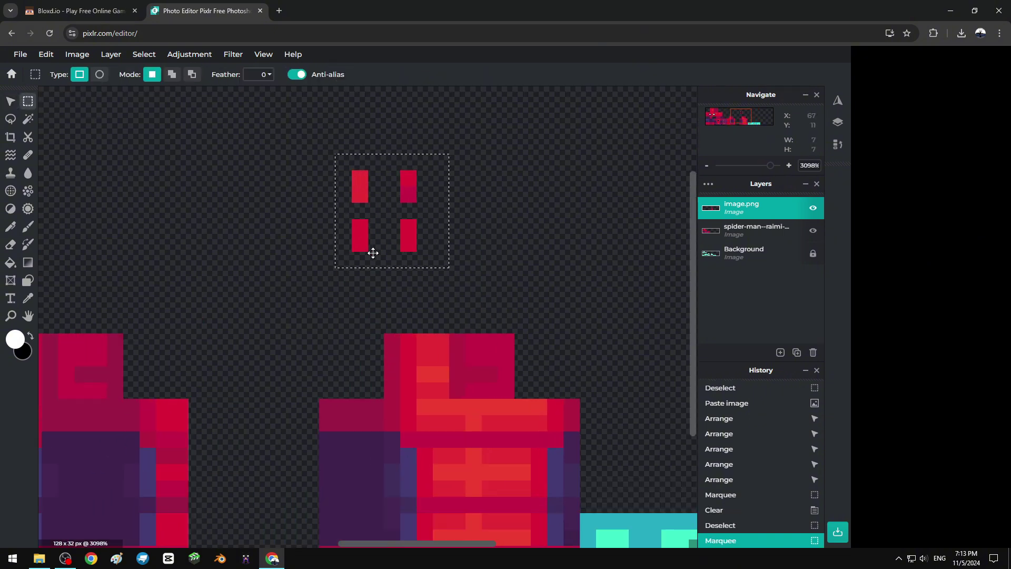
scroll(377, 181, "down", 4)
key("Delete")
key("ctrl+d")
scroll(481, 383, "down", 2)
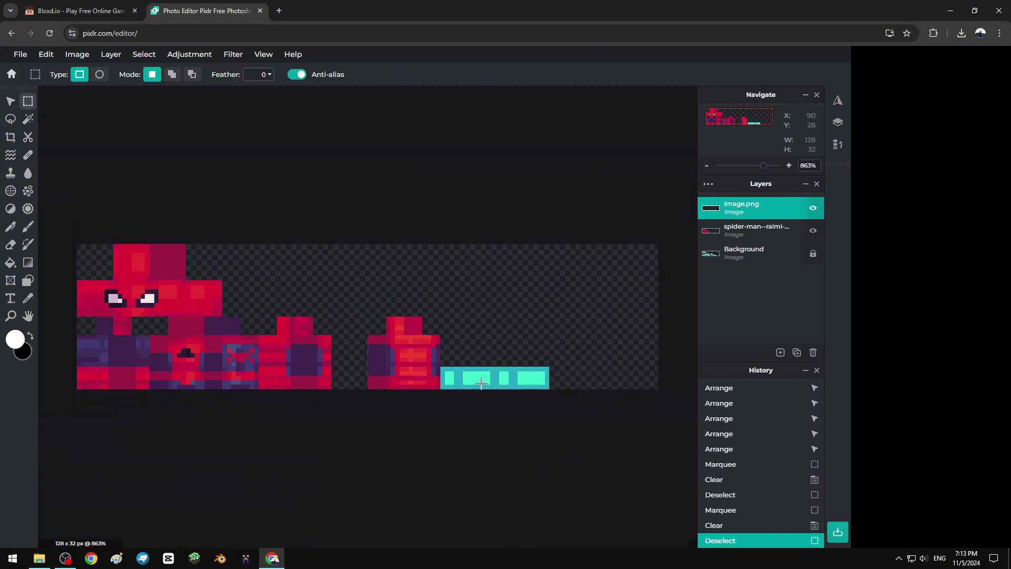
Make the spider-man skin layer the active layer, ready for copying part of its torso
scroll(515, 414, "down", 1)
key("v")
scroll(300, 389, "up", 2)
left_click(226, 427)
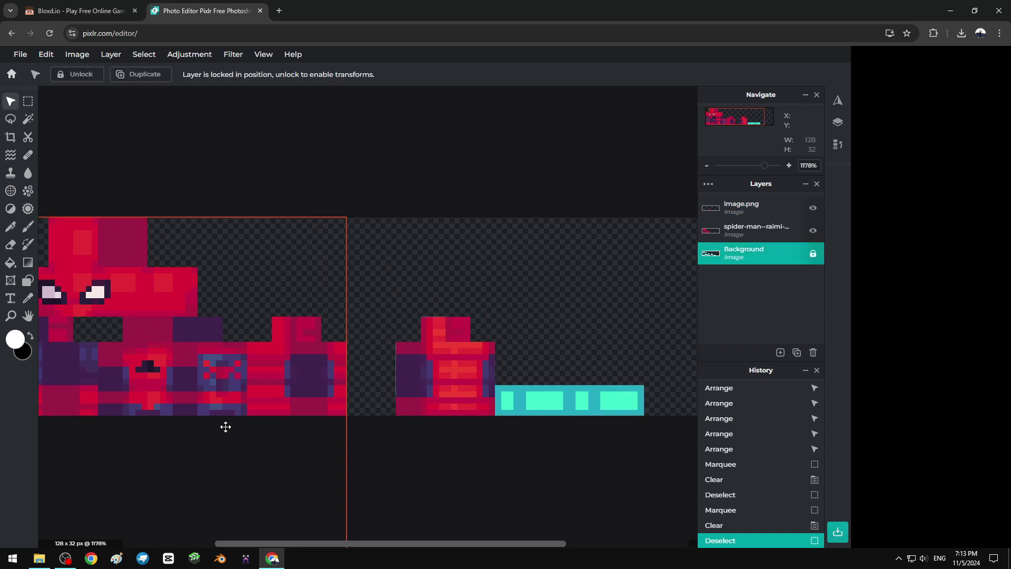
left_click(151, 409)
scroll(140, 400, "down", 3)
scroll(140, 401, "up", 4)
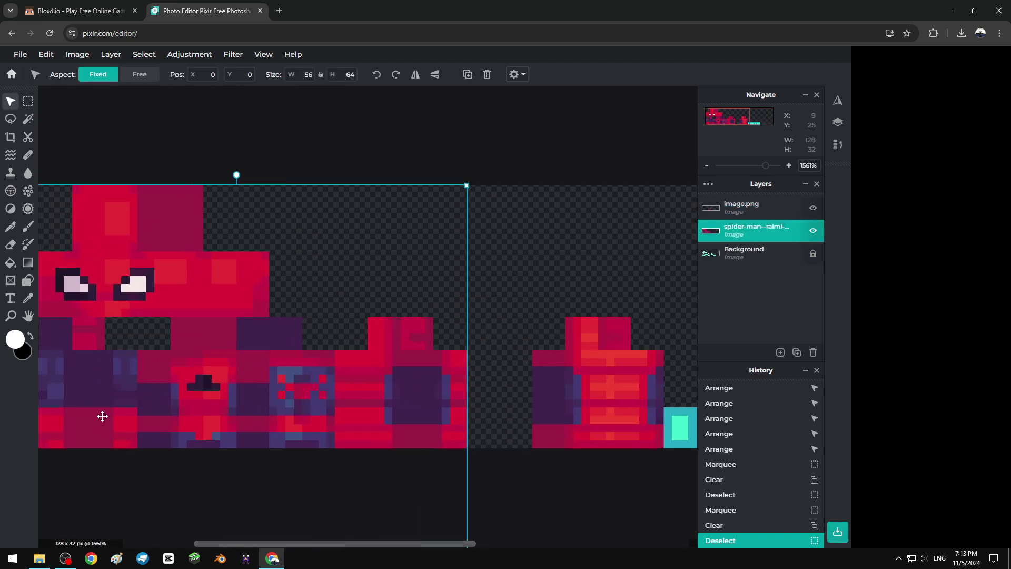
left_click_drag(229, 544, 220, 545)
scroll(519, 444, "down", 2)
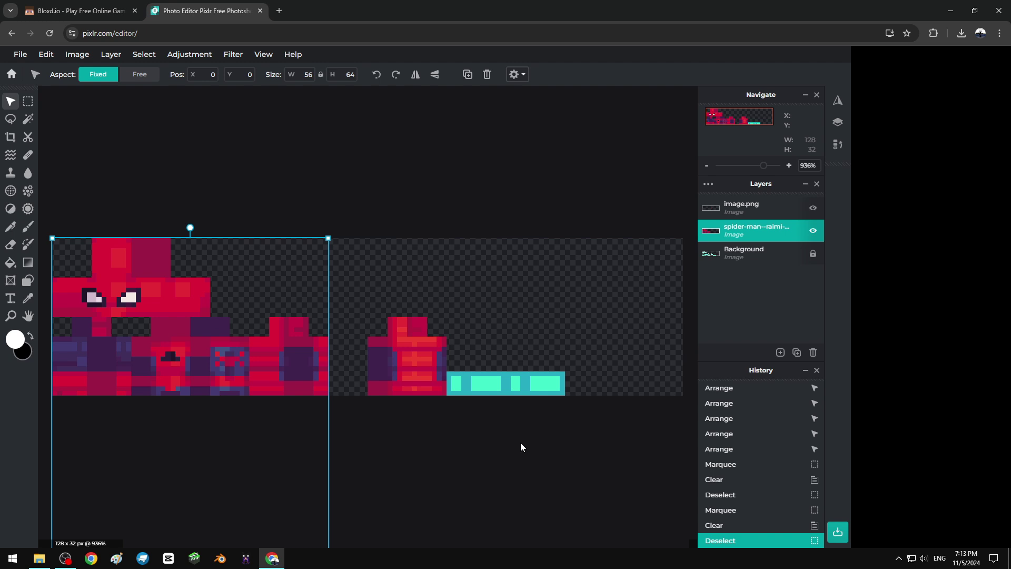
scroll(153, 433, "up", 4)
scroll(80, 478, "up", 1)
Try to cover the cyan diamond strip with a pasted 24 by 4 px copy of the torso's lower edge, and delete that copy
key("m")
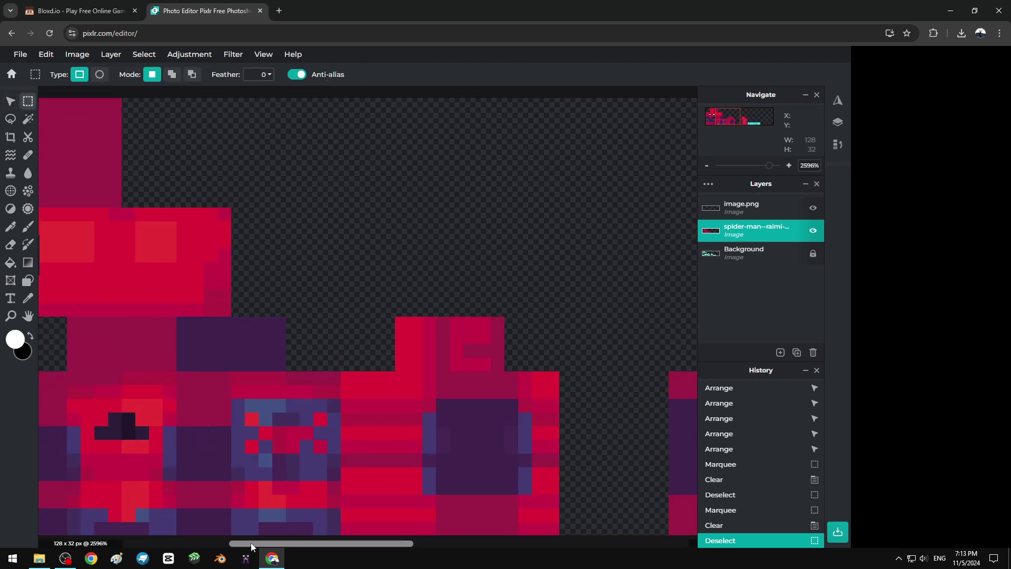
left_click_drag(251, 543, 411, 563)
scroll(642, 474, "down", 2)
scroll(570, 534, "up", 1)
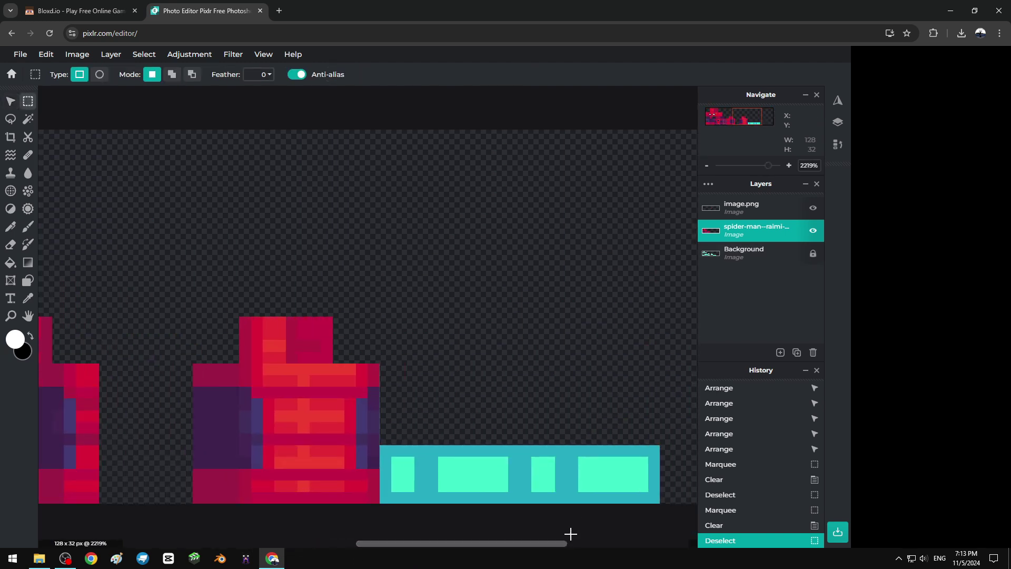
scroll(204, 406, "down", 2)
scroll(109, 417, "up", 2)
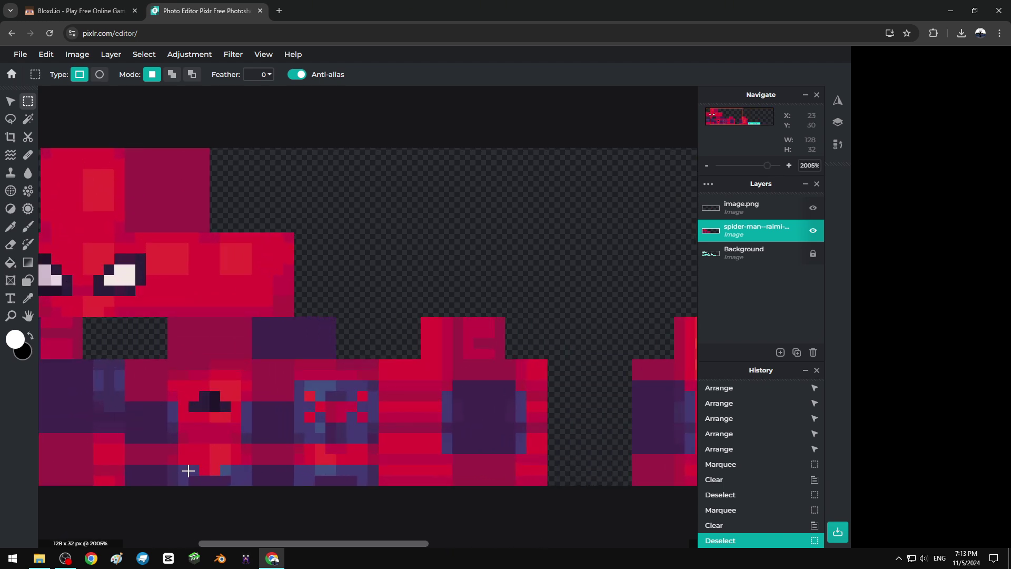
left_click_drag(128, 483, 164, 463)
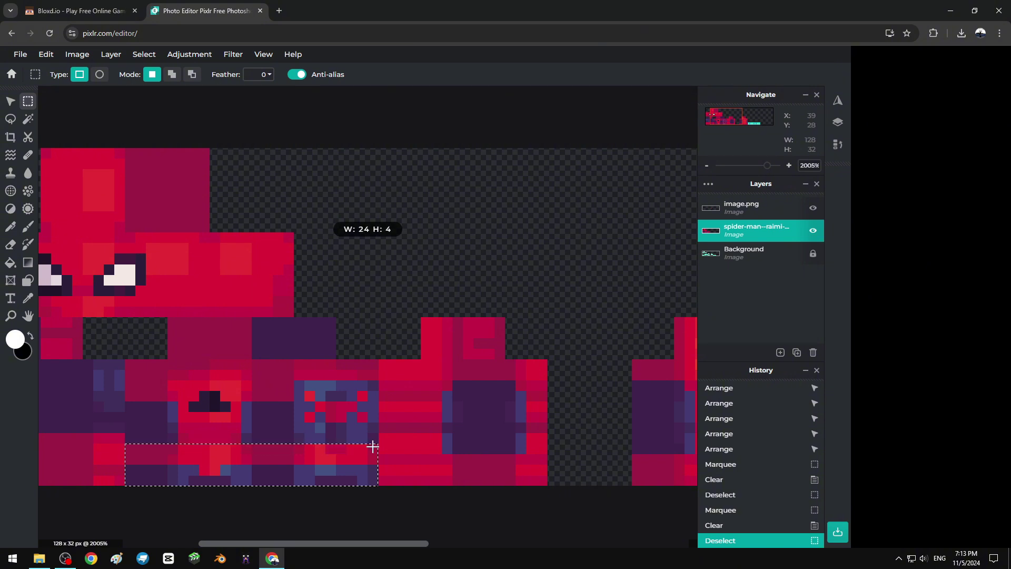
left_click_drag(373, 446, 373, 447)
scroll(263, 454, "down", 4)
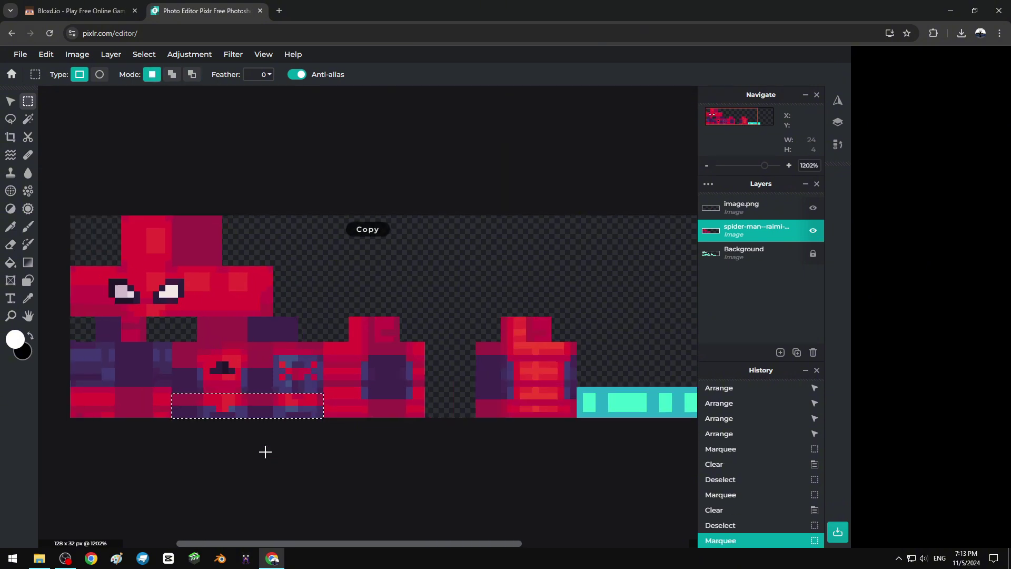
key("ctrl+v")
left_click_drag(340, 318, 479, 382)
scroll(574, 488, "up", 4)
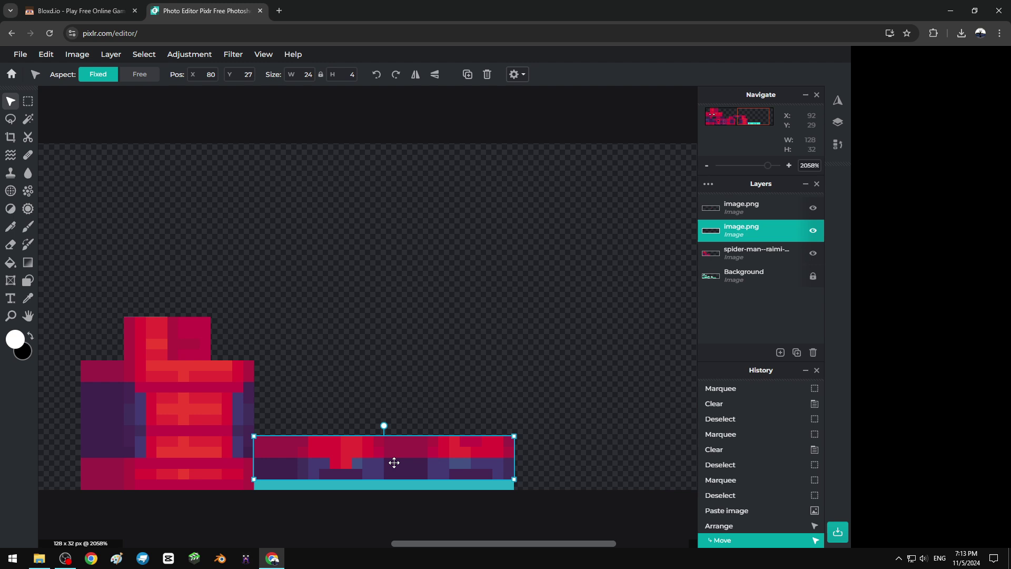
left_click_drag(370, 463, 370, 469)
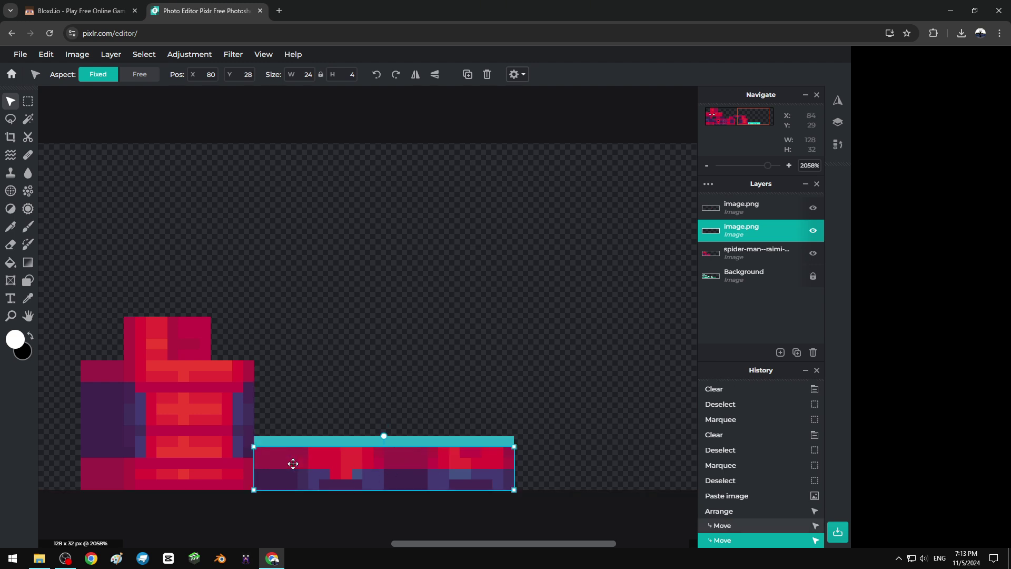
key("Delete")
Copy a 24 by 5 px strip from the torso's lower edge and place the pasted copy exactly over the cyan diamond strip
scroll(74, 440, "down", 3)
scroll(115, 449, "up", 5)
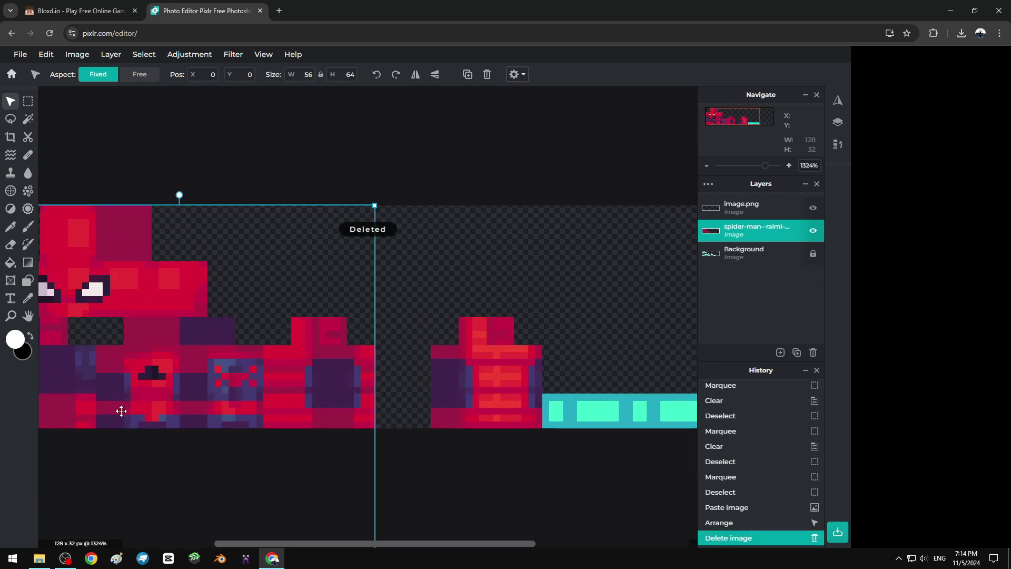
key("m")
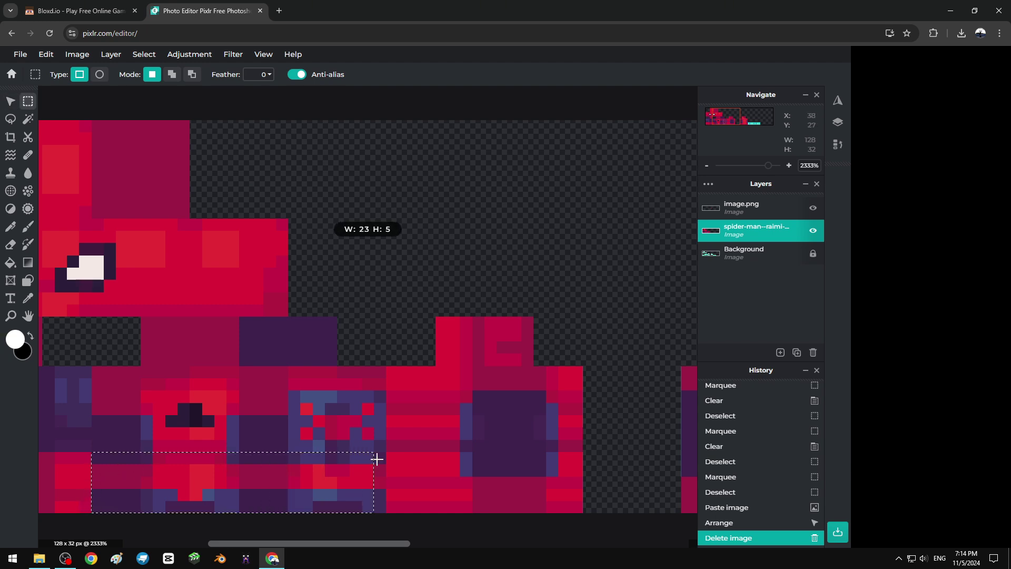
left_click_drag(377, 460, 386, 459)
key("ctrl+v")
scroll(341, 427, "down", 4)
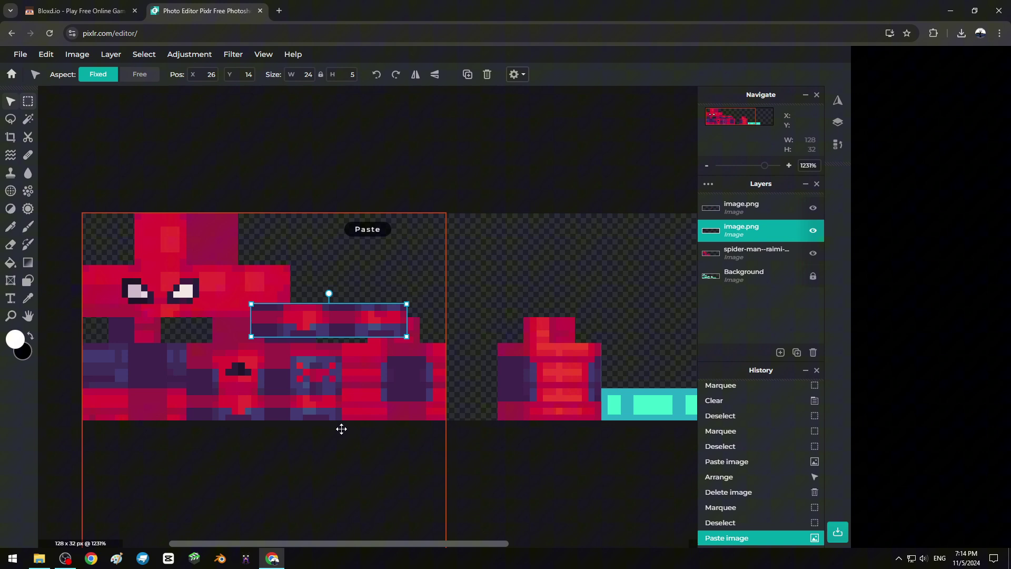
left_click_drag(256, 315, 495, 374)
left_click(468, 492)
scroll(468, 492, "up", 1)
scroll(158, 444, "up", 7)
scroll(158, 444, "down", 11)
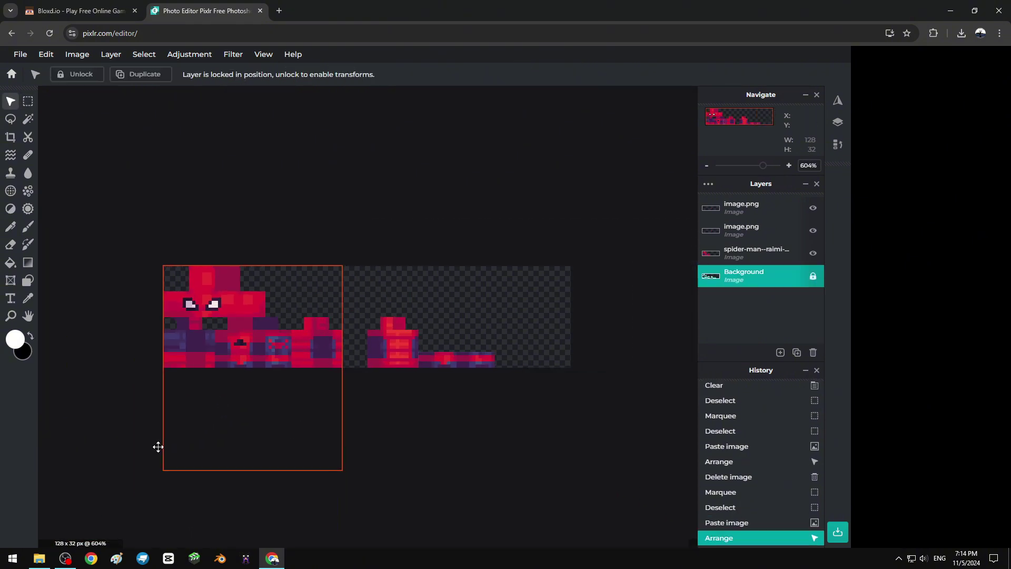
scroll(158, 444, "up", 5)
scroll(149, 317, "down", 3)
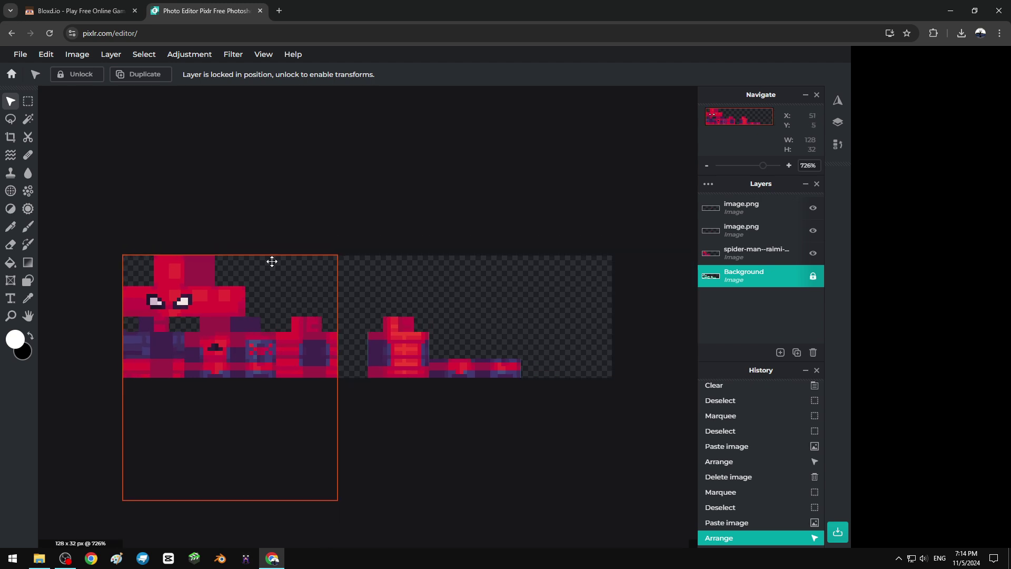
scroll(220, 239, "up", 2)
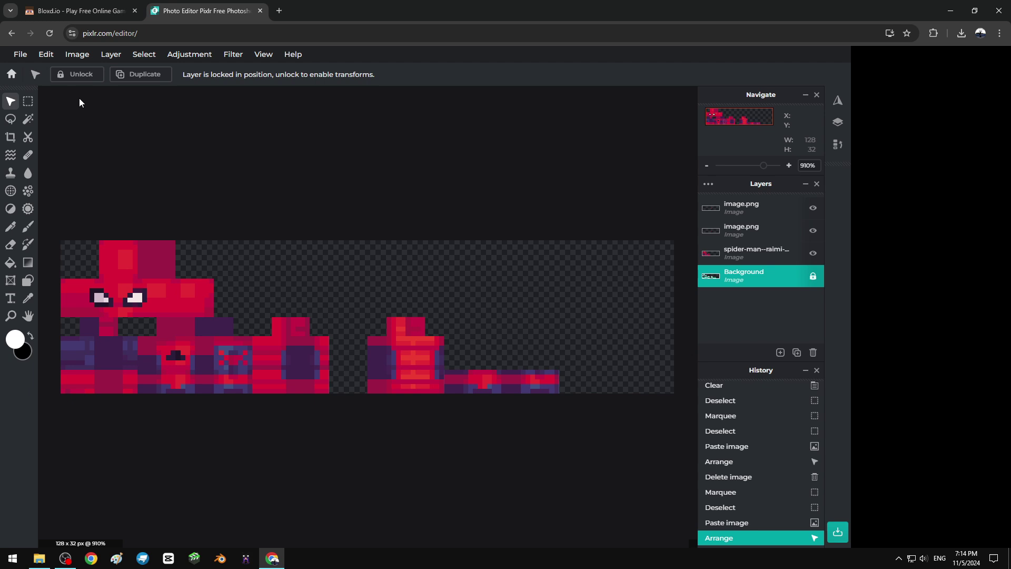
Start saving the image as a transparent PNG, with the Desktop as the destination
left_click(20, 54)
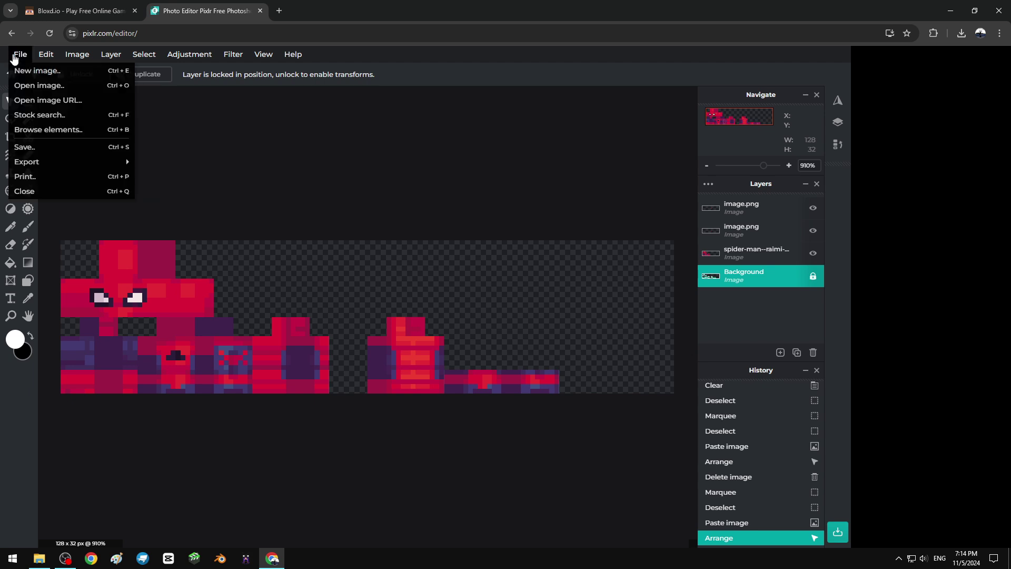
left_click(22, 145)
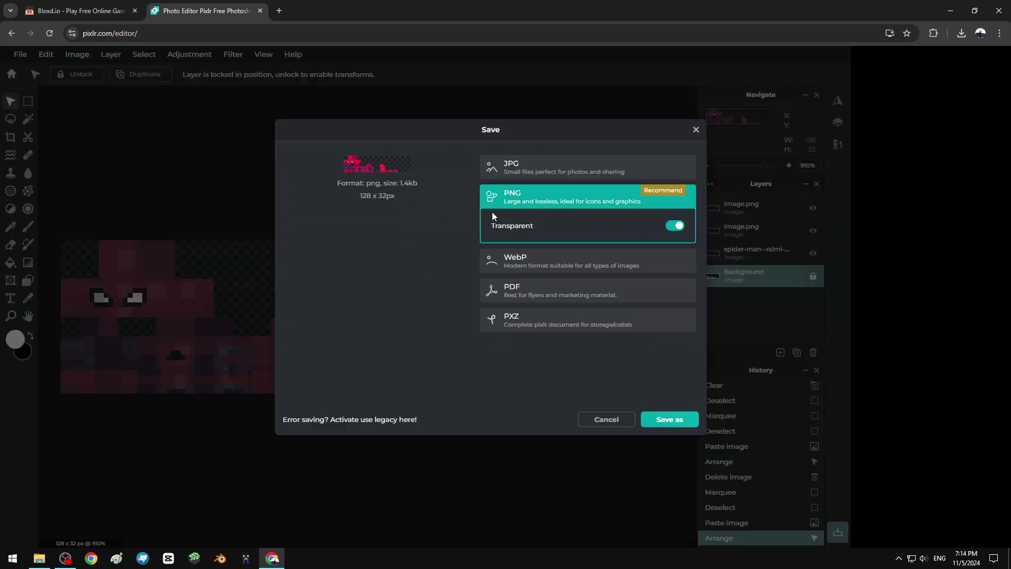
left_click(671, 421)
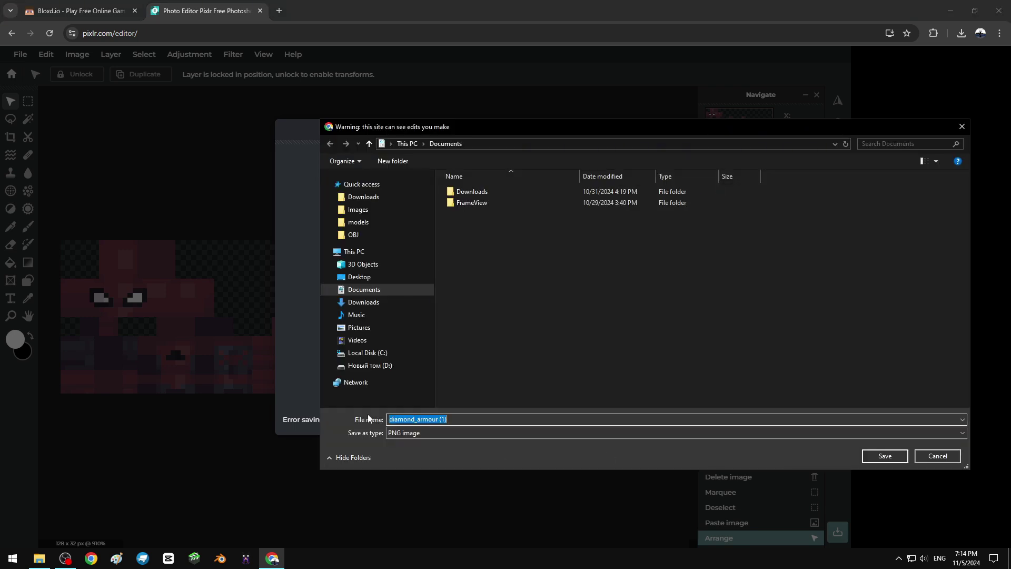
left_click(360, 278)
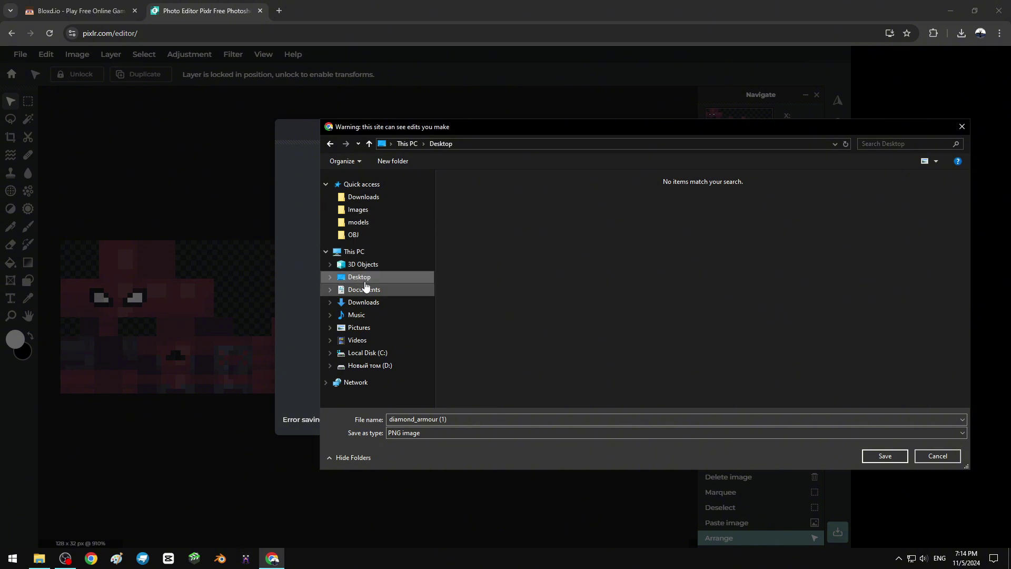
left_click(470, 420)
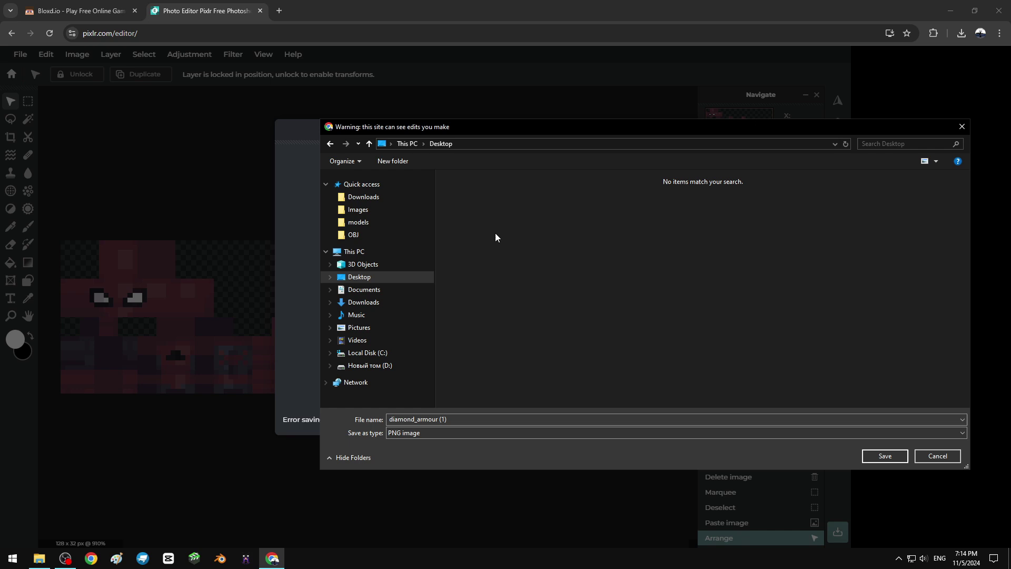
Create a folder named Tutorial Pack on the Desktop and open it
right_click(495, 233)
mouse_move(533, 346)
left_click(630, 346)
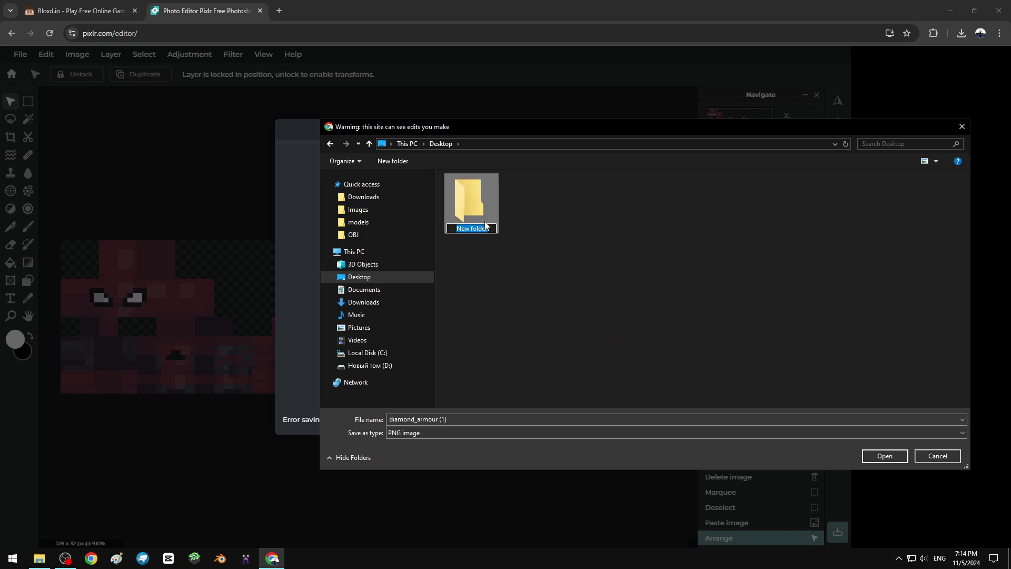
type("Tutorial Pack")
double_click(486, 205)
Create a subfolder named textures inside Tutorial Pack and open it as the save location
right_click(469, 214)
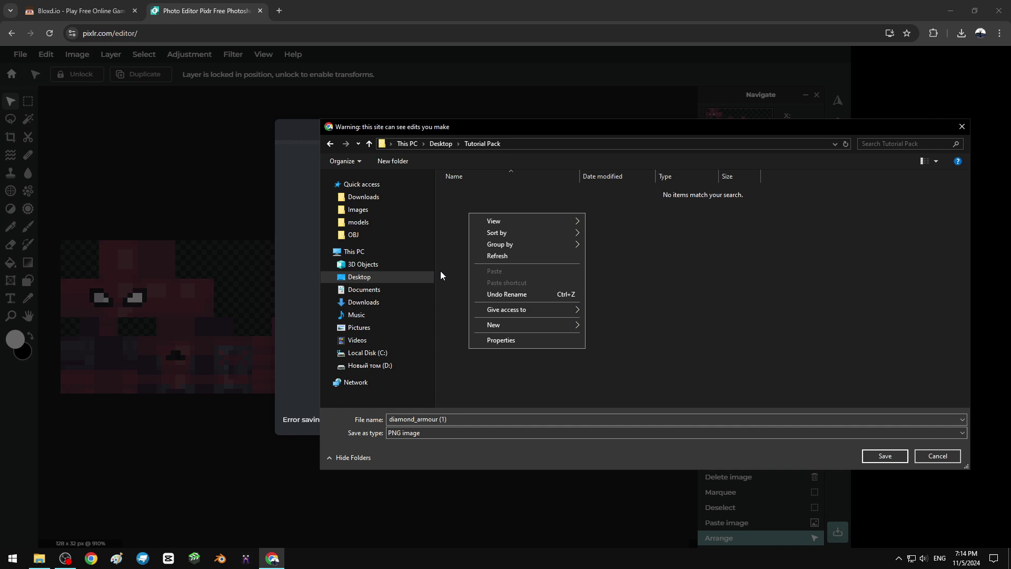
mouse_move(506, 325)
left_click(605, 323)
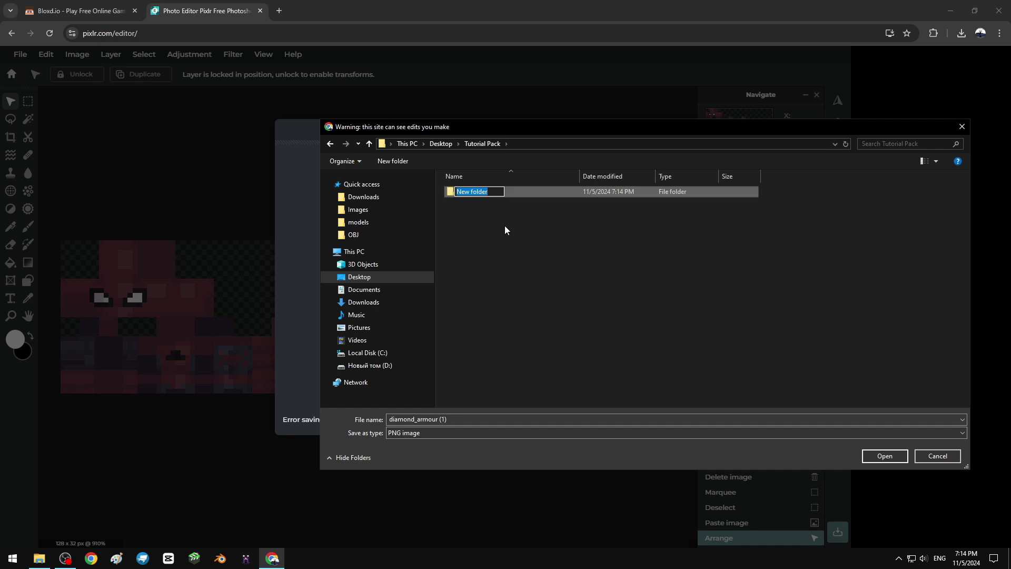
type("textures")
key("Return")
key("Return")
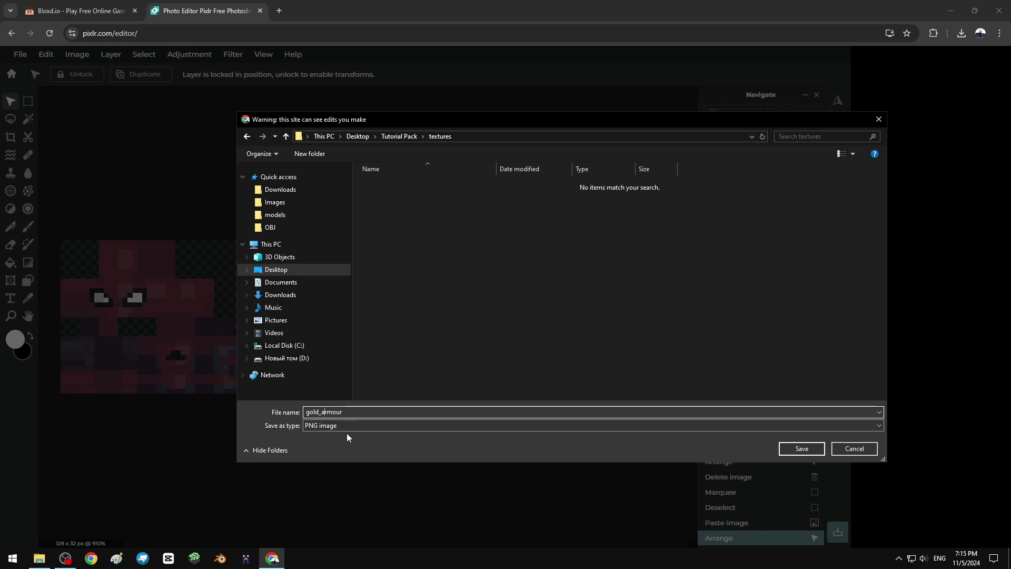
Save the armour PNG into the textures folder and dismiss the account sign-up offer
double_click(370, 412)
left_click(800, 452)
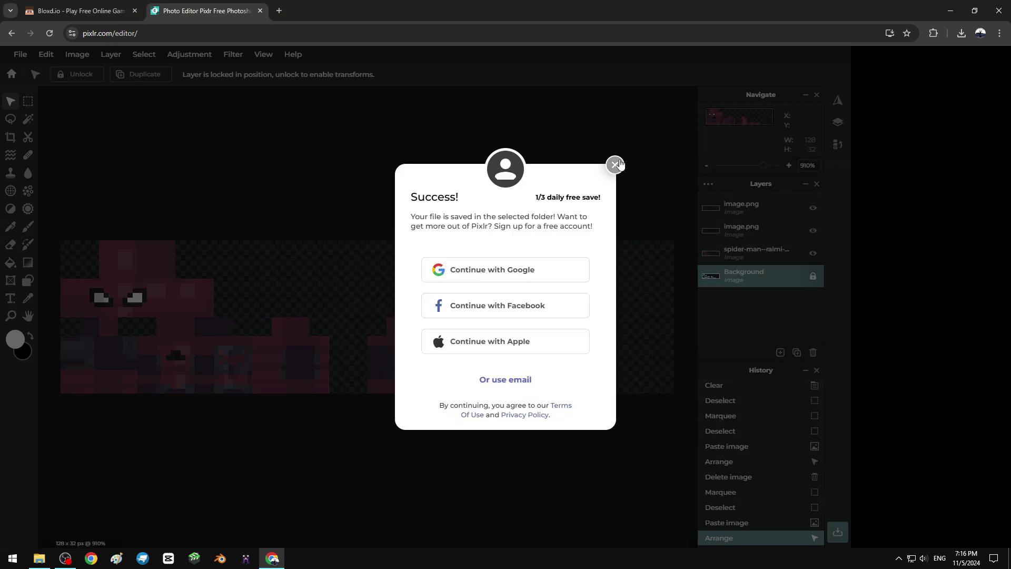
left_click(615, 165)
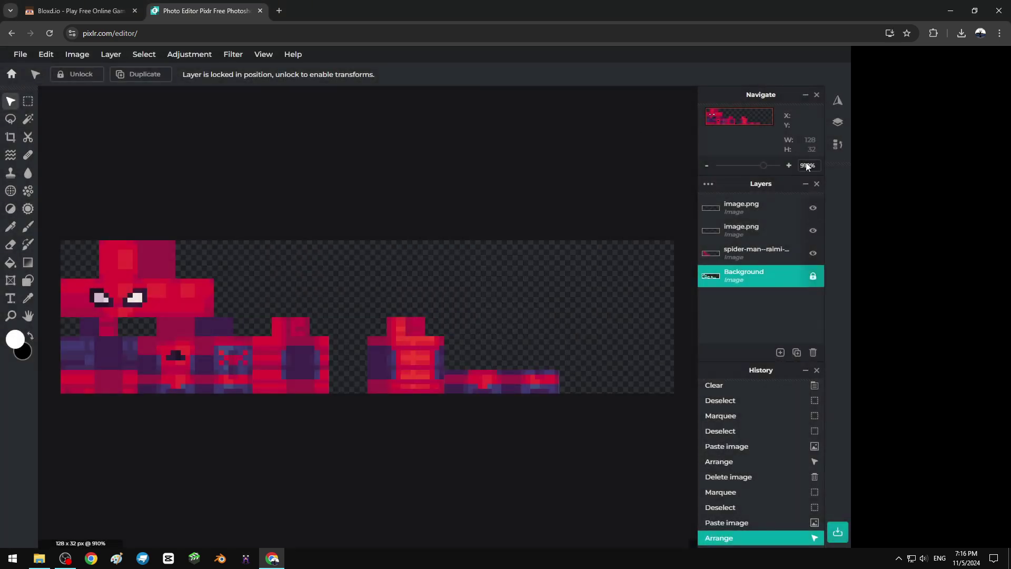
Switch to the Bloxd.io page and open its texture pack settings at the custom pack upload area
left_click(102, 6)
left_click(331, 145)
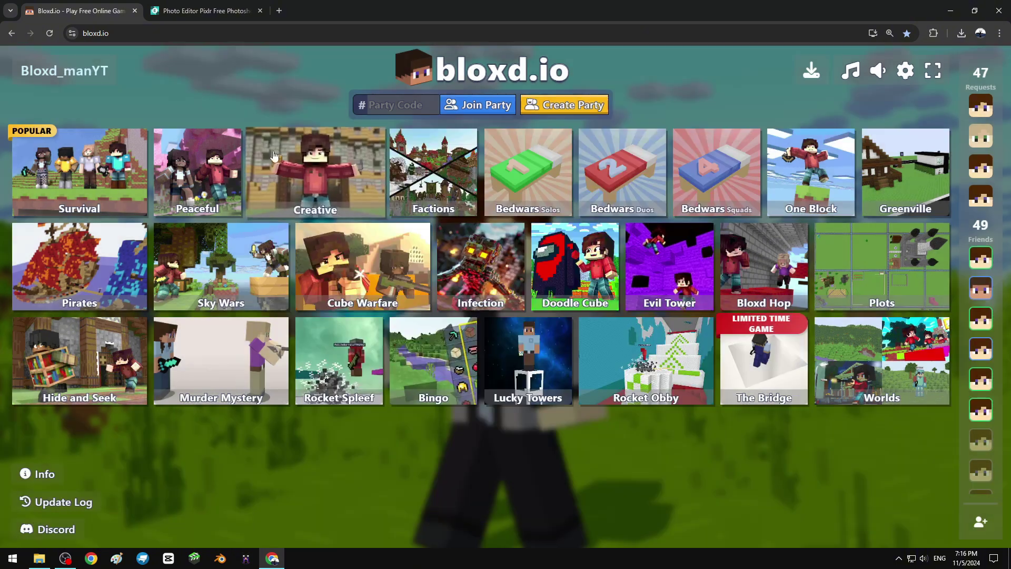
left_click(906, 72)
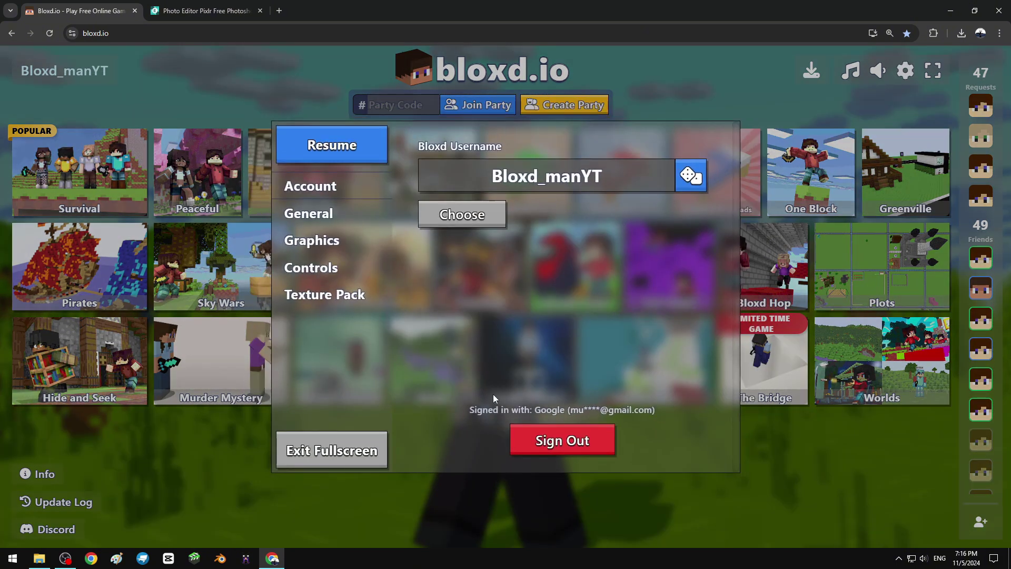
left_click(333, 296)
scroll(450, 431, "down", 1)
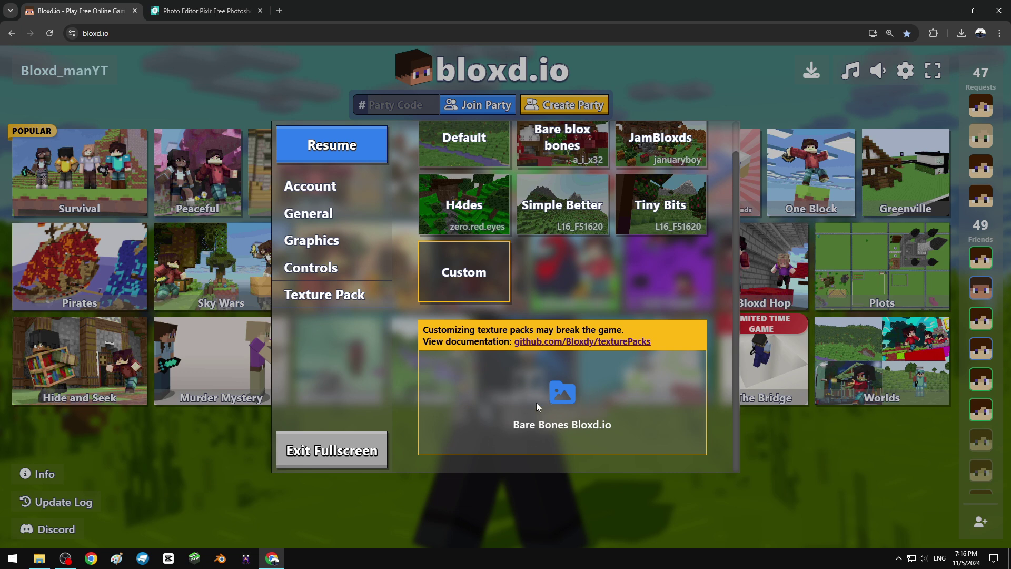
Upload the Tutorial Pack folder from the Desktop as the custom texture pack and allow the upload
left_click(525, 393)
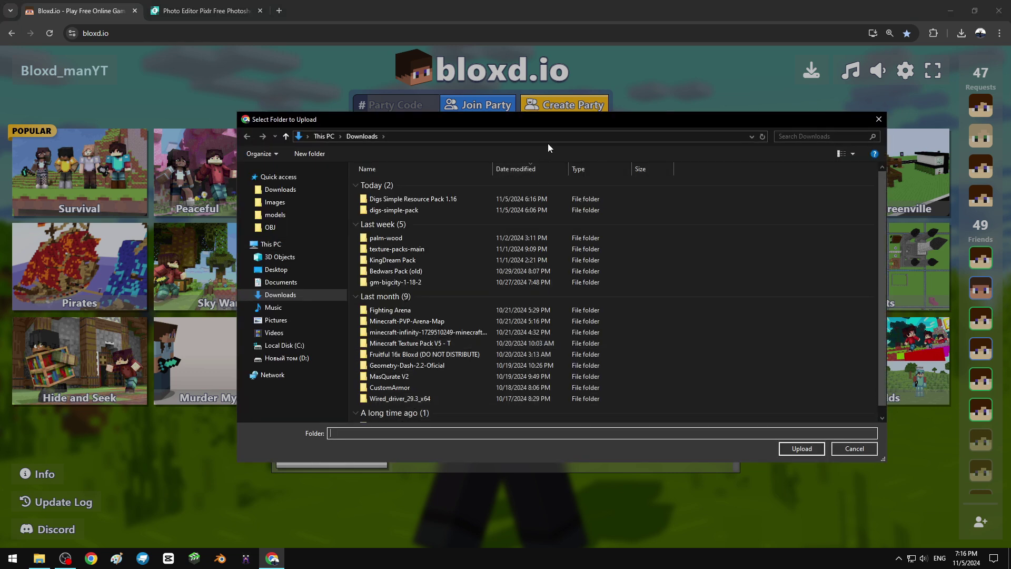
left_click_drag(556, 120, 528, 88)
left_click(247, 240)
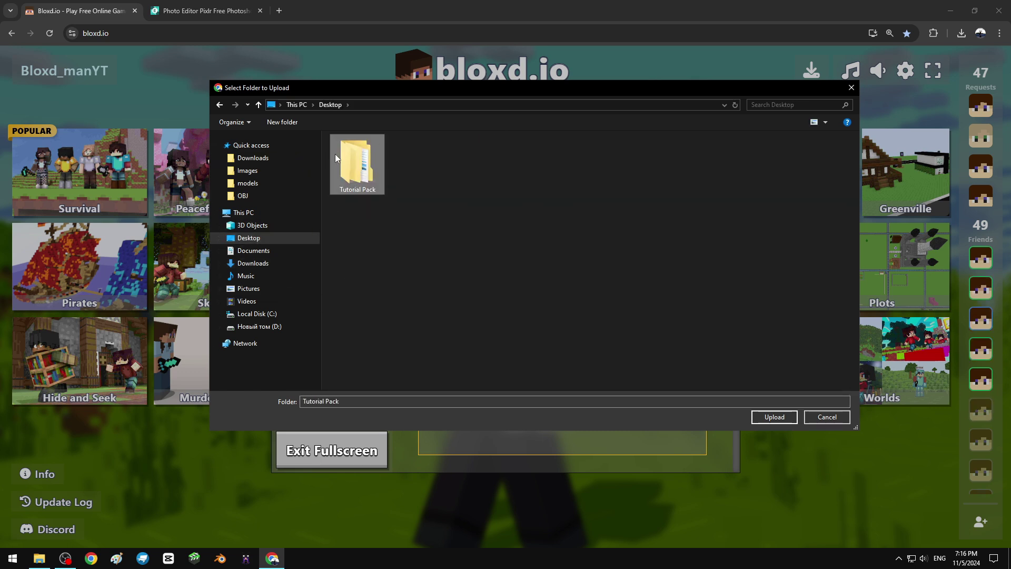
left_click(220, 104)
left_click(767, 420)
left_click(547, 109)
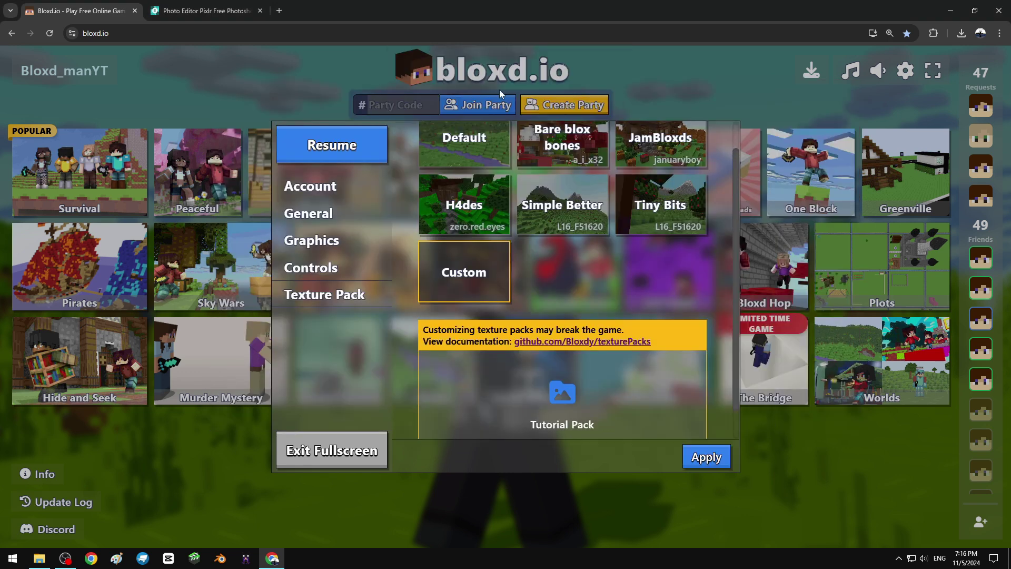
Apply the custom texture pack and reload the game page
left_click(692, 452)
left_click(459, 327)
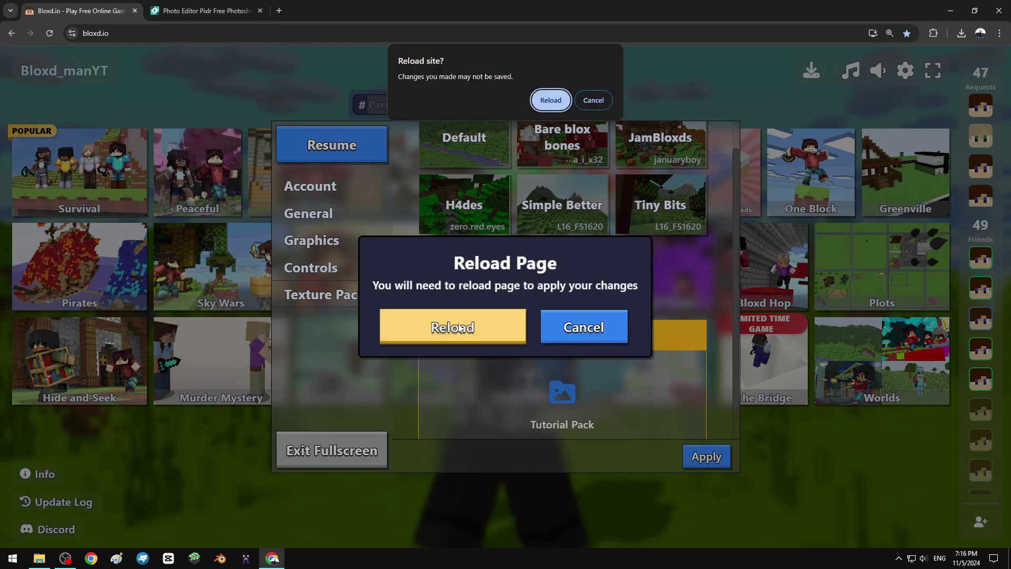
left_click(551, 100)
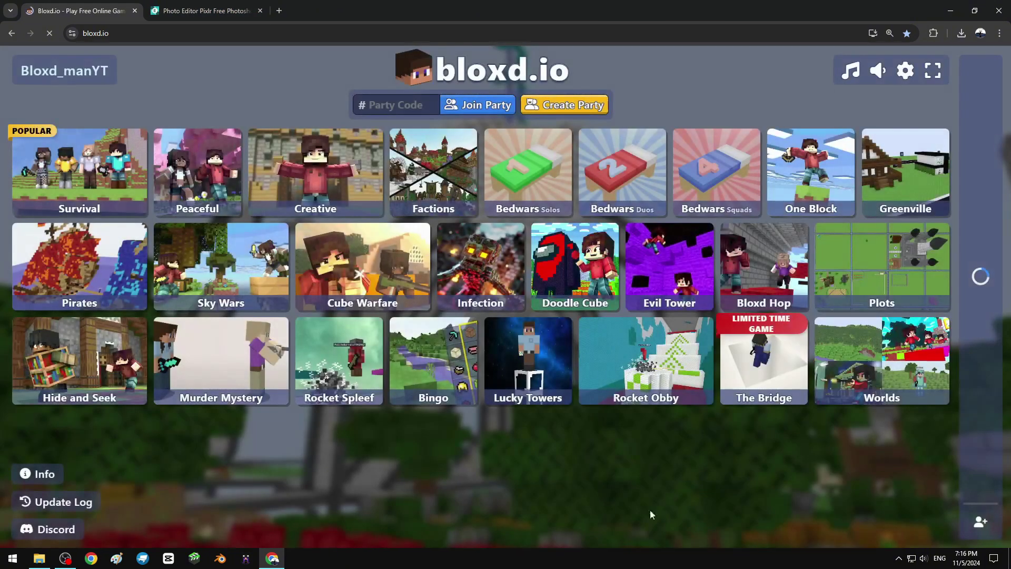
Enter the world, leave the inventory and switch to the third-person camera with the first hotbar slot selected
left_click(851, 251)
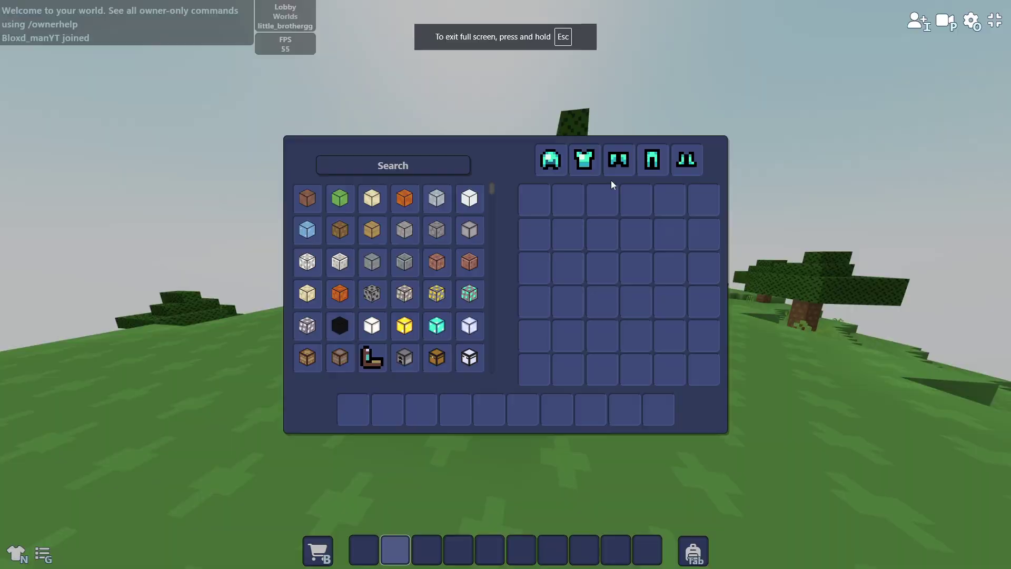
key("Tab")
key("p")
key("1")
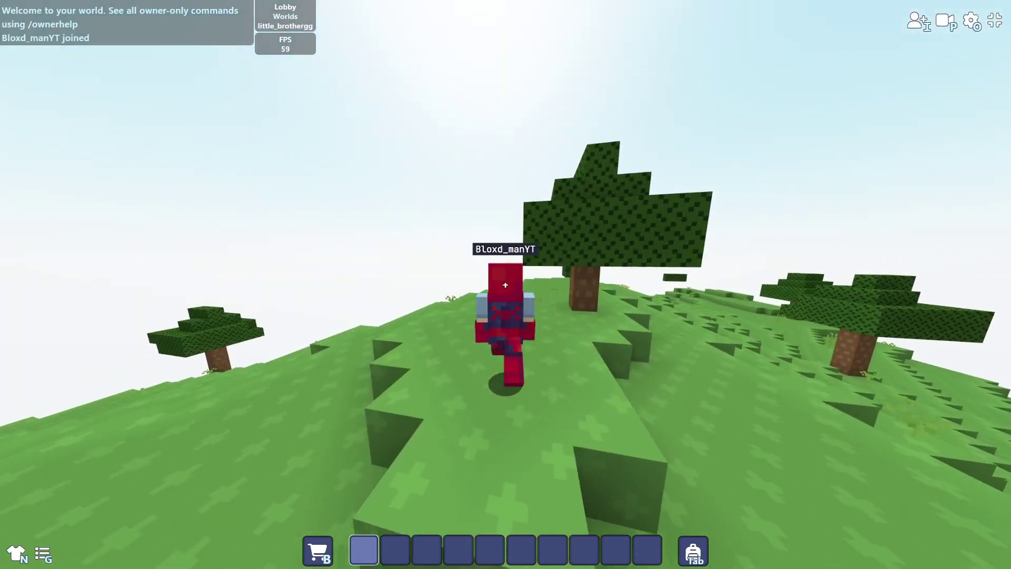
Run and jump across the grass hills in third-person view to examine the worn armour from behind
key("Return")
left_click(505, 339)
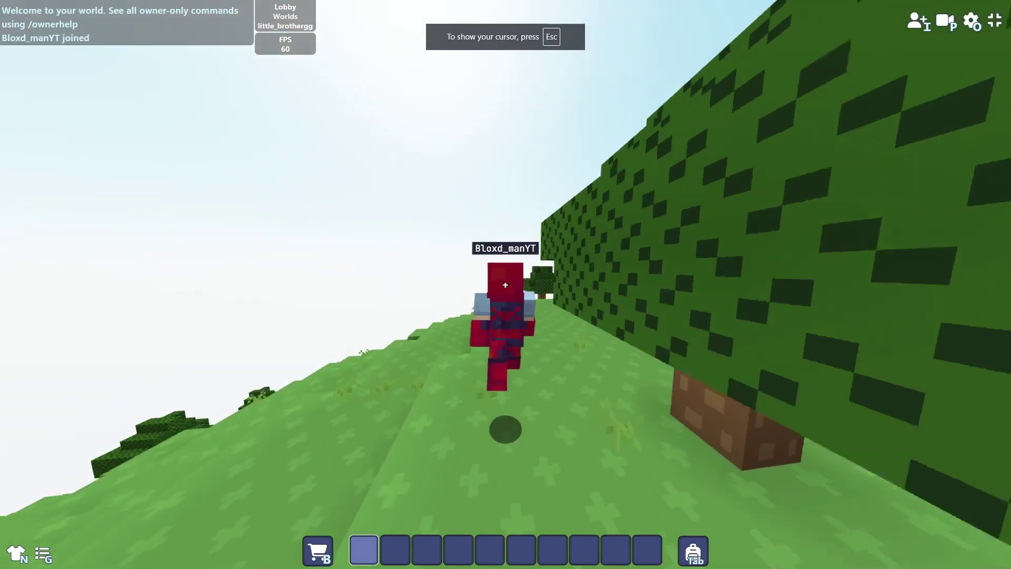
key("w")
key("space")
key("space")
key("space")
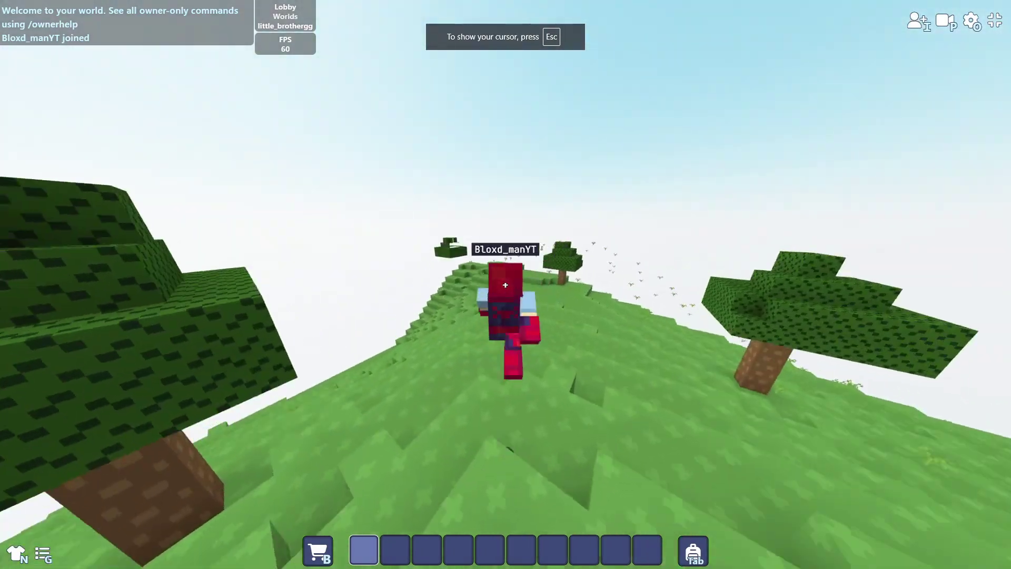
key("Return")
left_click(460, 299)
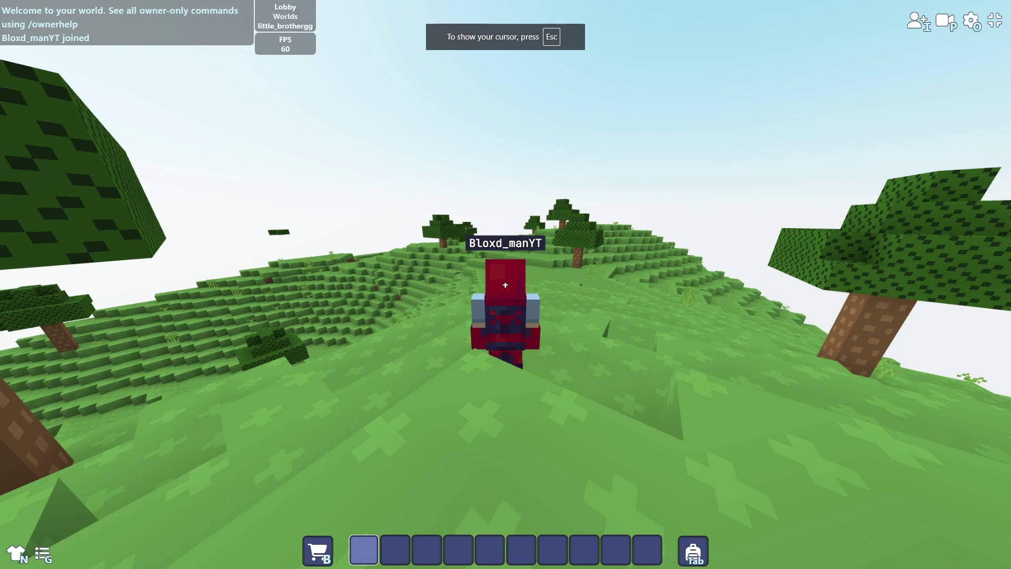
key("w")
key("Return")
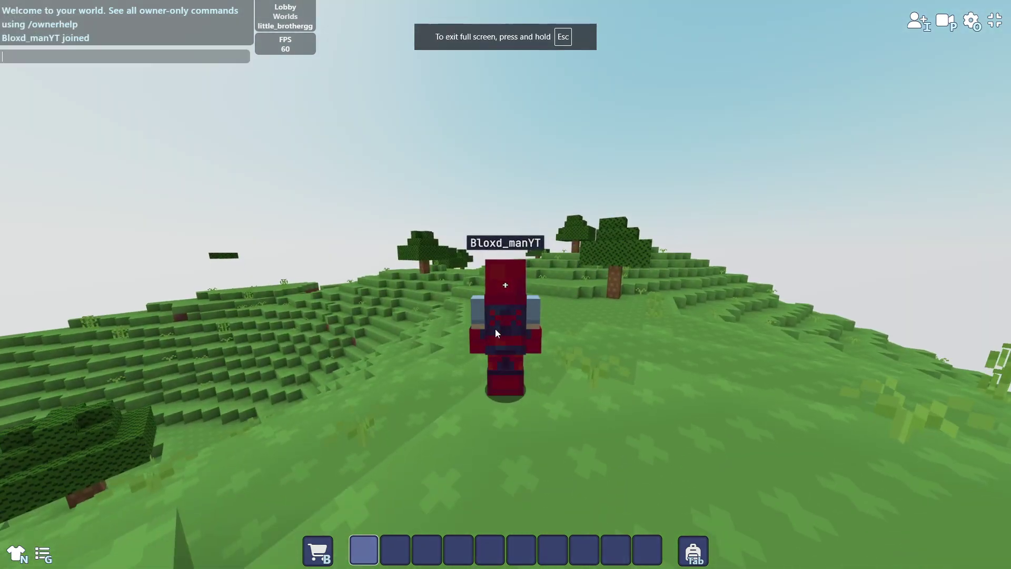
left_click(495, 329)
key("Return")
left_click(531, 361)
key("space")
key("Return")
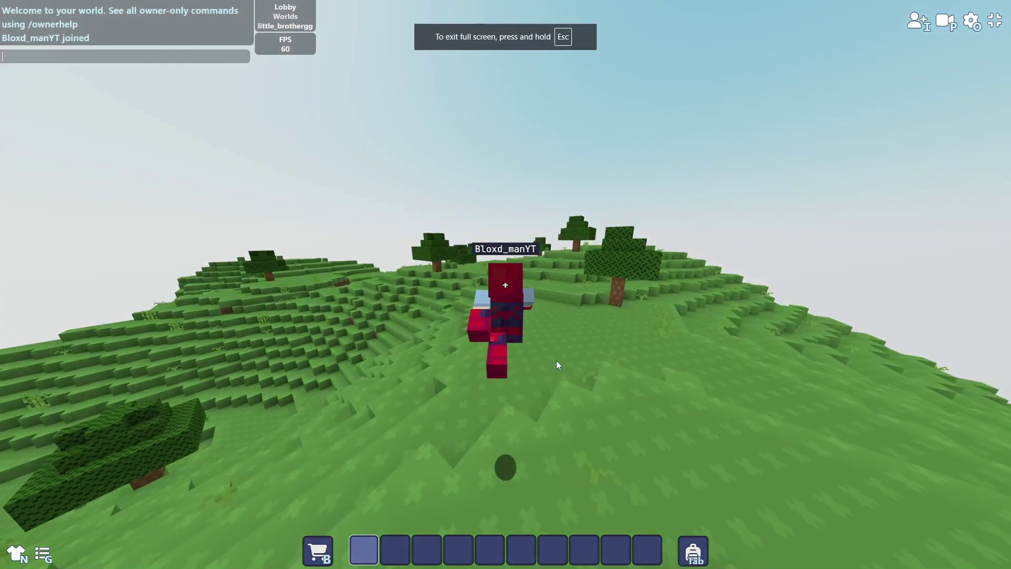
left_click(556, 360)
Examine the helmet close up and the back, legs and boots of the armour while running and jumping over the terrain
key("w")
key("space")
key("w")
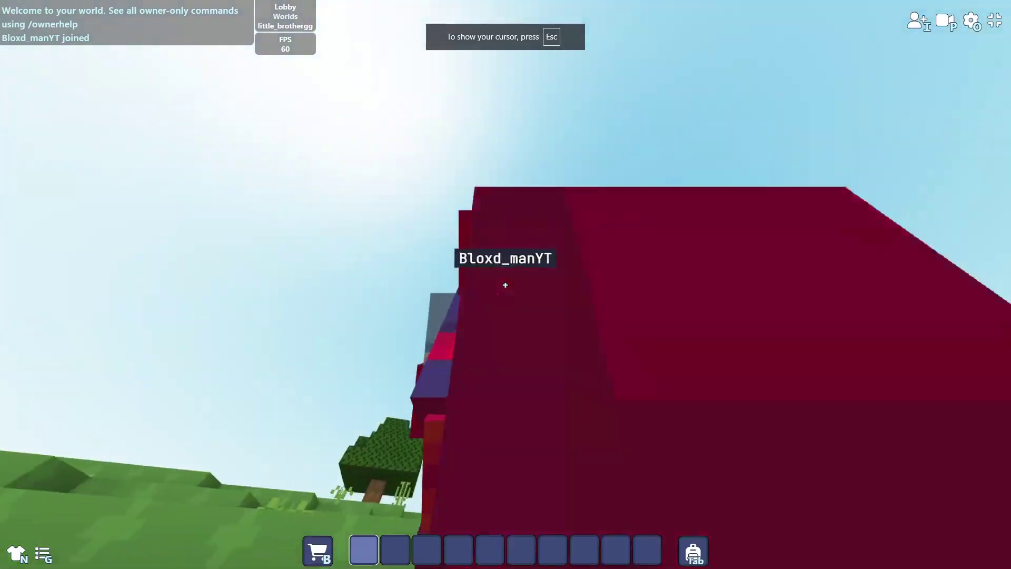
key("space")
key("w")
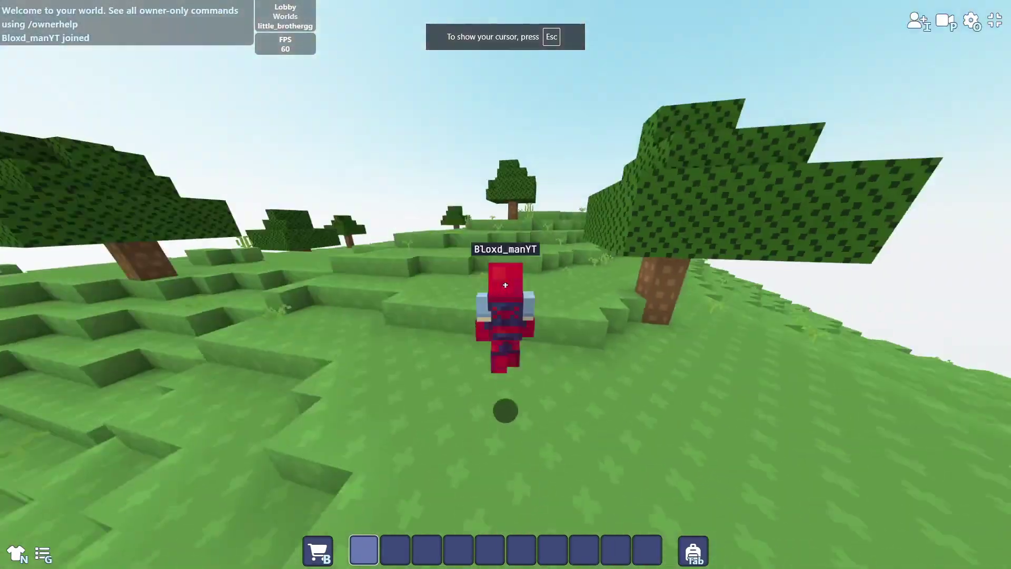
key("space")
key("w")
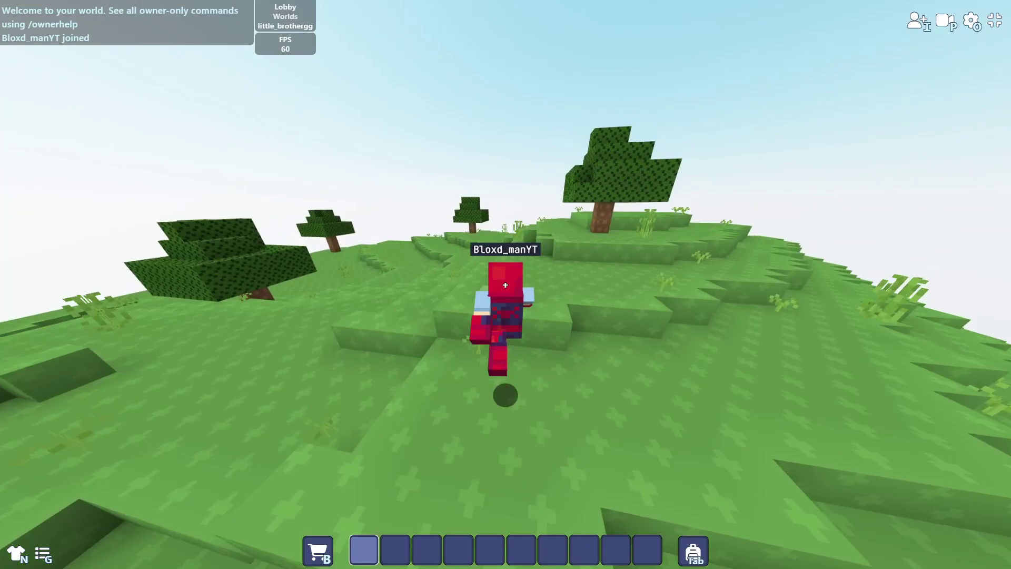
key("space")
key("w")
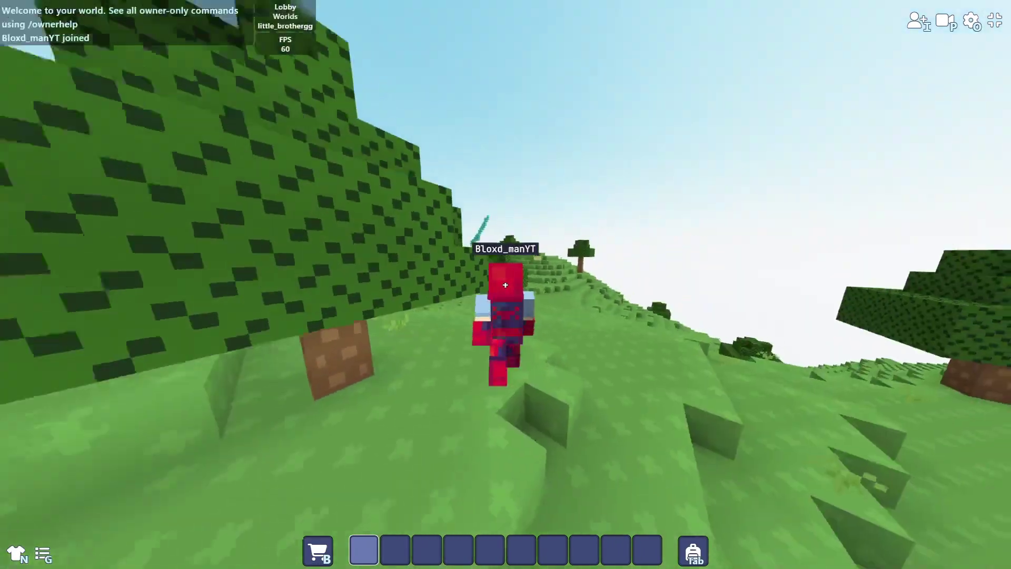
key("space")
key("space")
key("w")
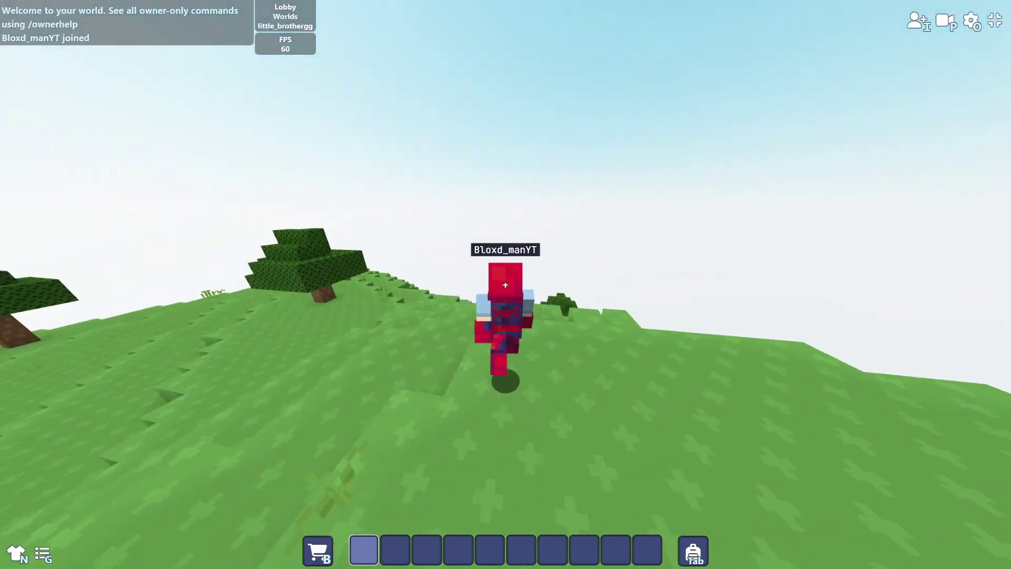
key("Escape")
left_click(510, 340)
key("space")
key("w")
key("space")
key("space")
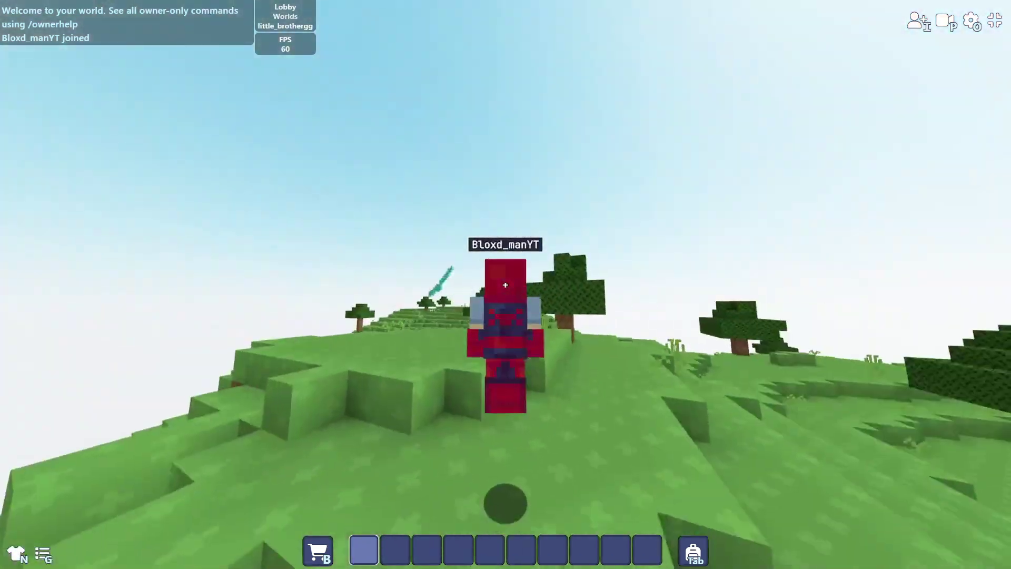
key("n")
key("n")
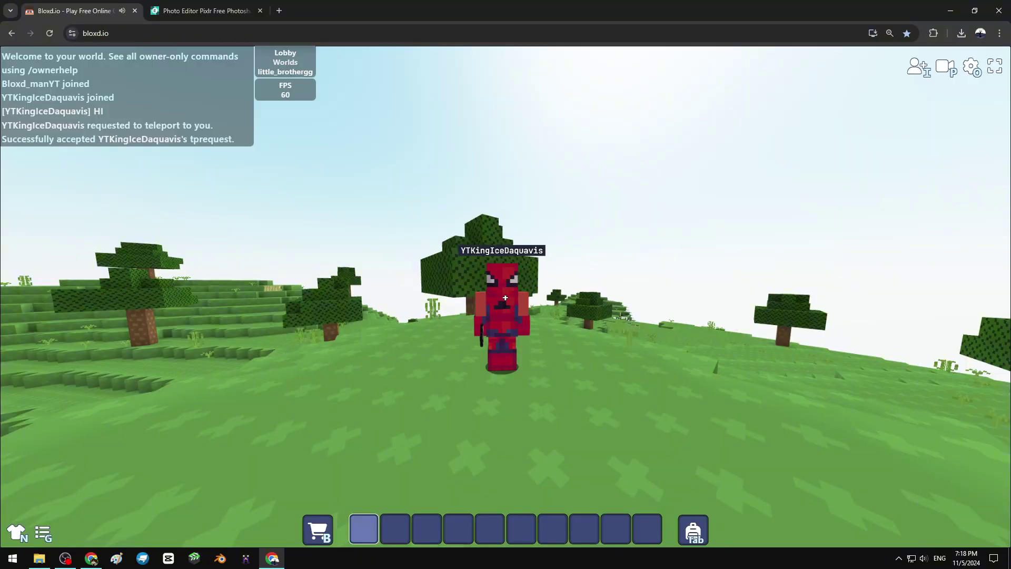
key("w")
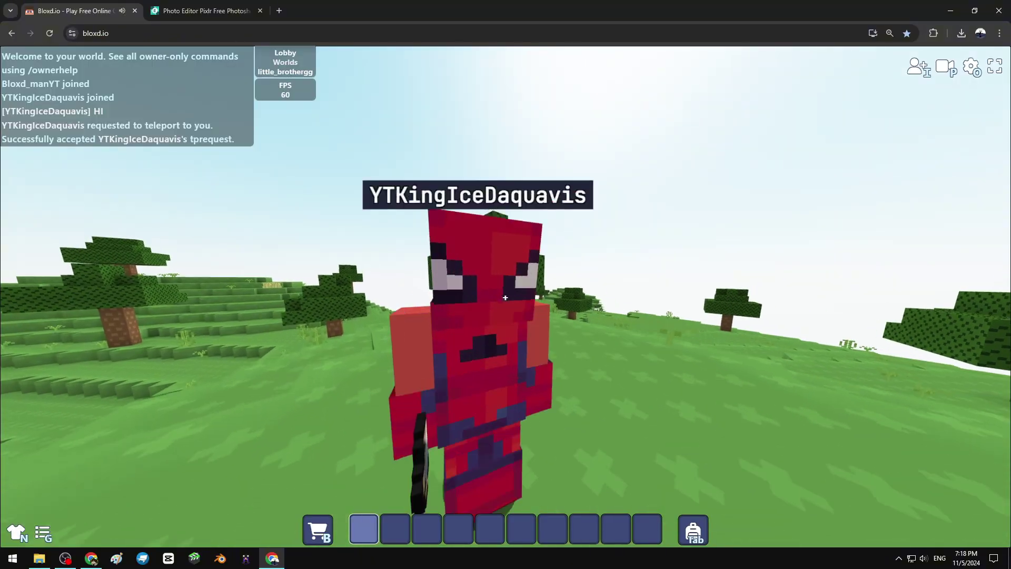
Move around the visiting player to examine the armour texture from the front and side in first-person view
key("s")
key("d")
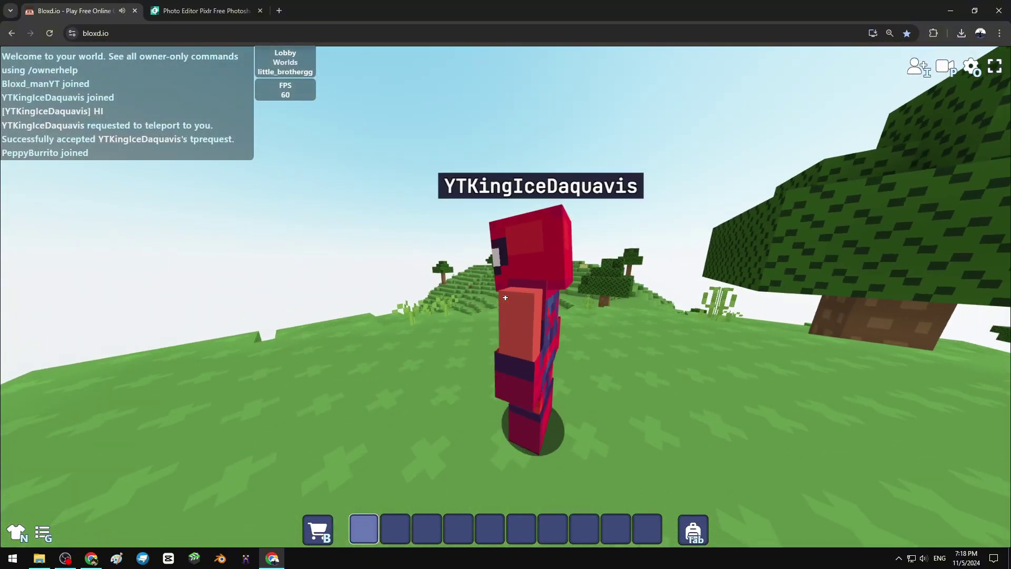
key("a")
key("w")
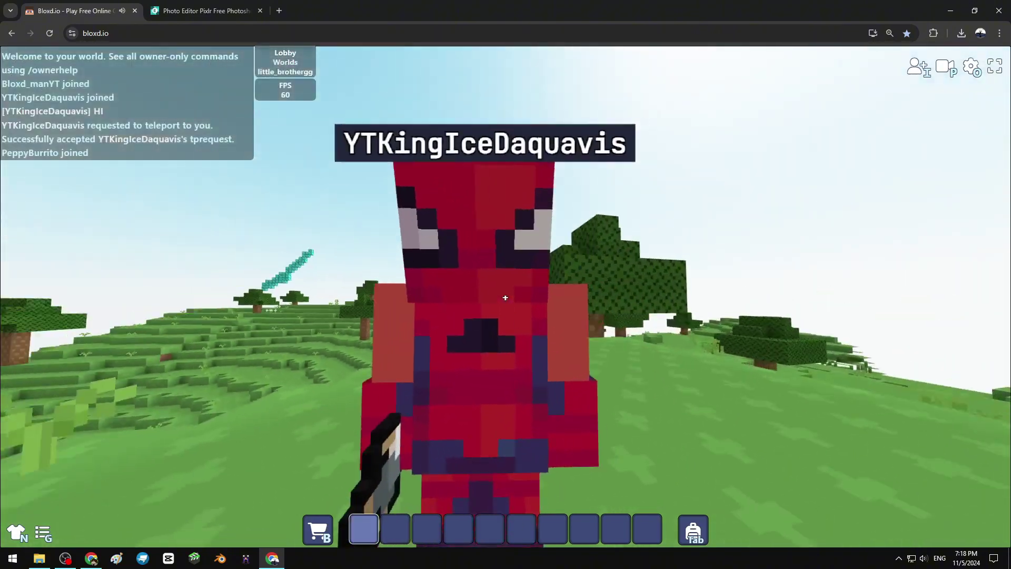
Send the chat message "hello" to the other player
key("Return")
type("hel")
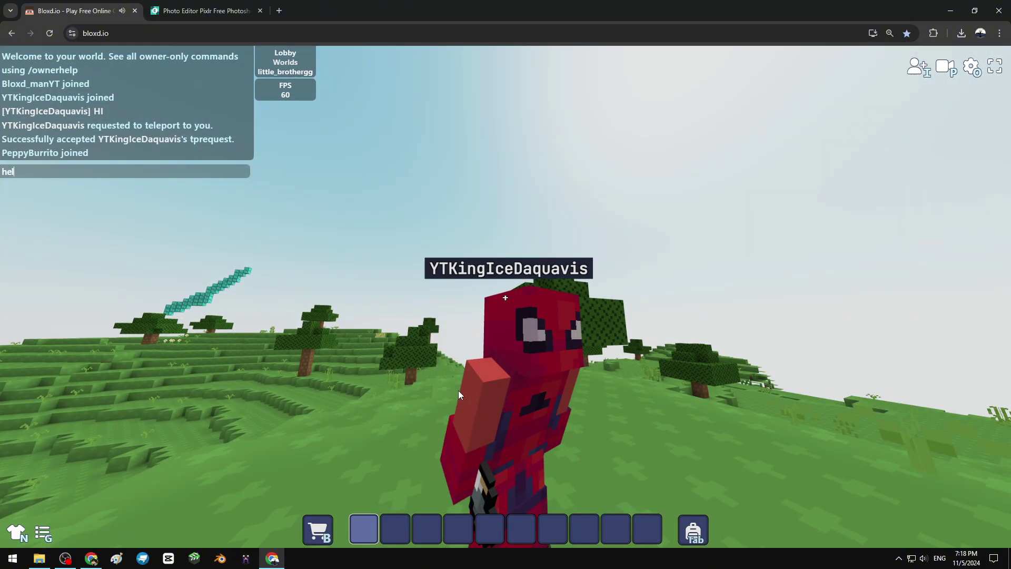
type("lo")
key("Return")
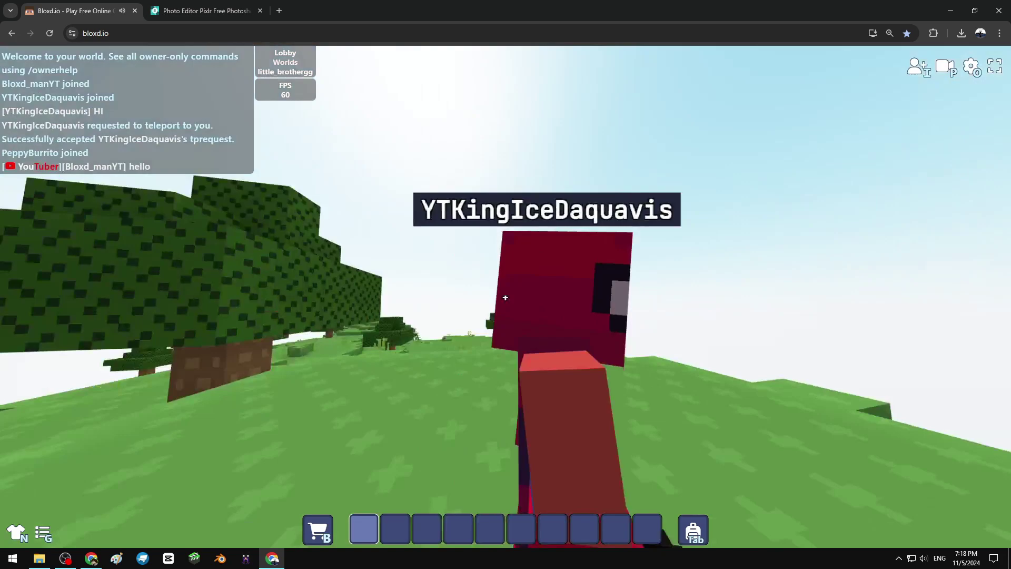
Follow the other player across the hills to examine the armour up close and in motion from several angles
key("s")
key("w")
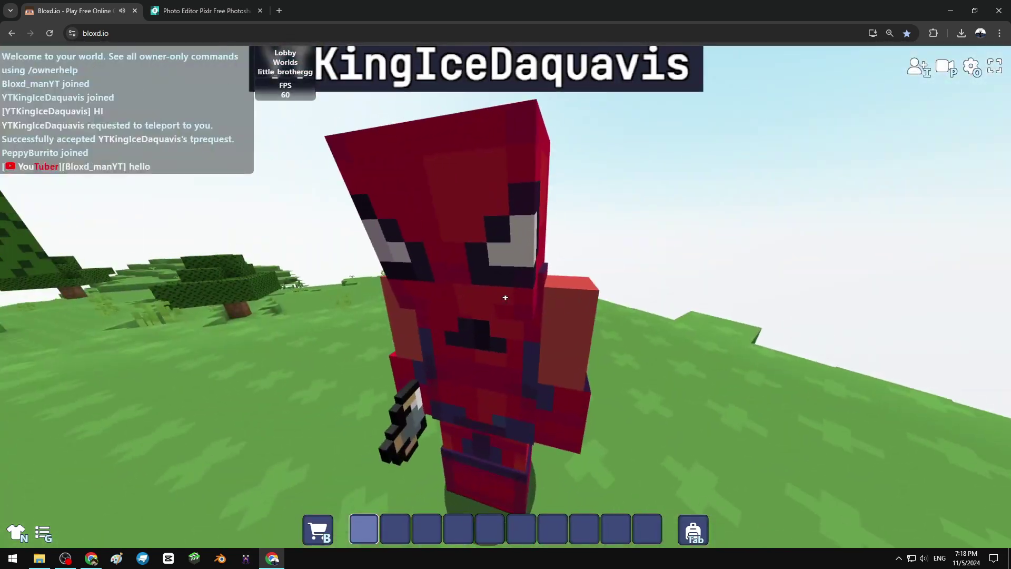
key("s")
key("space")
key("space")
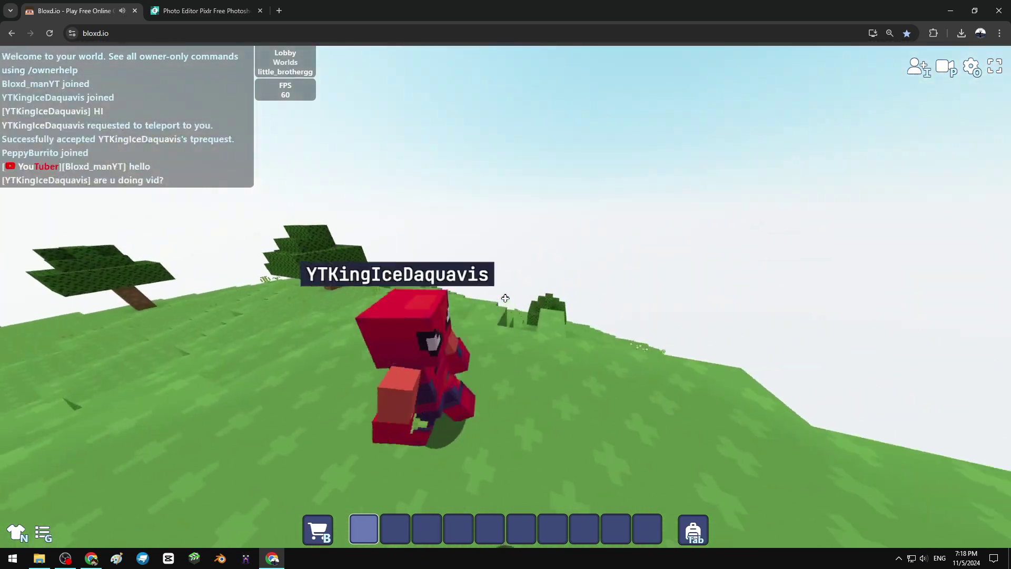
key("w")
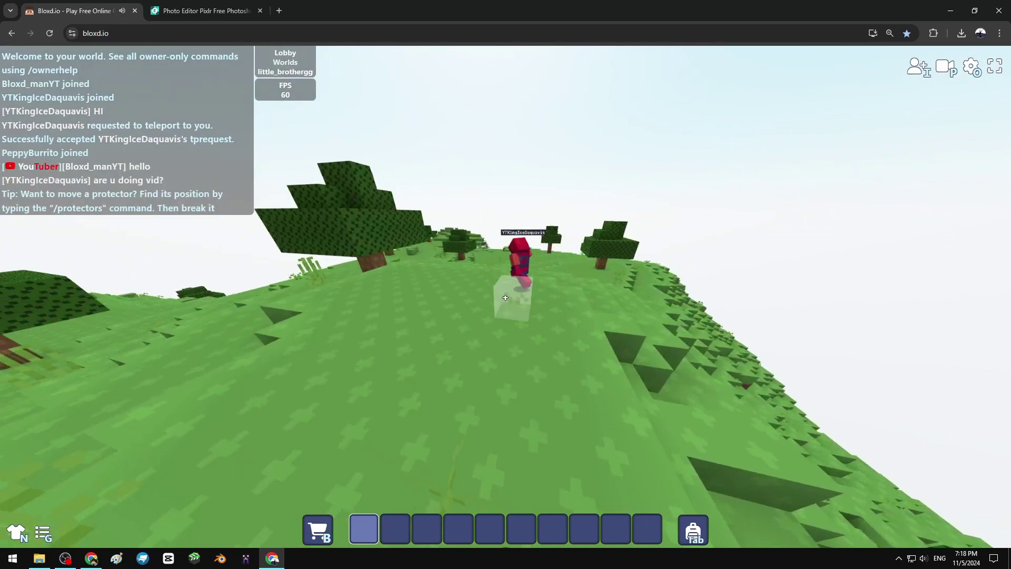
key("w")
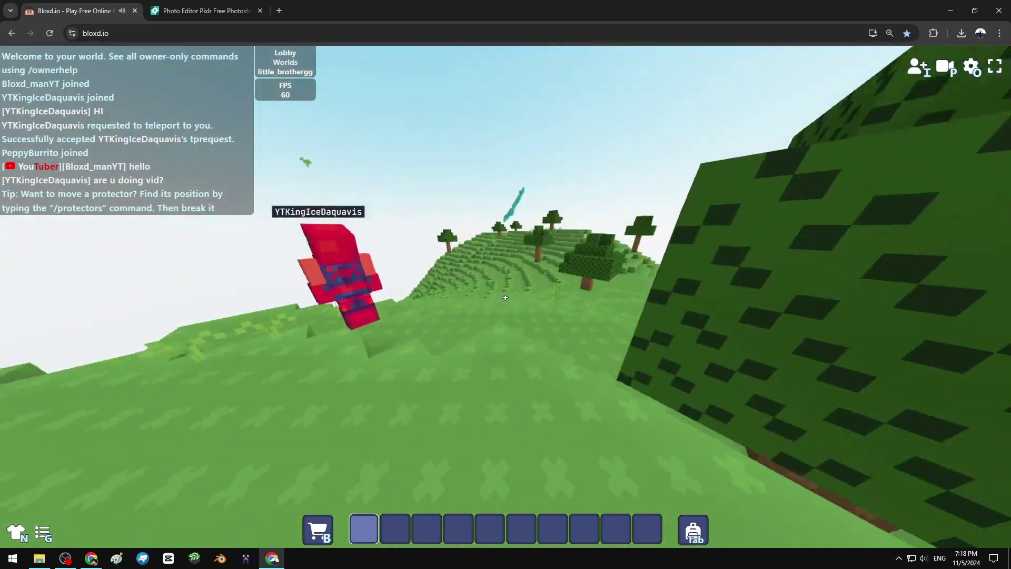
key("w")
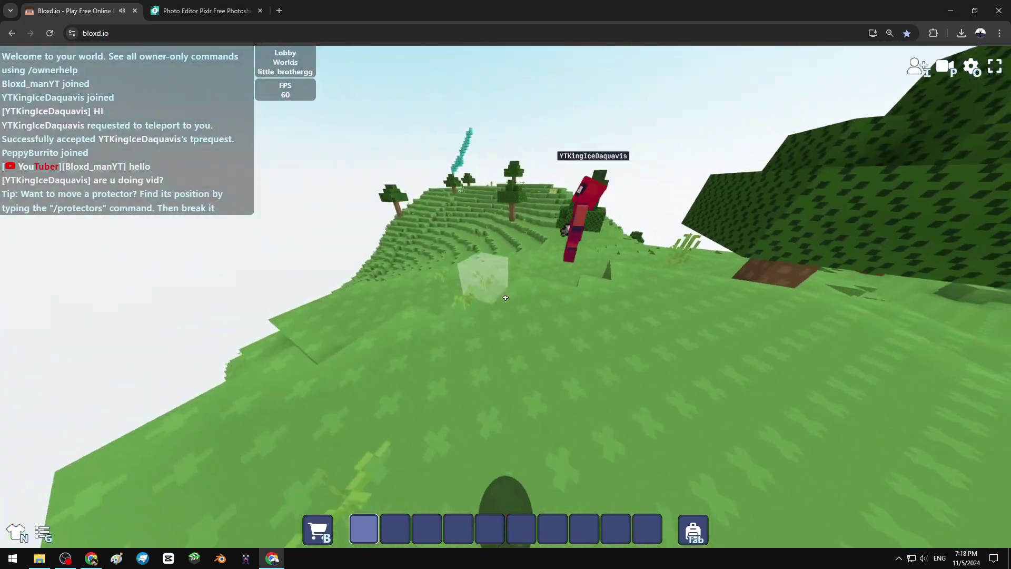
key("w")
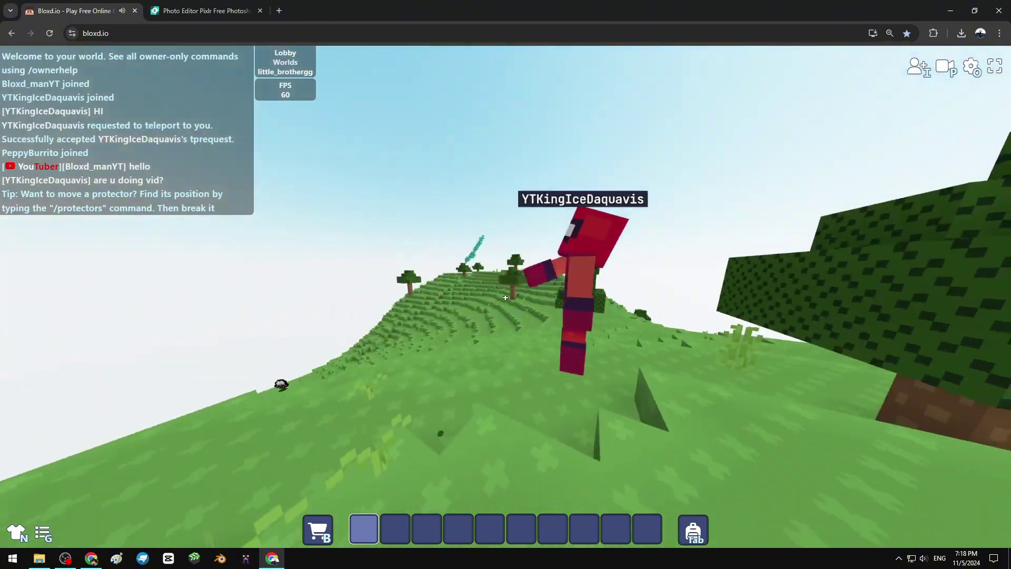
Reply "yup" in the game chat and back away from the other player
key("Return")
type("yup")
key("Return")
key("s")
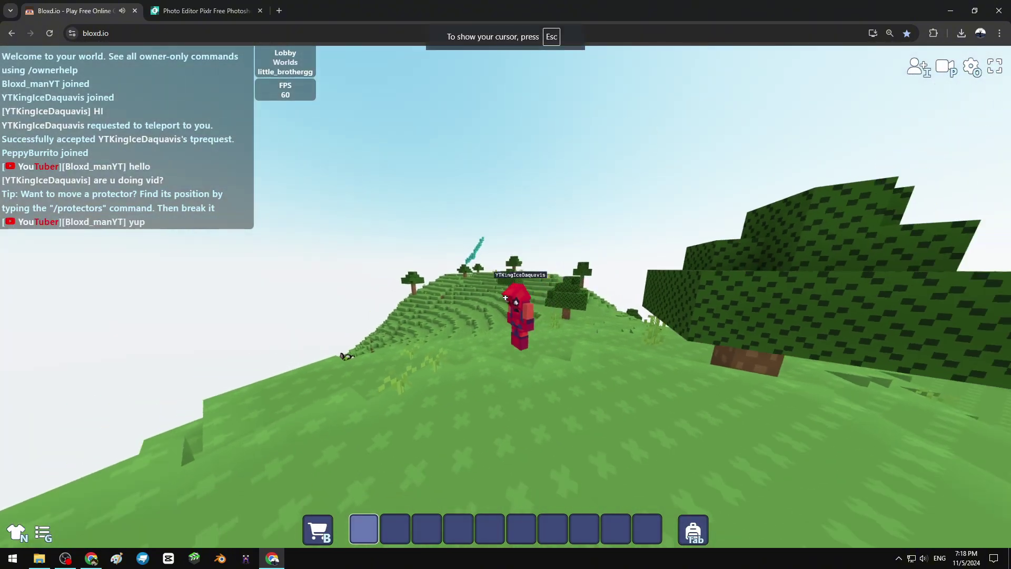